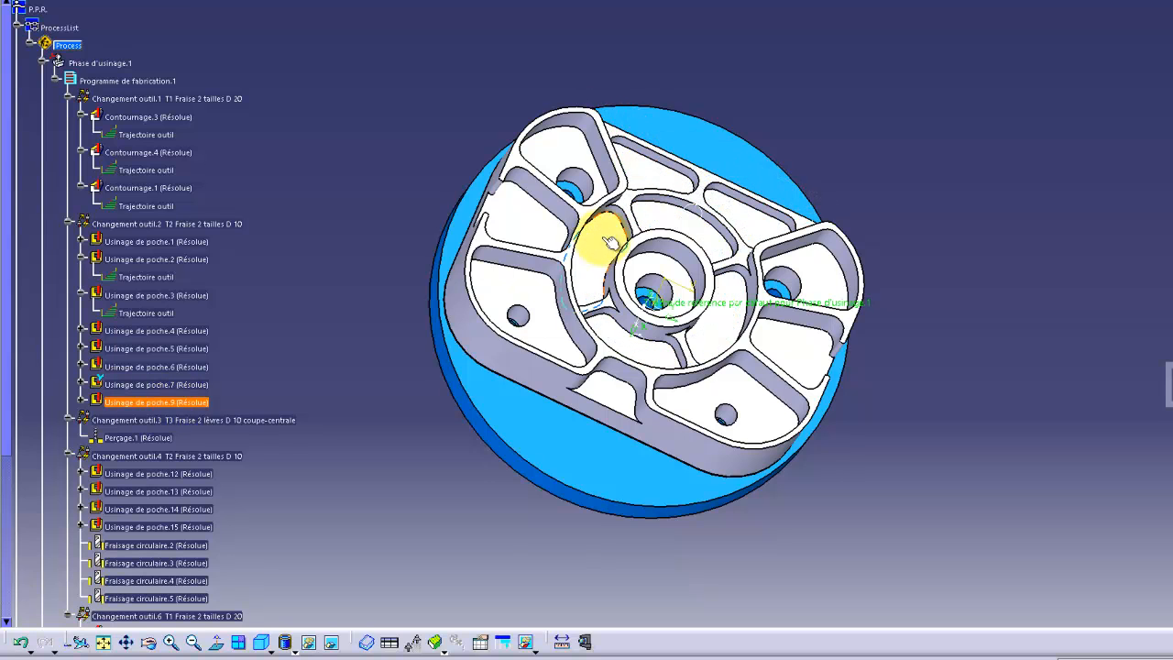
# Step: Open the pocket operation Usinage de poche.9, display its geometry parameters and replay its tool path
pyautogui.click(155, 401)
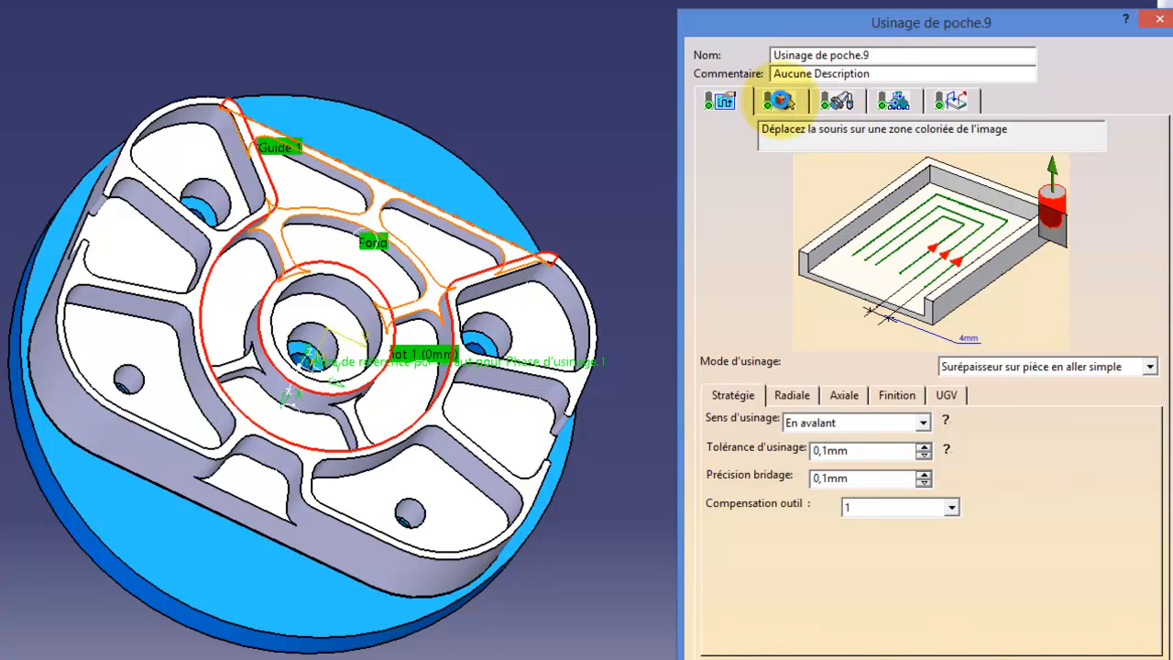
pyautogui.click(779, 101)
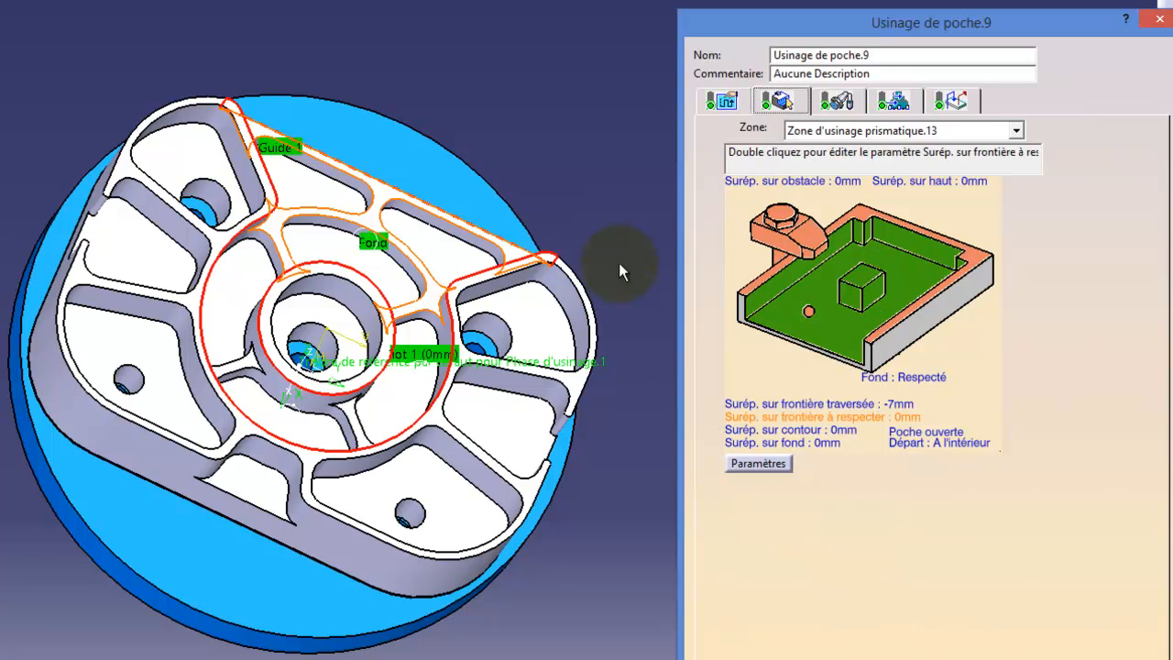
pyautogui.click(1060, 636)
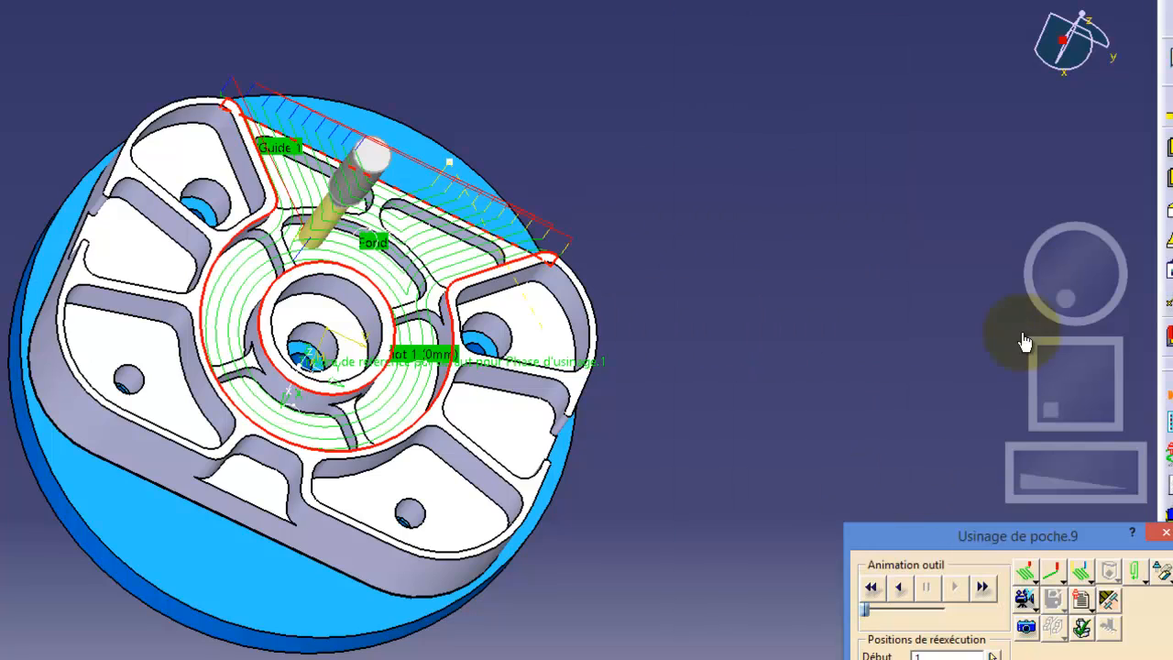
pyautogui.moveTo(1070, 295)
pyautogui.mouseDown()
pyautogui.moveTo(1011, 327)
pyautogui.moveTo(1048, 248)
pyautogui.moveTo(1050, 293)
pyautogui.mouseUp()
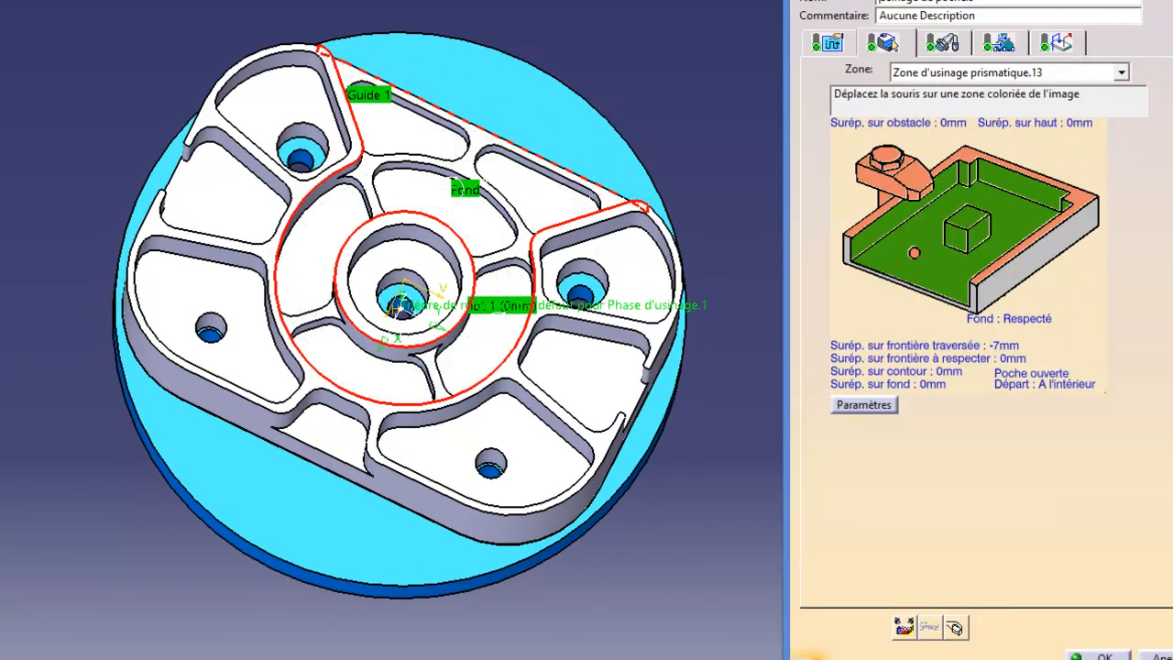
# Step: Clear all existing machining geometry from the Usinage de poche.9 operation and confirm the deletion
pyautogui.click(952, 263)
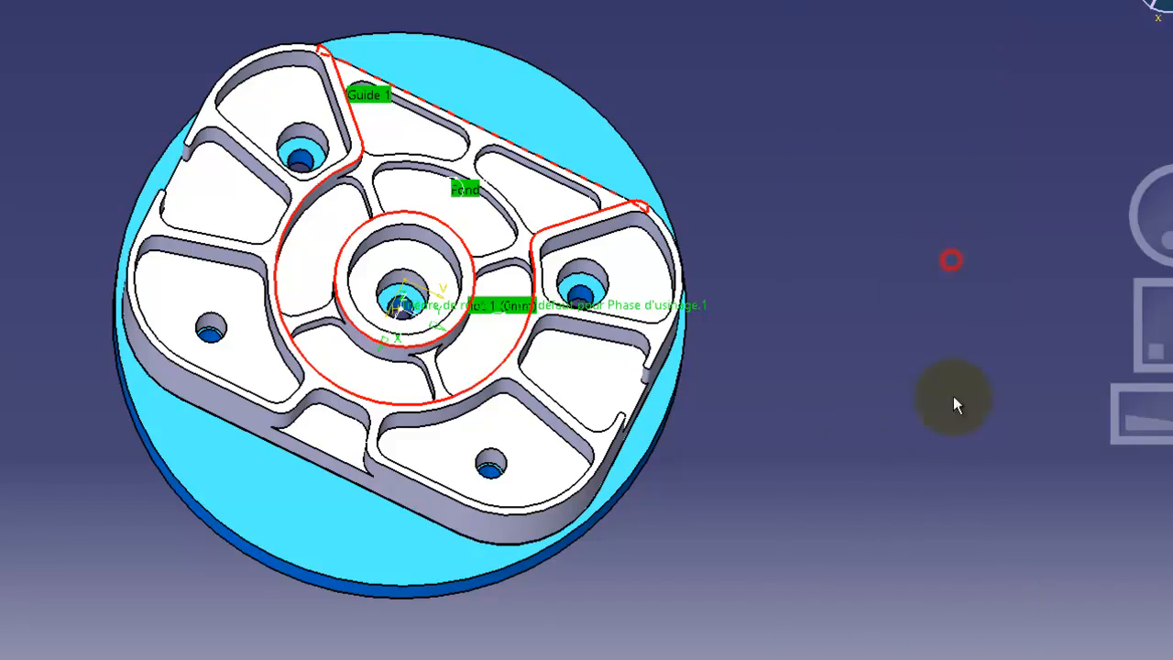
pyautogui.moveTo(1123, 220); pyautogui.dragTo(431, 87, button='middle')
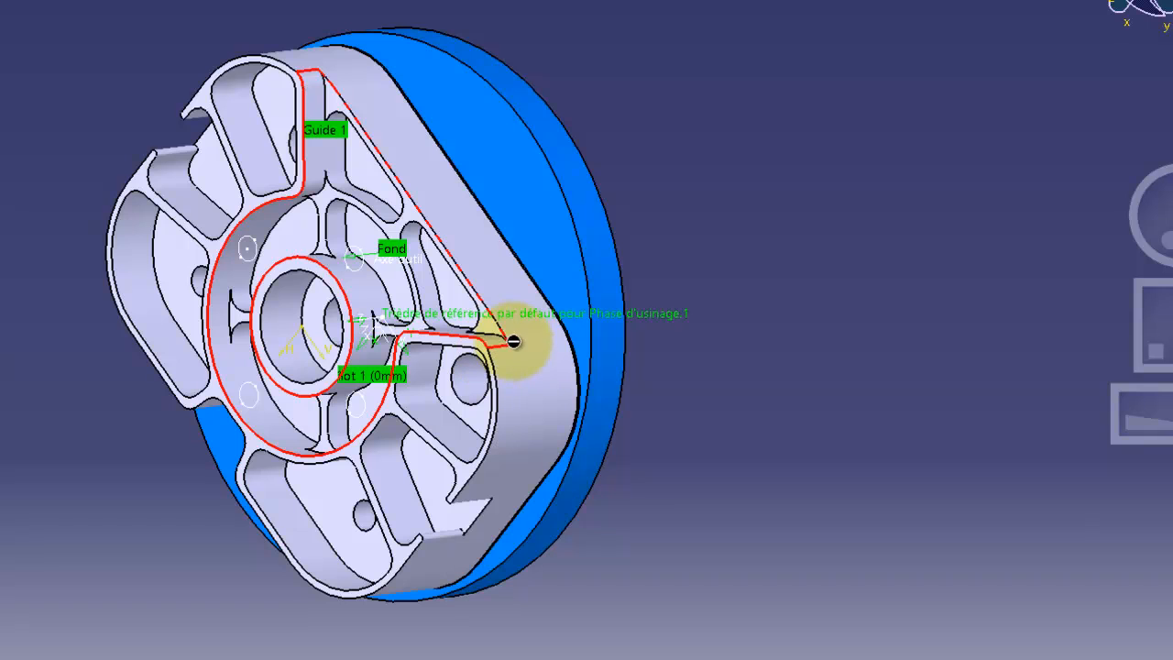
pyautogui.click(1143, 206)
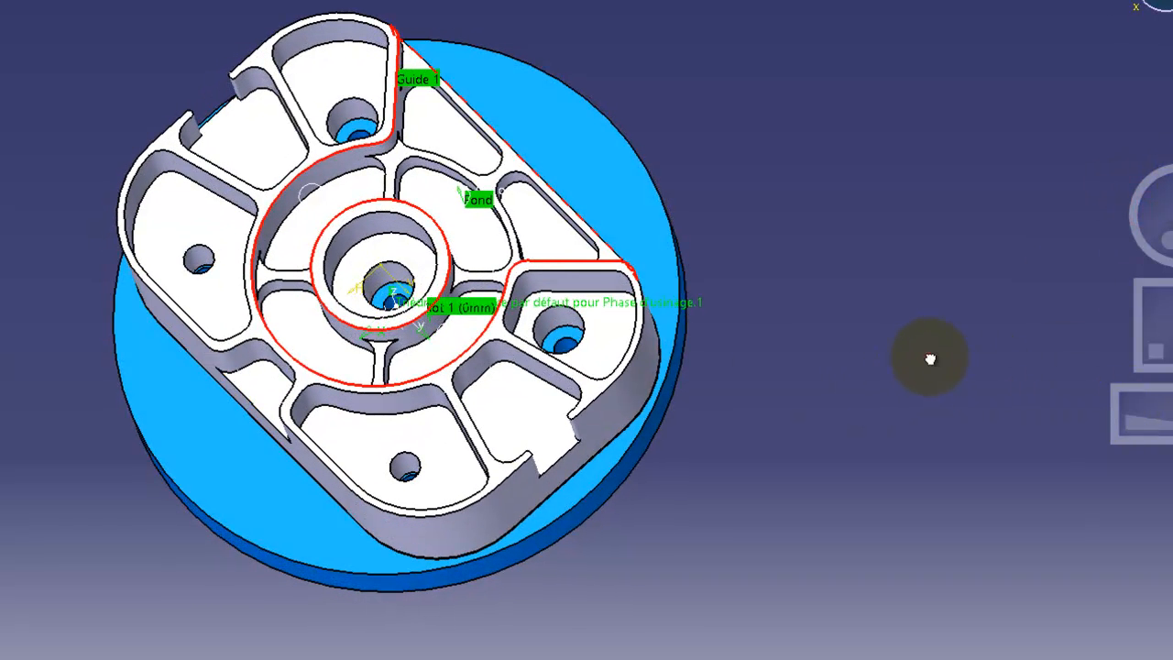
pyautogui.doubleClick(756, 403)
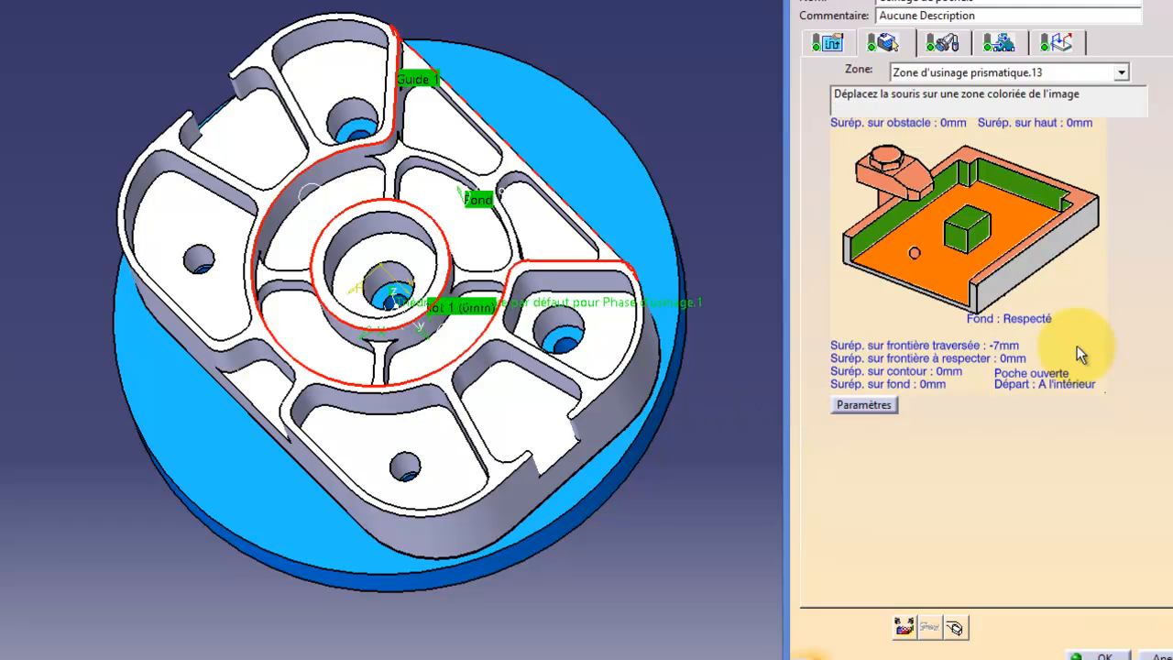
pyautogui.click(956, 630)
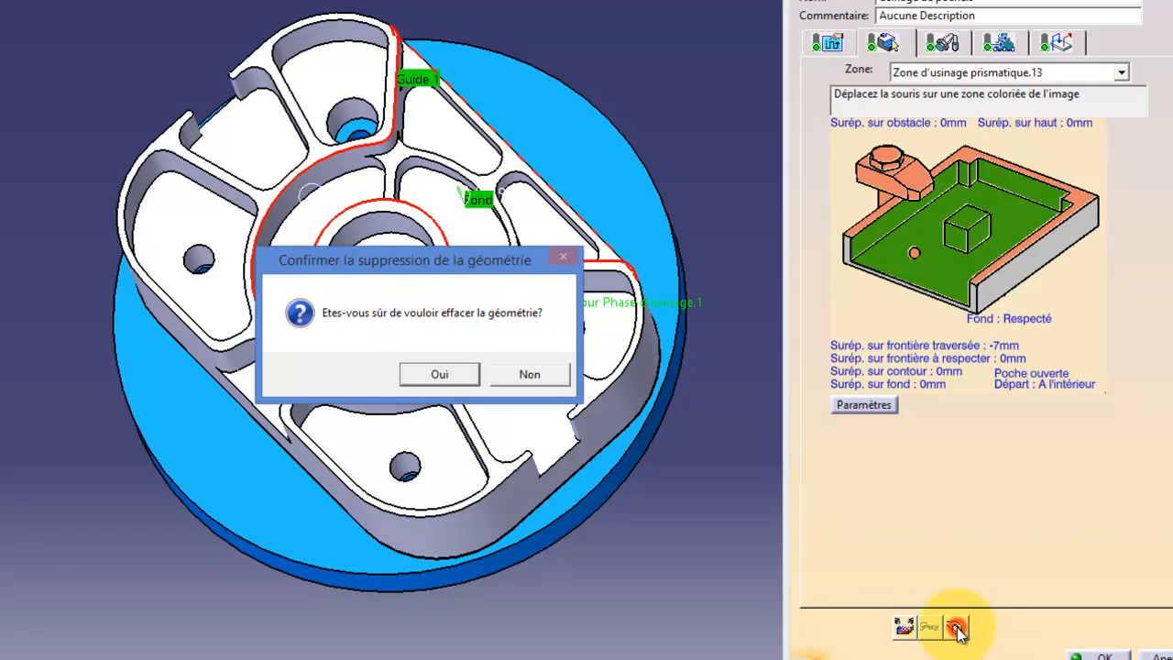
pyautogui.click(434, 368)
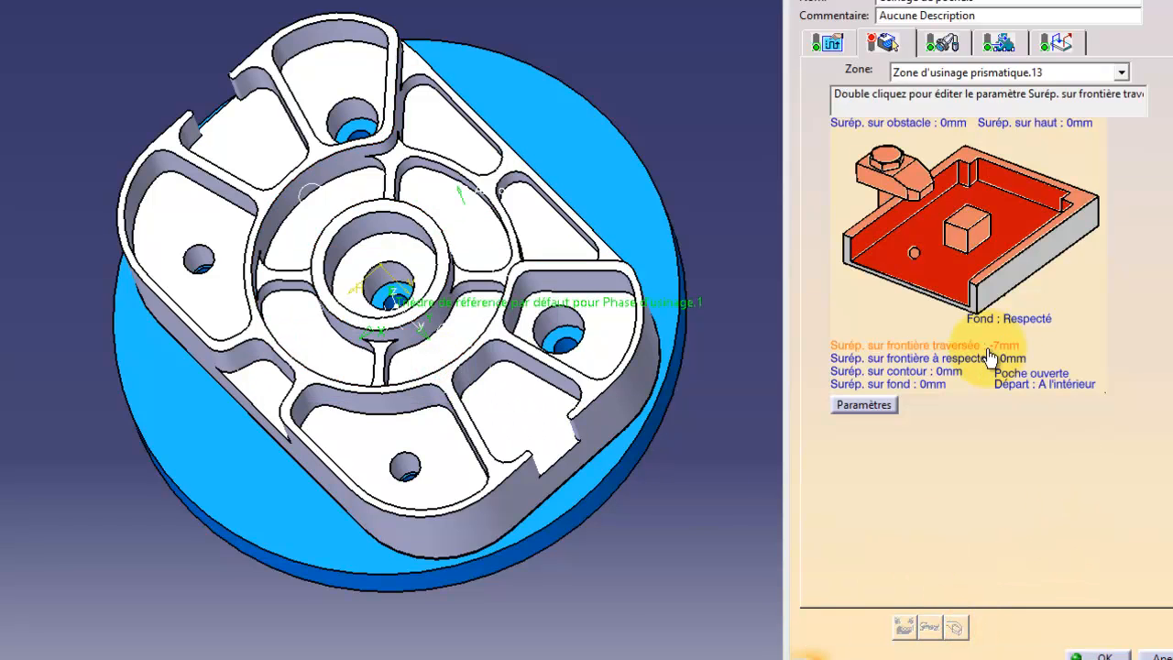
# Step: Start a new guide contour from the straight wall edge beside the open side and propagate it along the connected edges
pyautogui.click(873, 237)
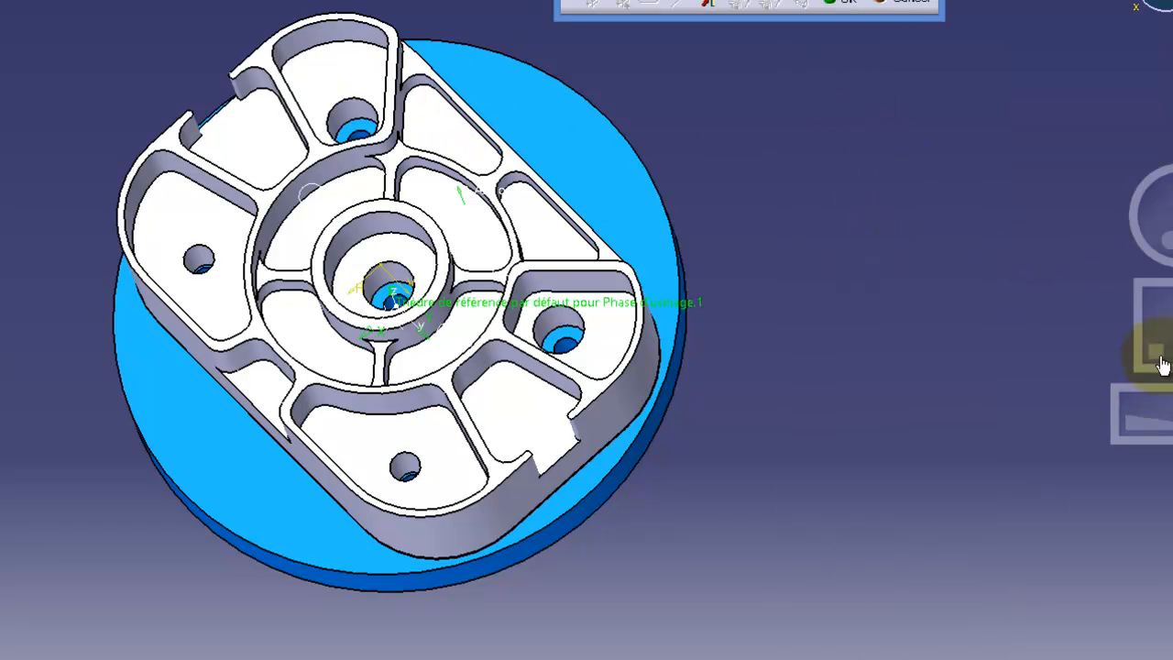
pyautogui.moveTo(1150, 413); pyautogui.dragTo(1172, 413)
pyautogui.moveTo(1170, 307); pyautogui.dragTo(1172, 355)
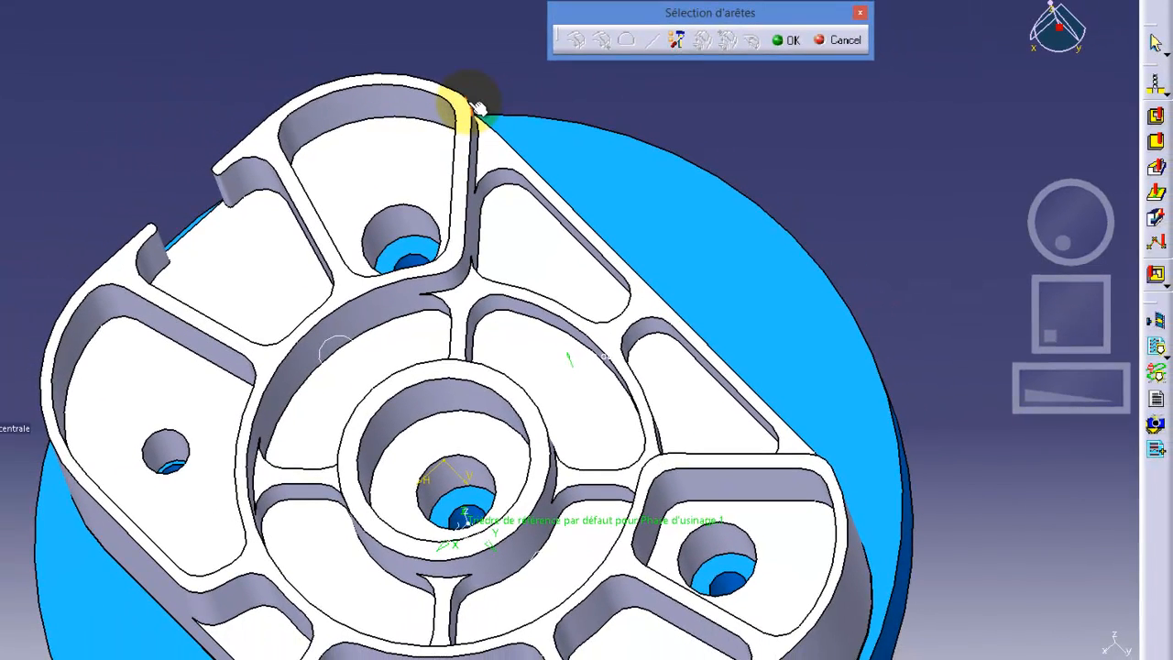
pyautogui.click(475, 117)
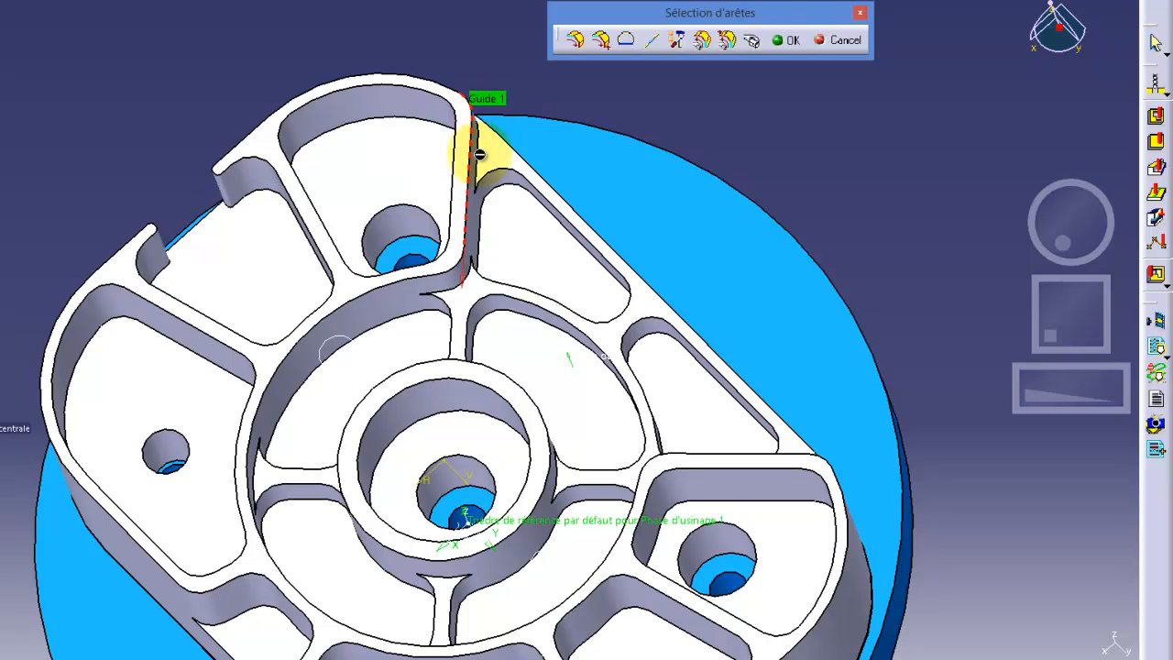
pyautogui.click(577, 41)
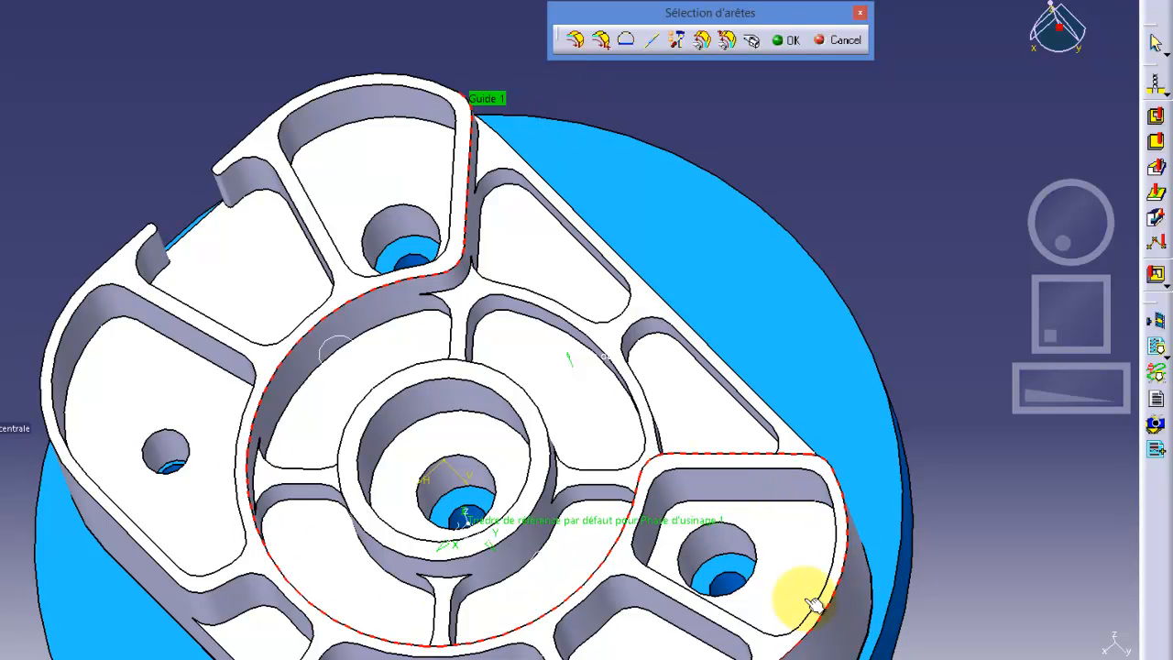
# Step: Remove the propagated guide edges that run past the open side's corner around the outer wall
pyautogui.rightClick(469, 212)
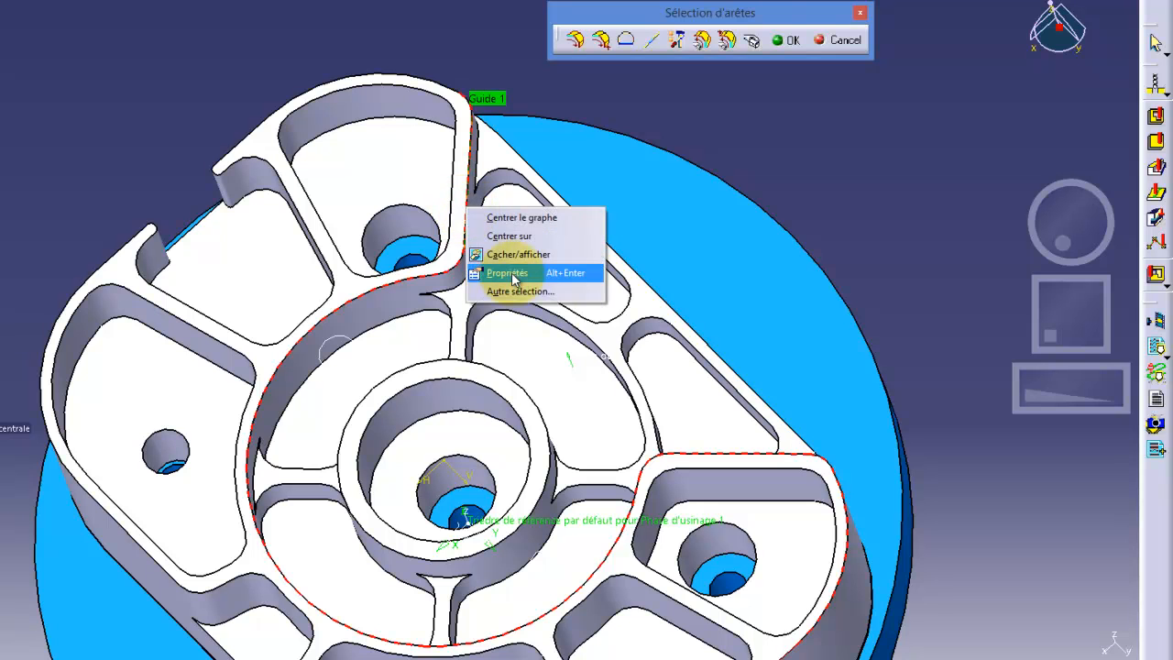
pyautogui.click(546, 82)
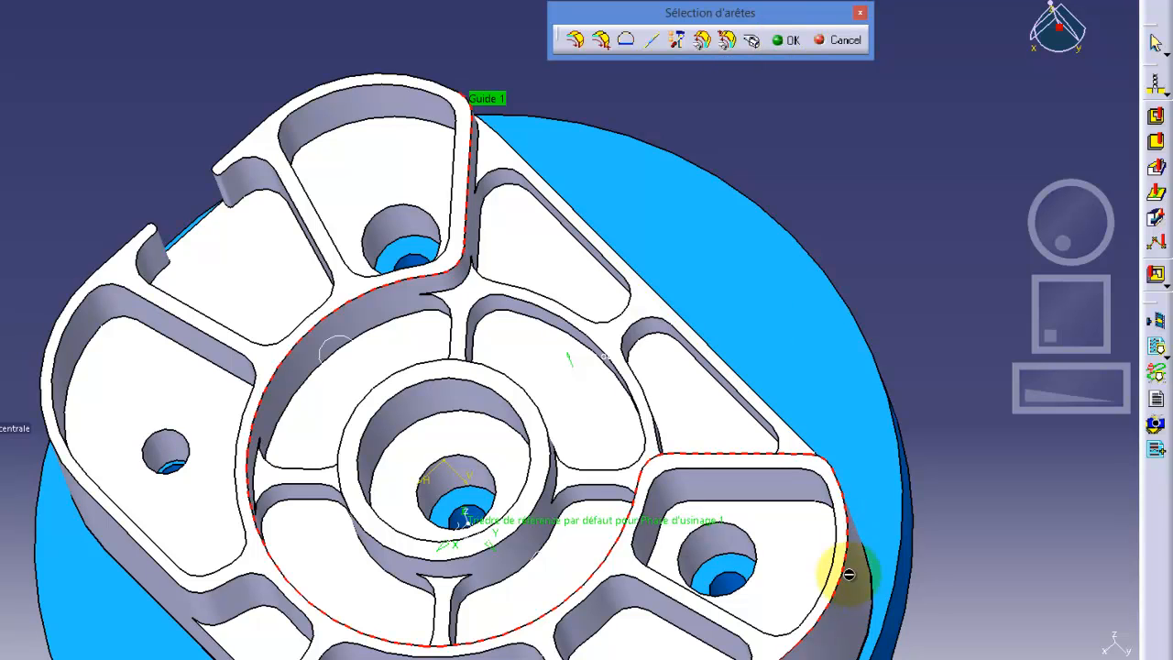
pyautogui.moveTo(1052, 315); pyautogui.dragTo(1064, 293)
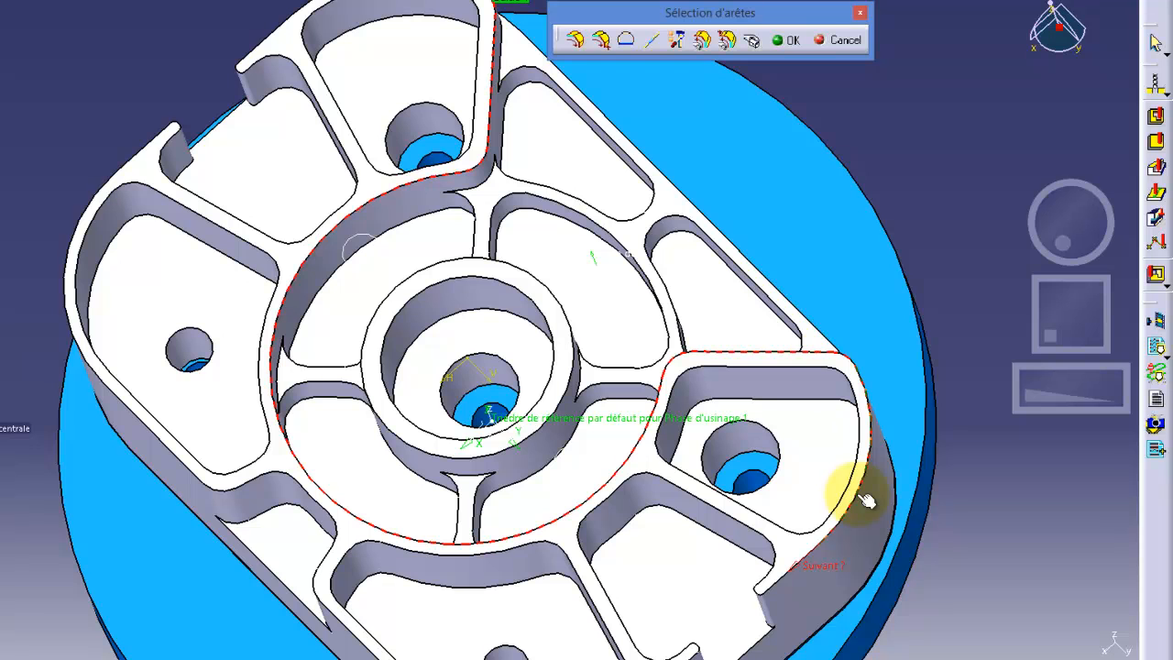
pyautogui.click(703, 43)
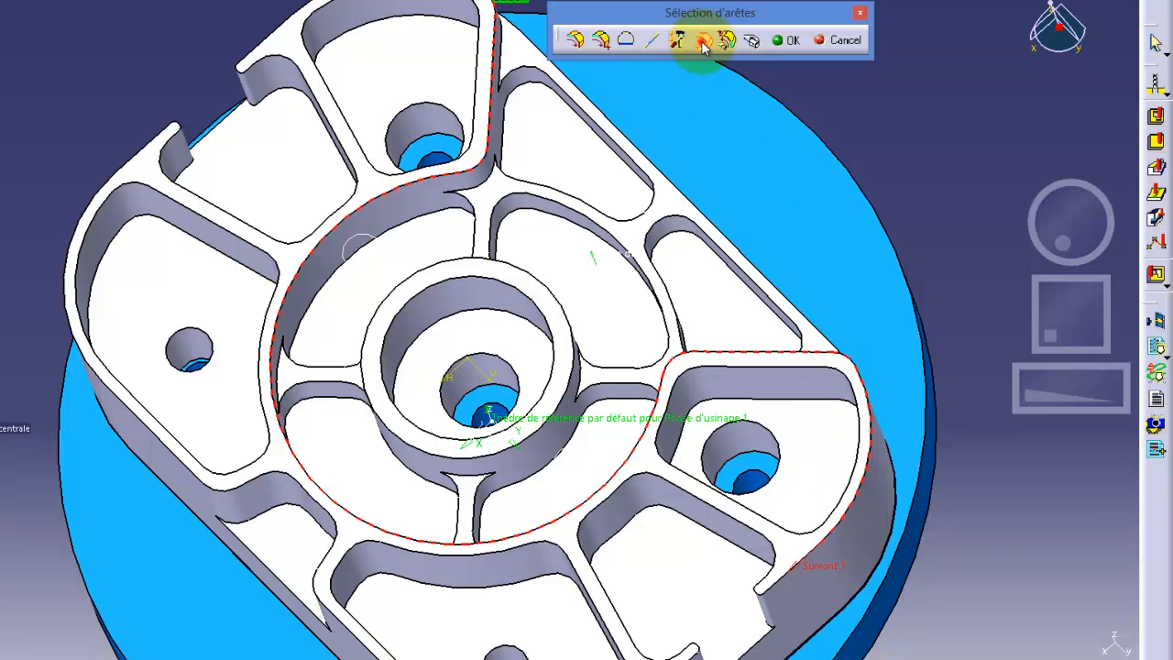
pyautogui.moveTo(1082, 241); pyautogui.dragTo(988, 257)
# Step: Bridge the guide contour's end to the lower outer edge with a straight line and add the long open-side edge
pyautogui.click(445, 477)
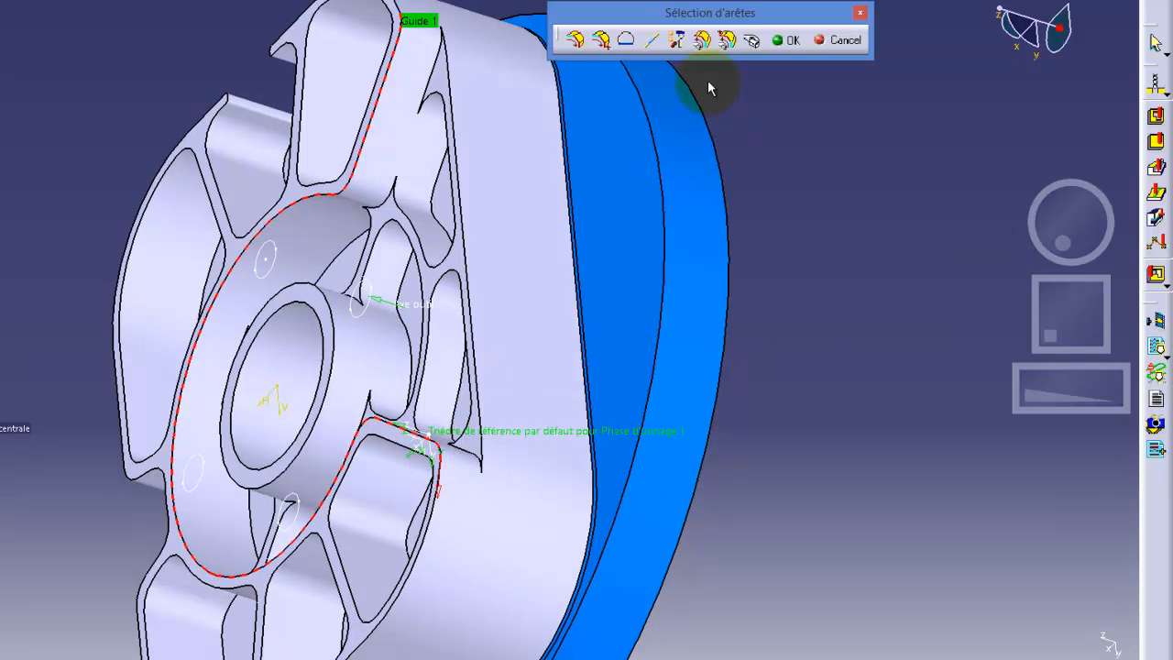
pyautogui.click(653, 40)
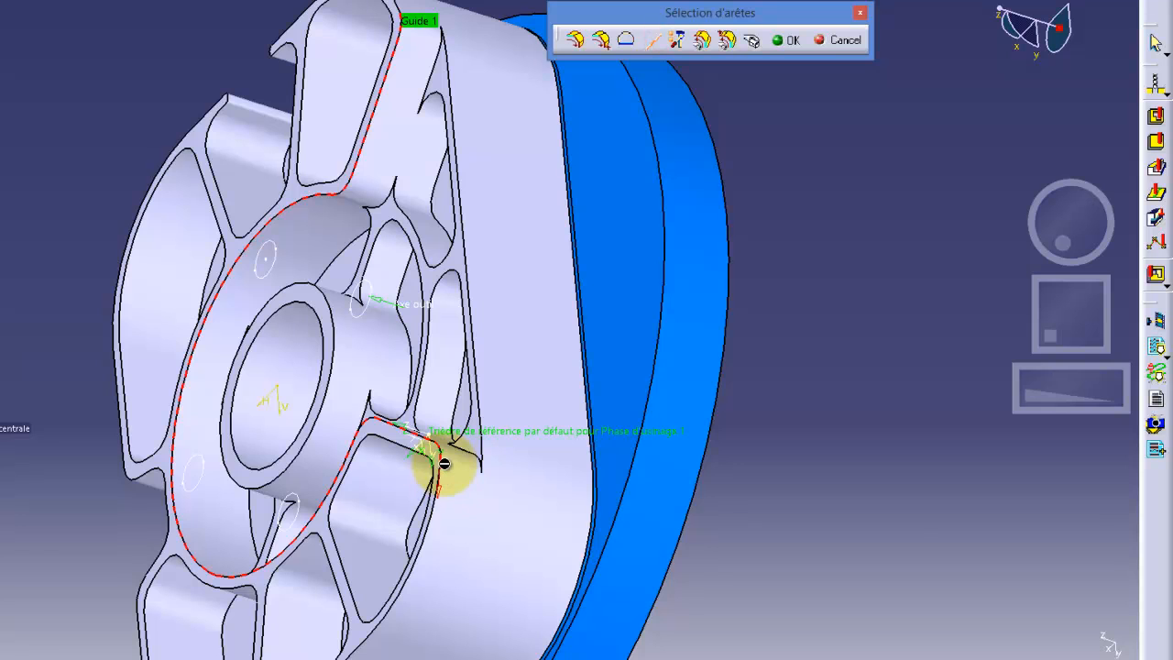
pyautogui.moveTo(1029, 391); pyautogui.dragTo(1100, 391)
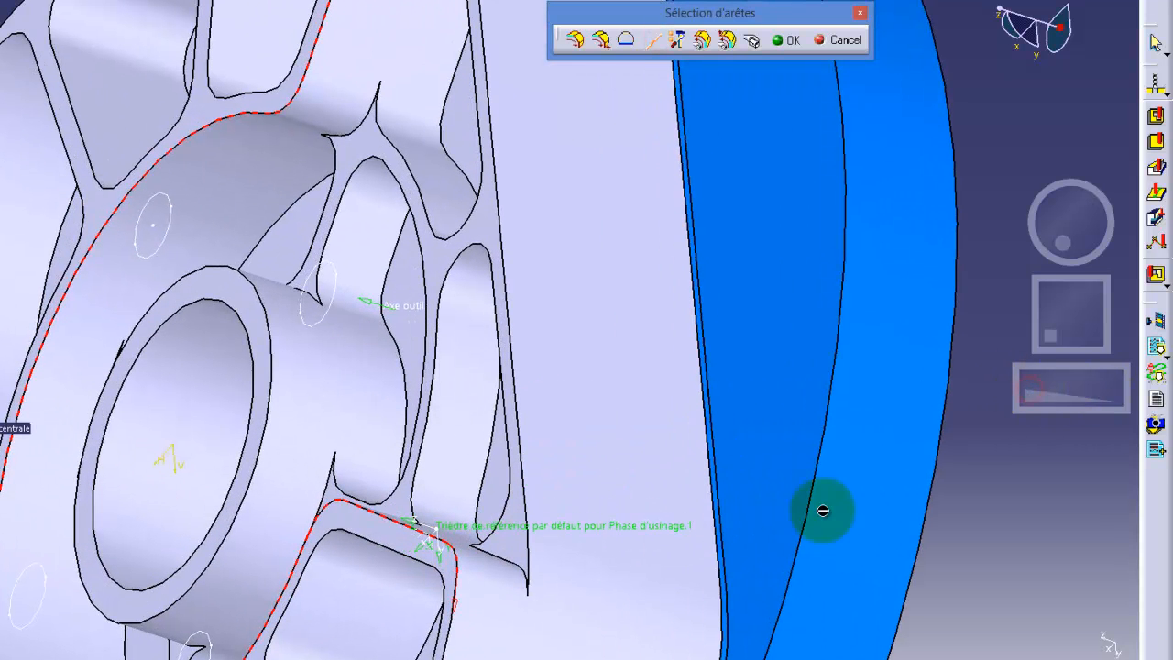
pyautogui.click(458, 571)
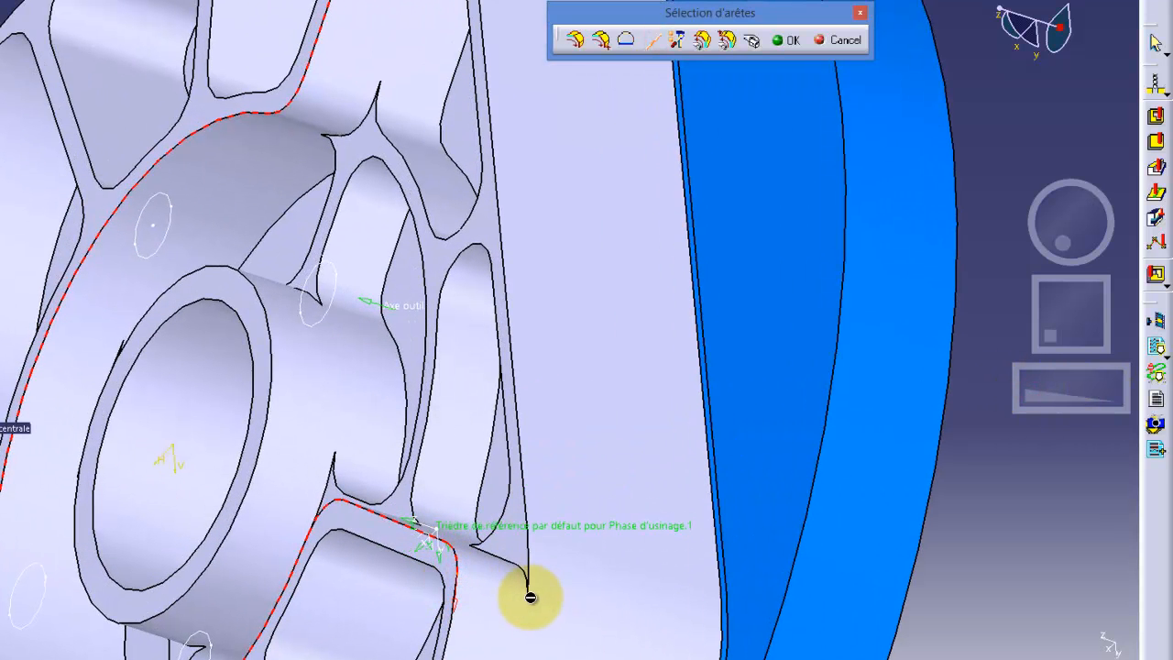
pyautogui.click(536, 599)
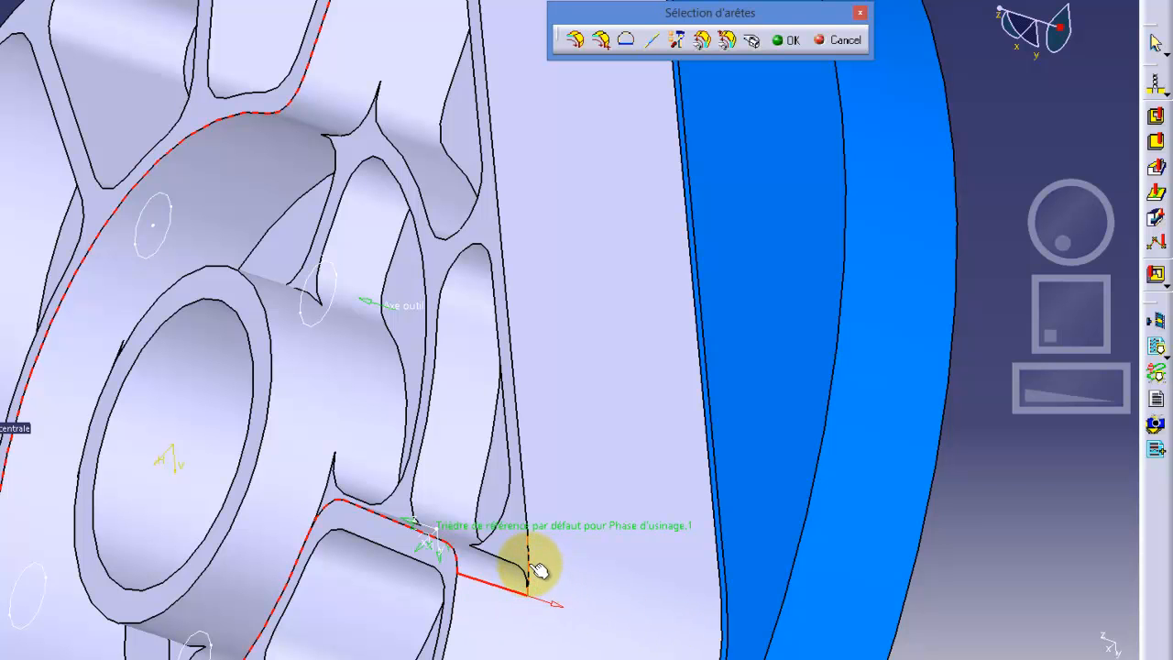
pyautogui.click(524, 466)
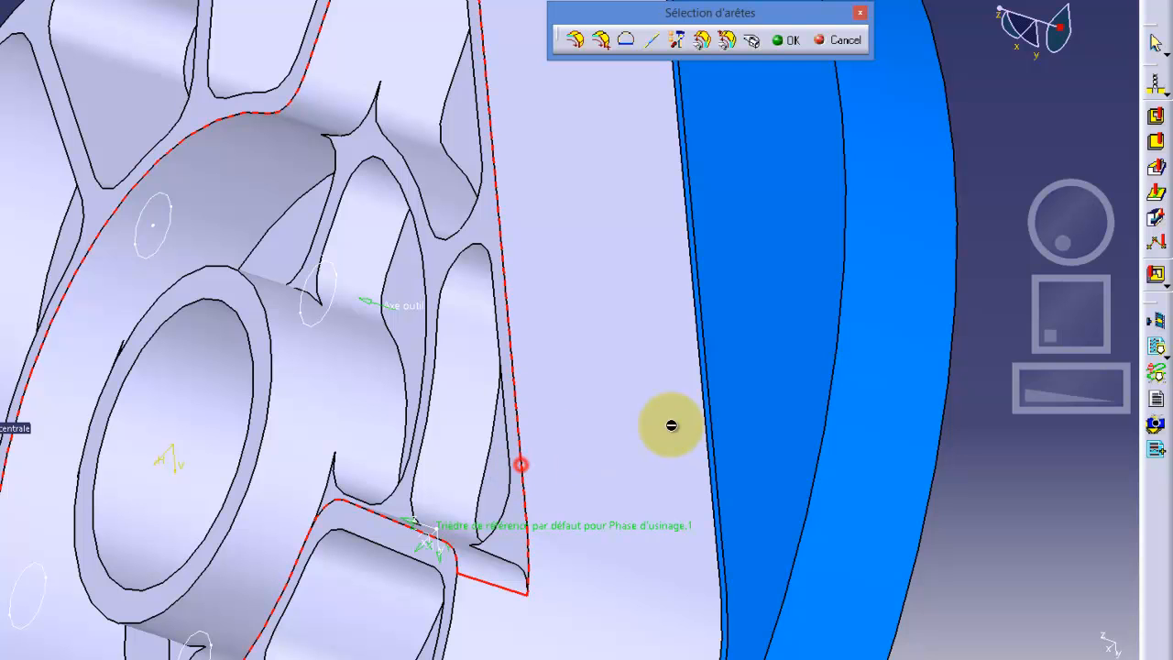
# Step: Connect the long outer edge back to the contour's starting corner with a second line and validate the guide contour
pyautogui.moveTo(1056, 302); pyautogui.dragTo(1068, 421)
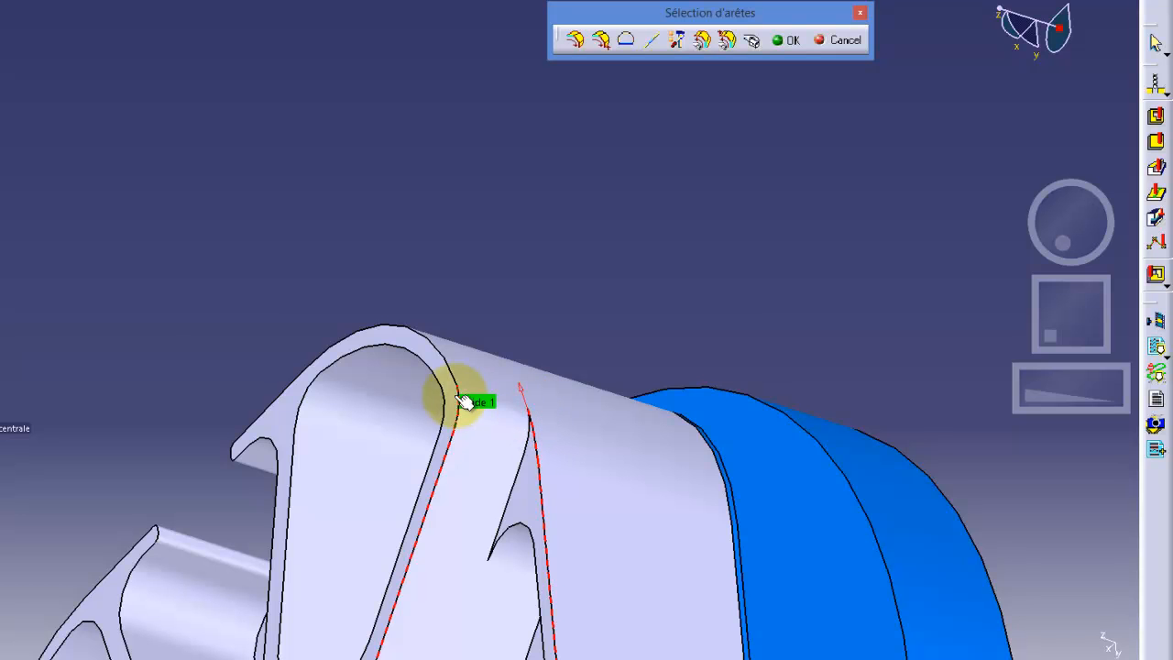
pyautogui.click(653, 42)
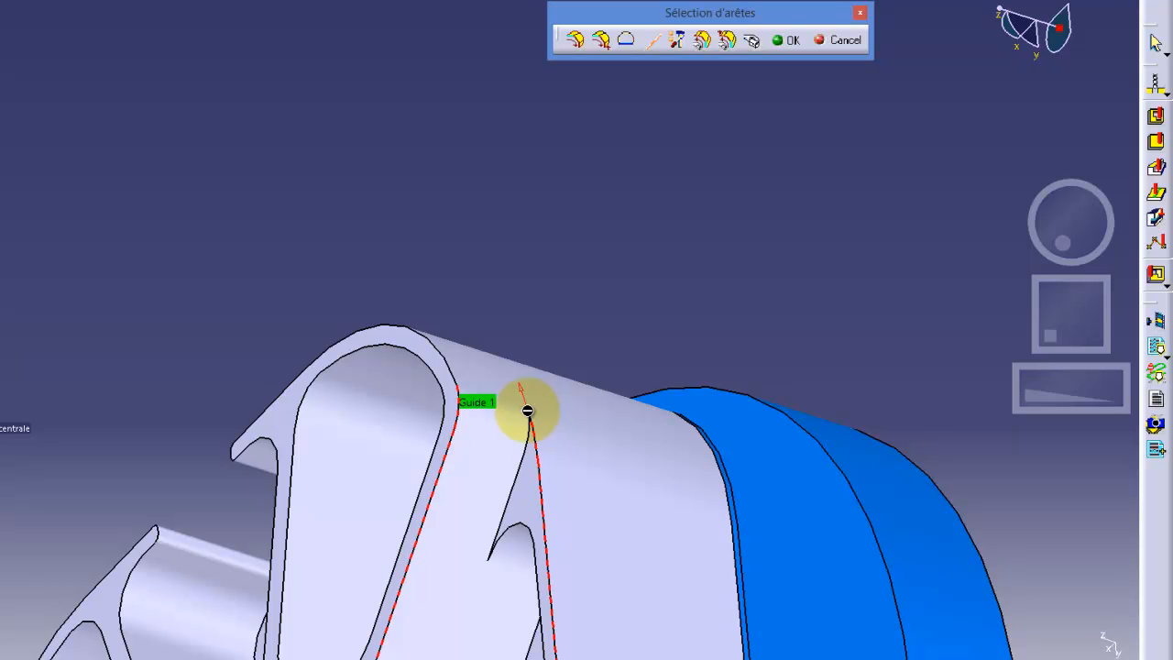
pyautogui.click(455, 390)
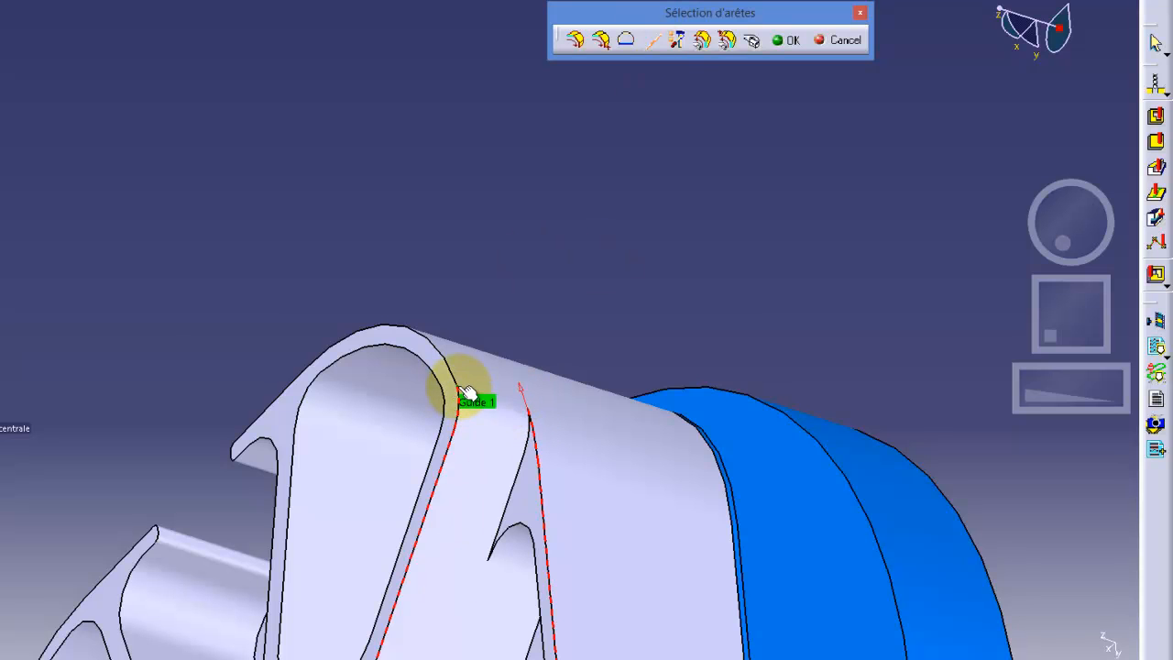
pyautogui.click(534, 409)
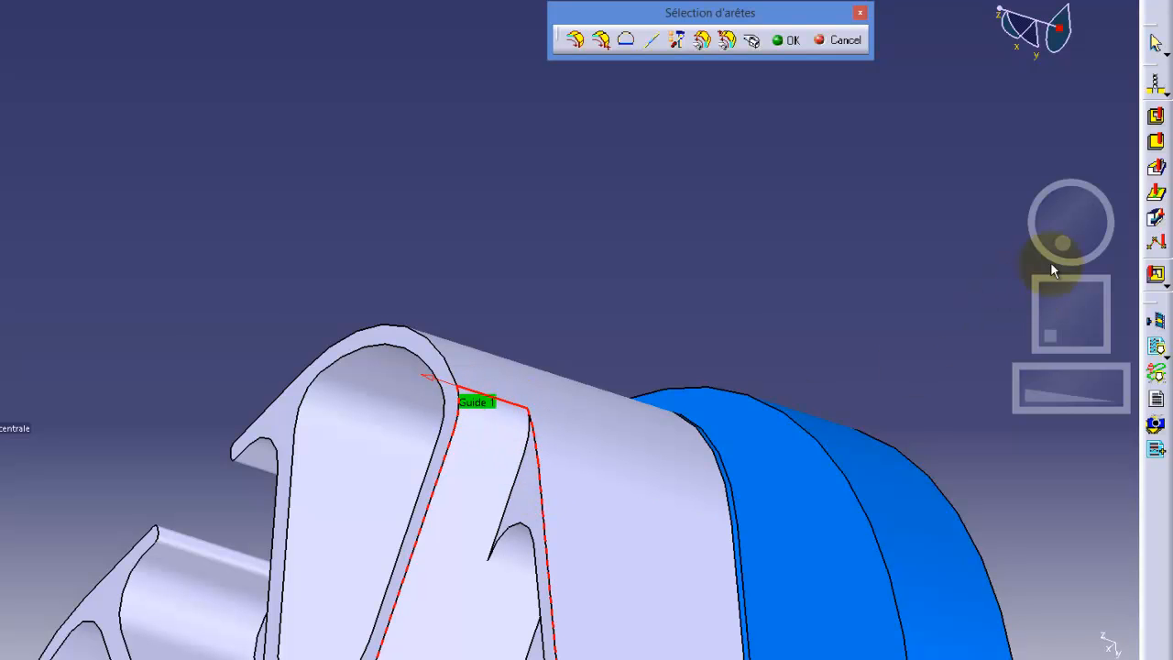
pyautogui.click(786, 42)
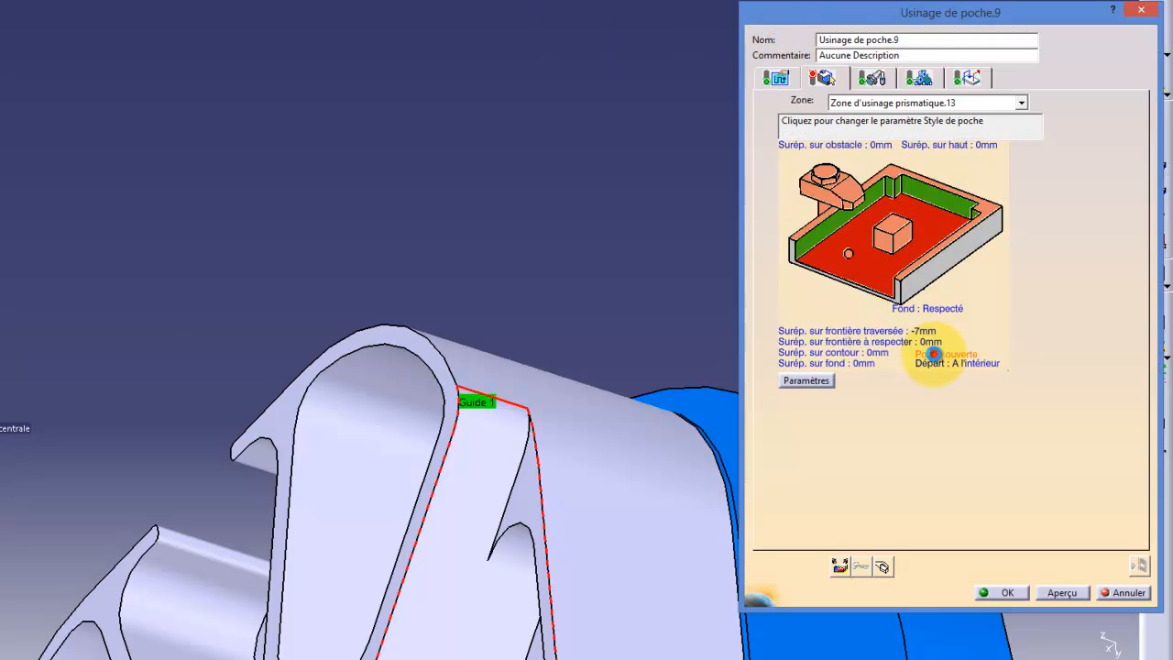
# Step: Switch the pocket style to closed (Poche fermée) and select the lowered top face of the inner ribs as its bottom
pyautogui.click(933, 353)
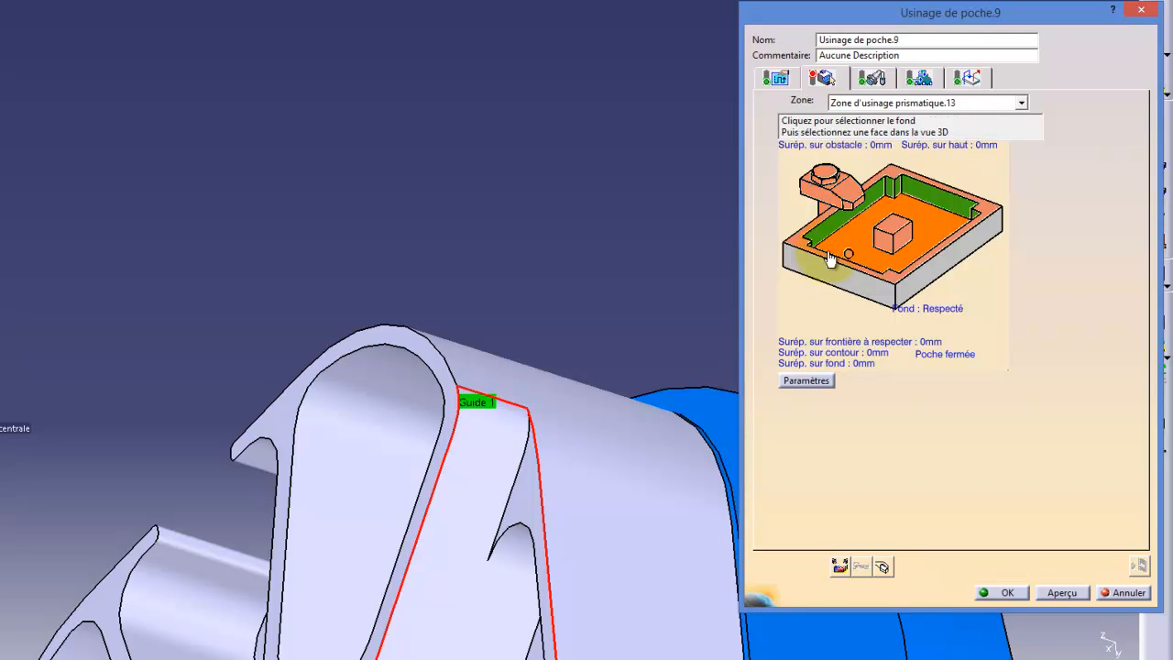
pyautogui.click(850, 234)
pyautogui.moveTo(1031, 396); pyautogui.dragTo(899, 371)
pyautogui.moveTo(1061, 335); pyautogui.dragTo(1054, 292)
pyautogui.moveTo(1047, 212); pyautogui.dragTo(1072, 186)
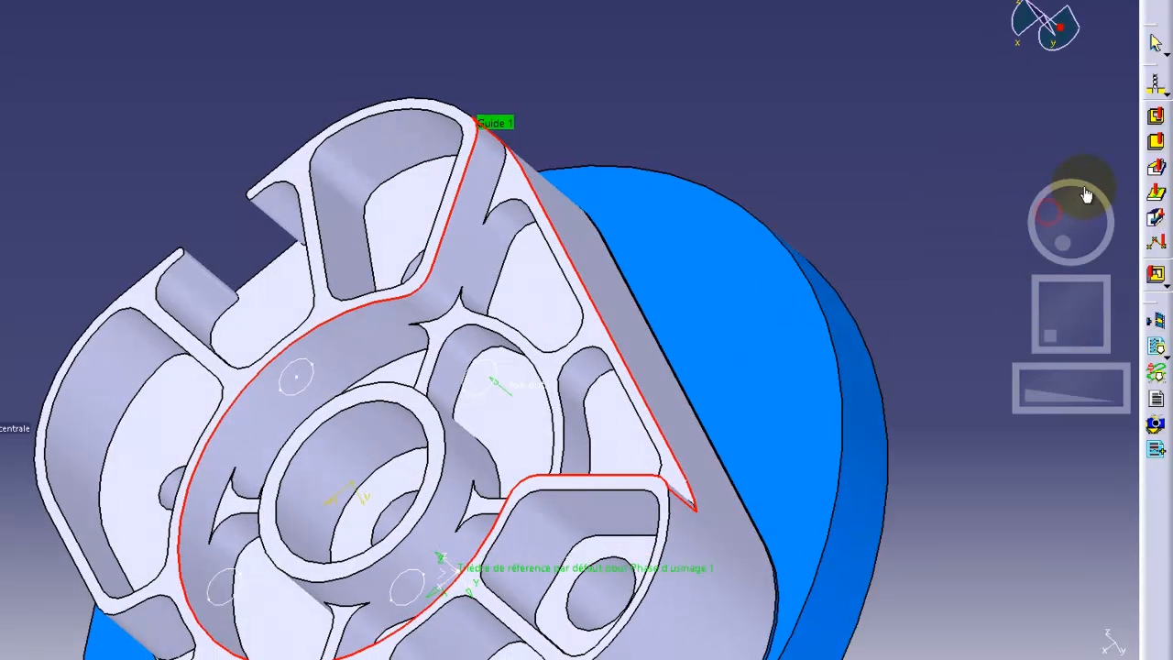
pyautogui.click(519, 192)
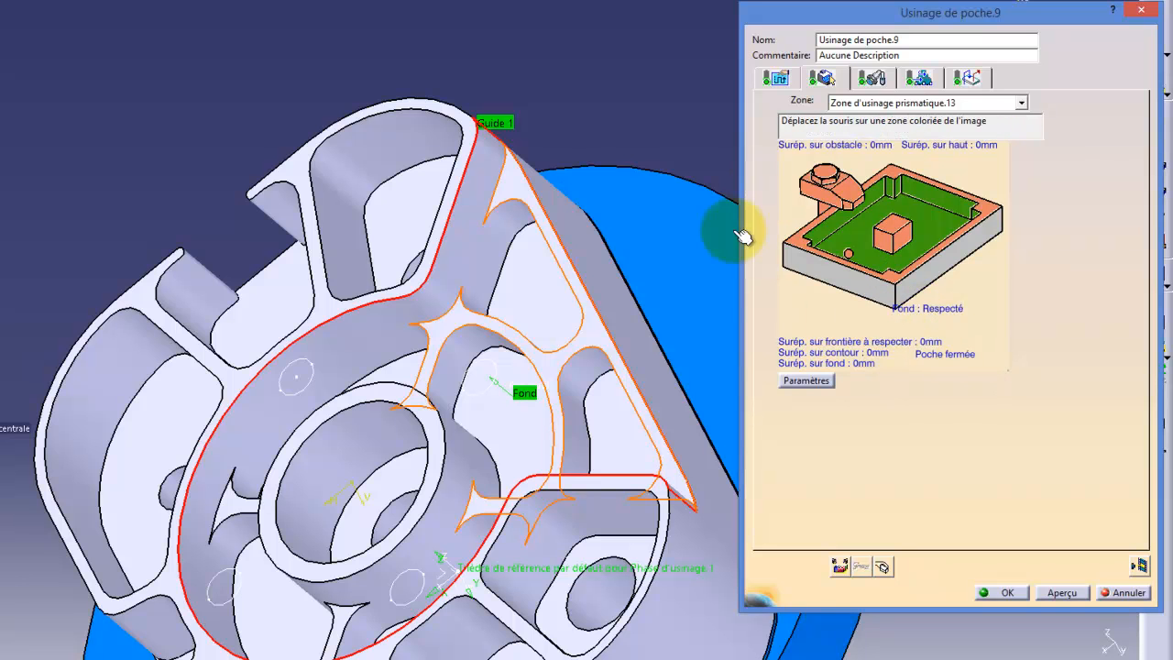
# Step: Replay the closed-pocket tool path, place the tool at the open side's corner, and simulate the material removal
pyautogui.click(1131, 567)
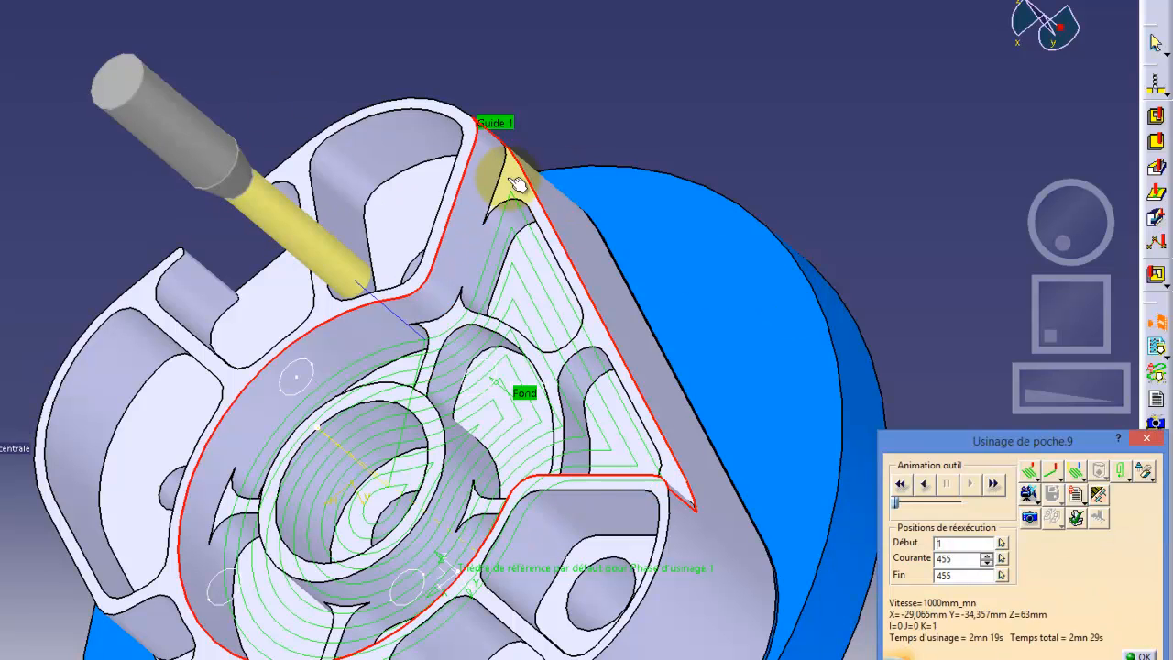
pyautogui.click(515, 182)
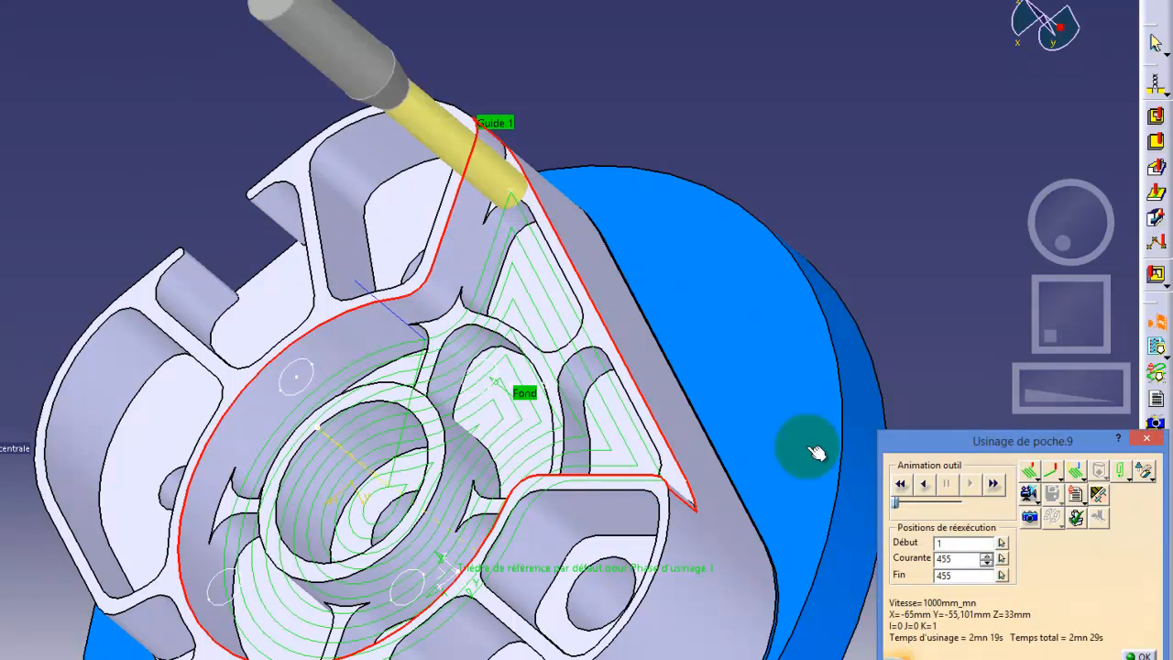
pyautogui.click(1029, 495)
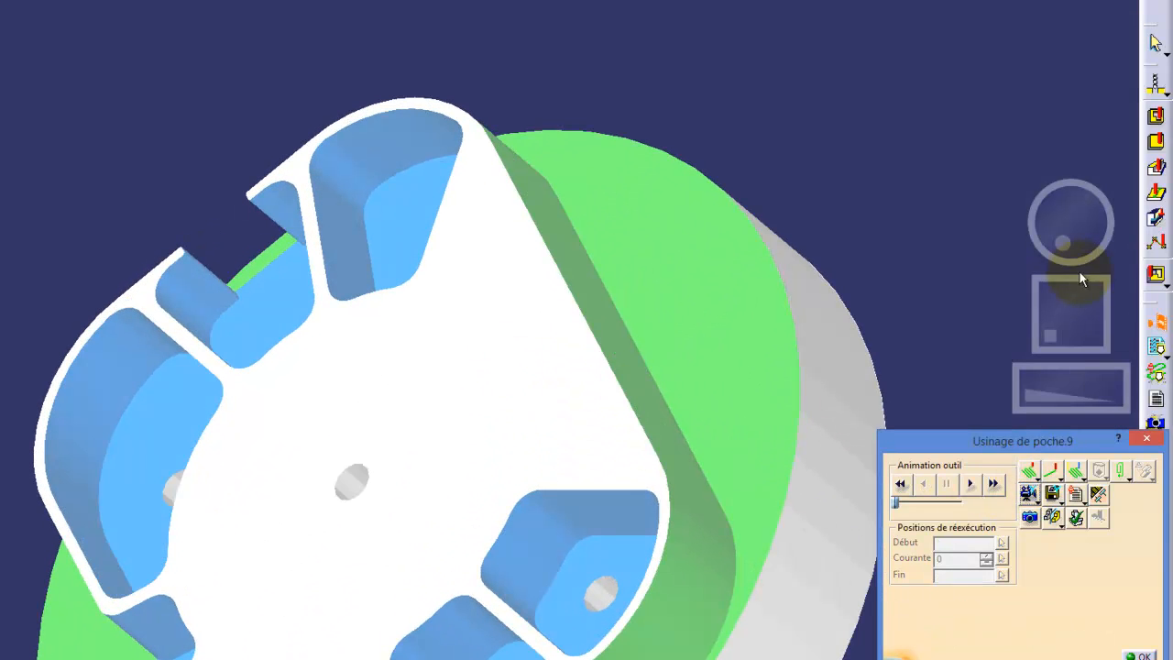
pyautogui.moveTo(1061, 336); pyautogui.dragTo(1067, 295)
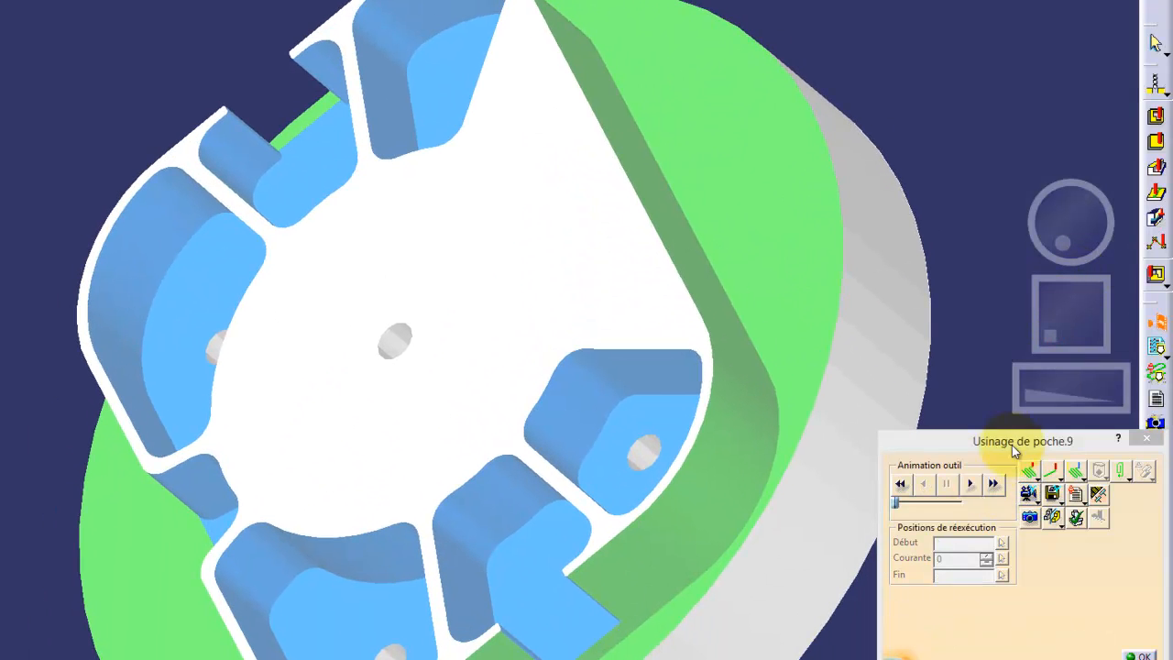
pyautogui.click(969, 485)
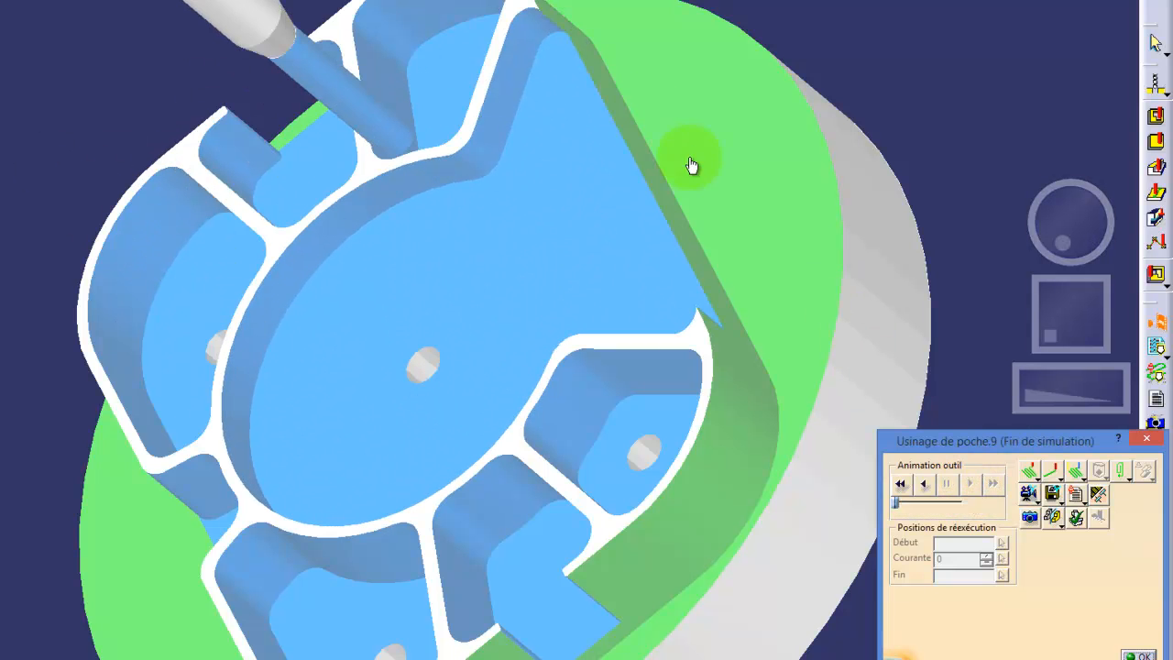
pyautogui.moveTo(1106, 273); pyautogui.dragTo(1102, 236)
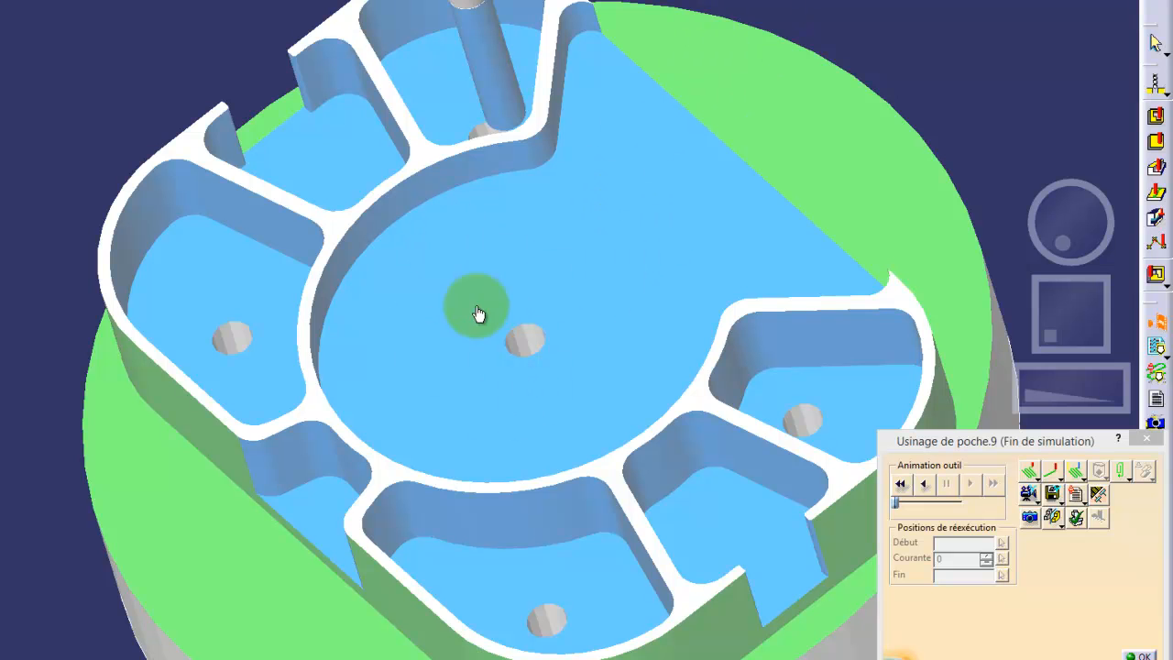
pyautogui.click(1139, 653)
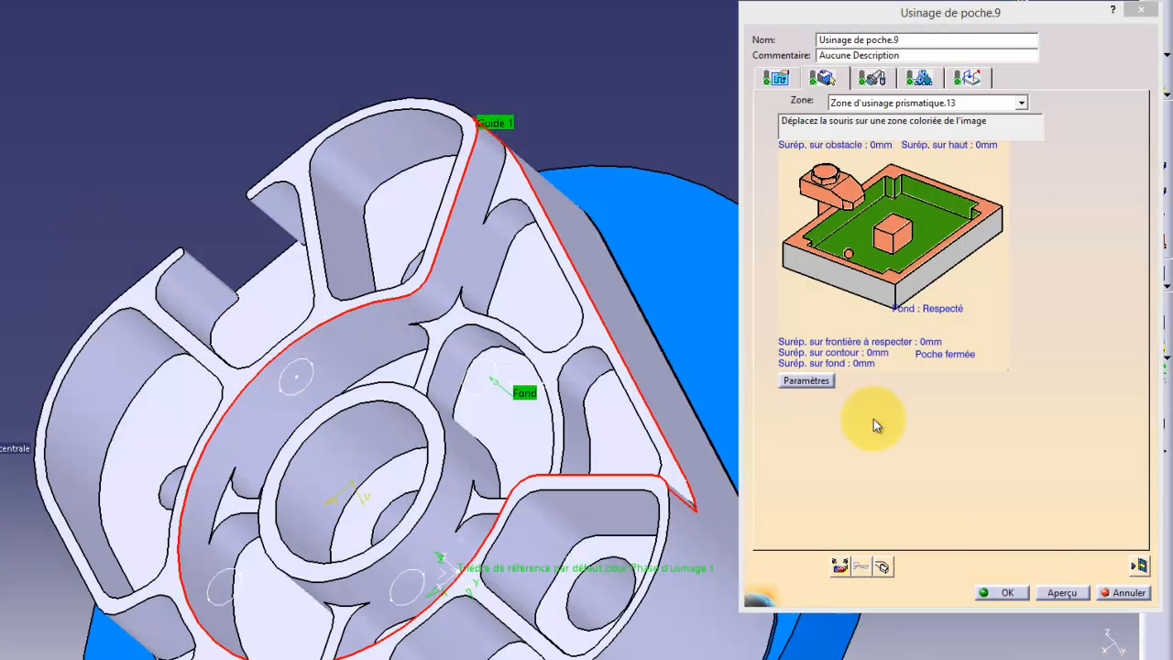
# Step: Add the top outline of the central boss as an island of the pocket and validate the edge selection
pyautogui.click(903, 233)
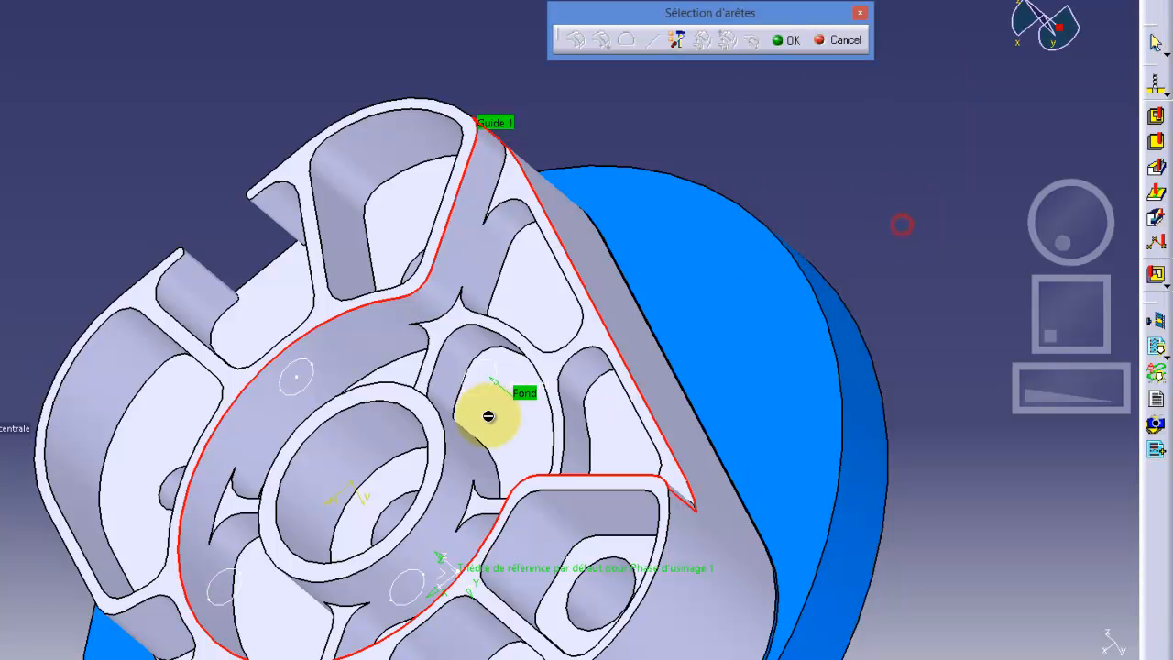
pyautogui.click(446, 436)
pyautogui.click(775, 41)
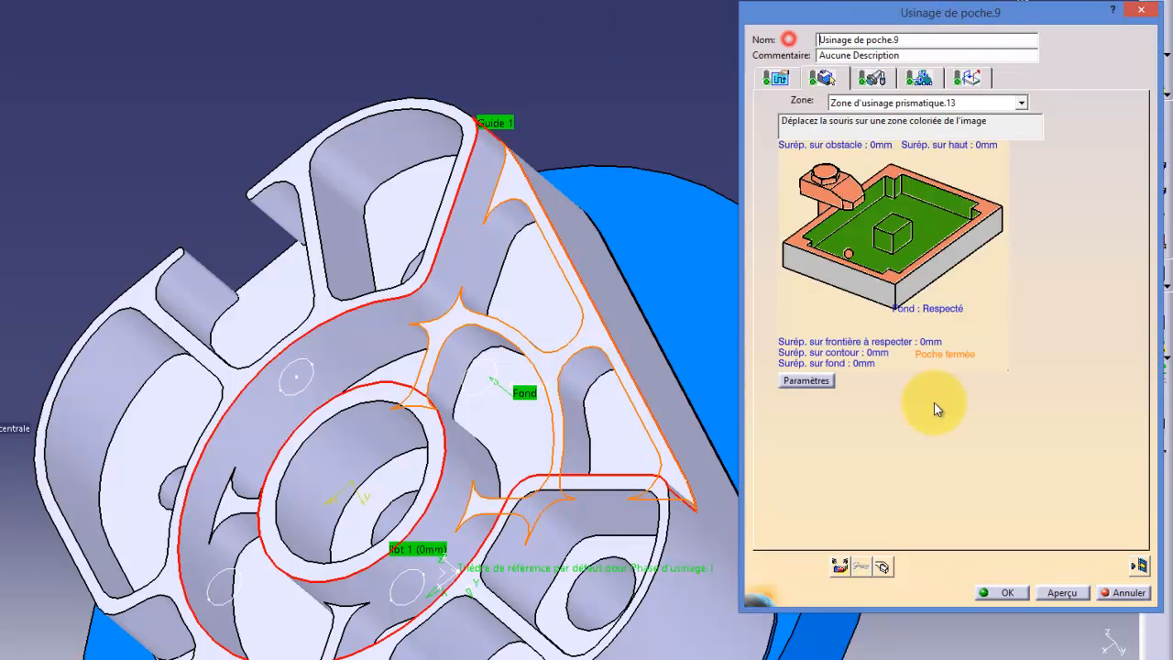
# Step: Replay the closed-pocket tool path with the central island and simulate its material removal
pyautogui.click(1140, 567)
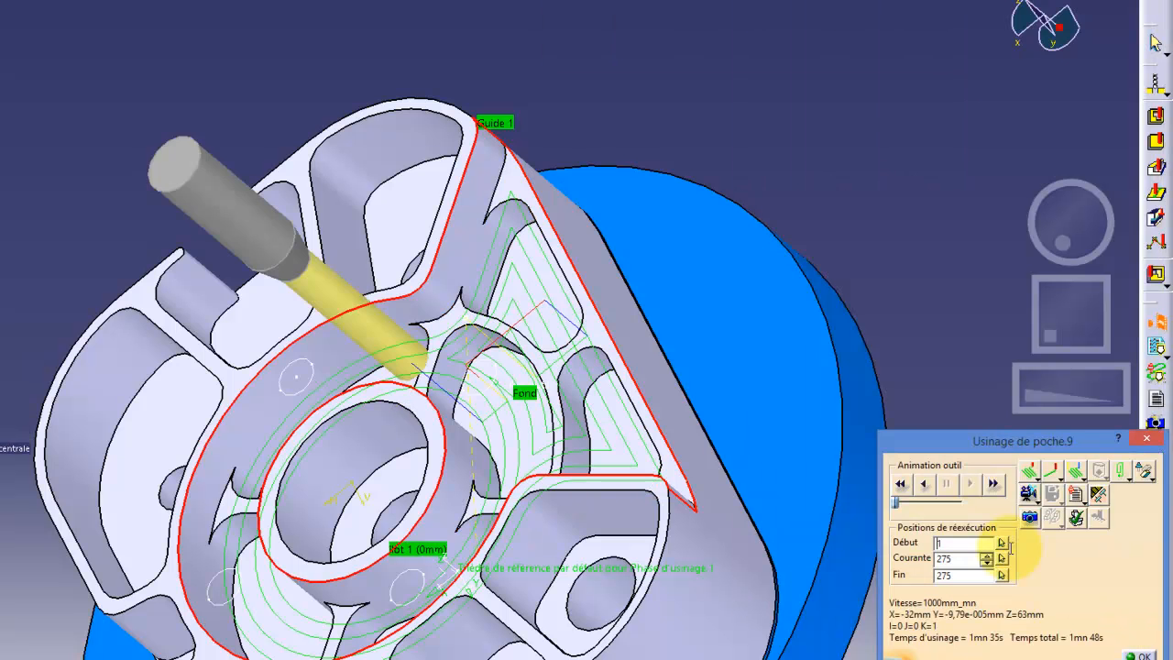
pyautogui.click(1028, 494)
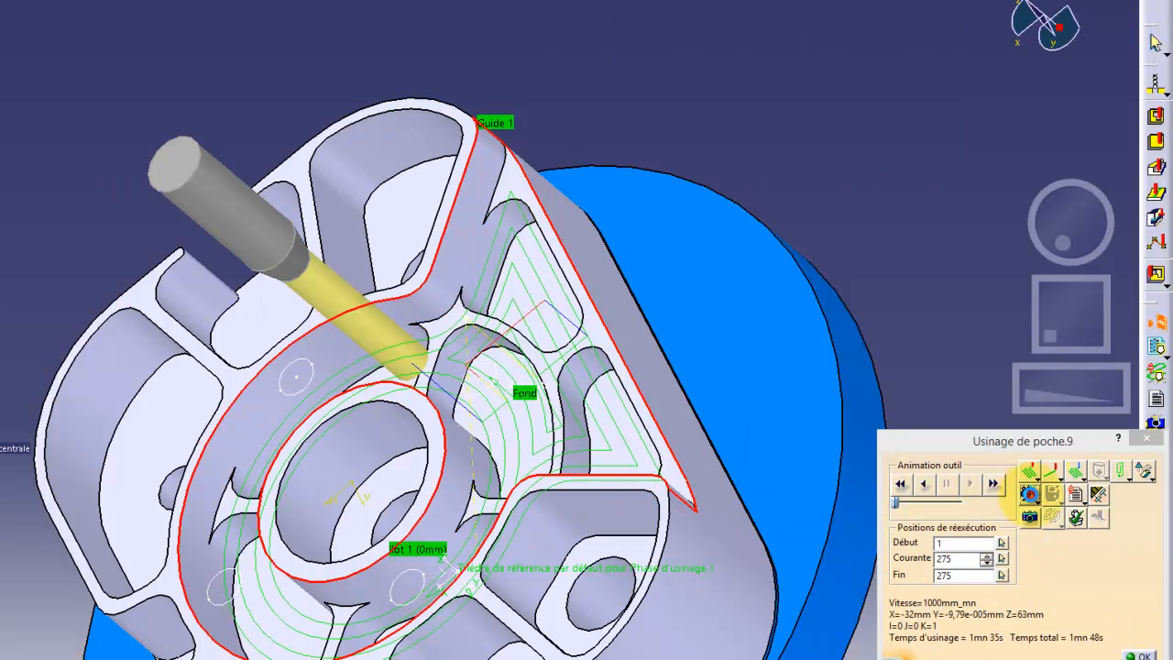
pyautogui.click(970, 484)
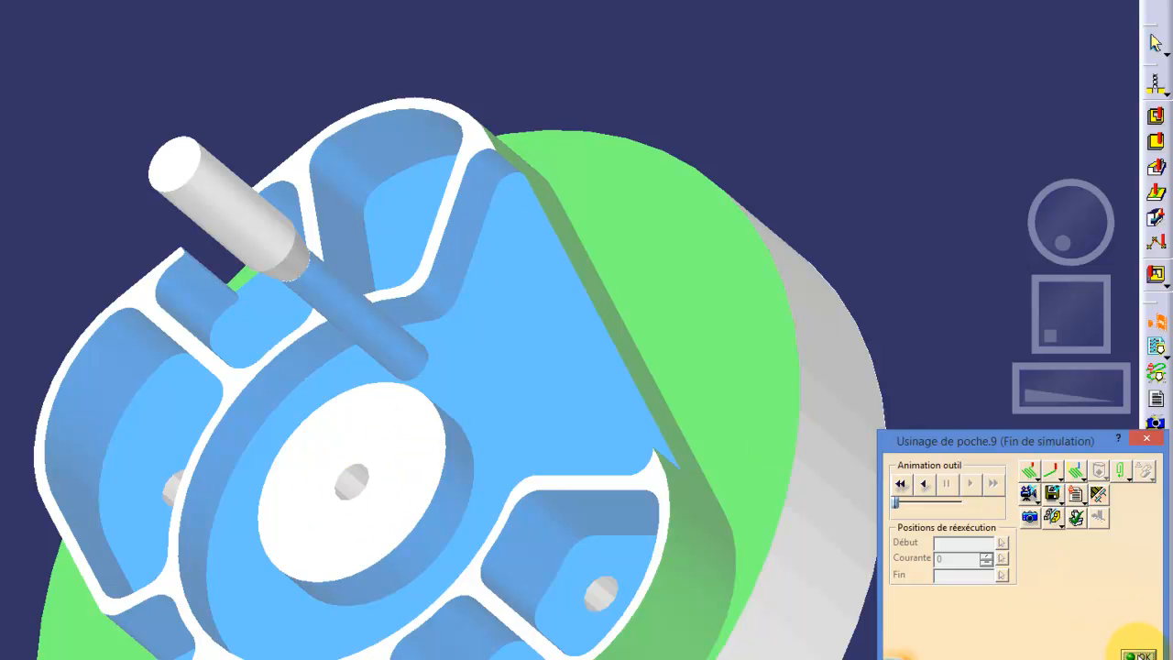
pyautogui.click(1136, 656)
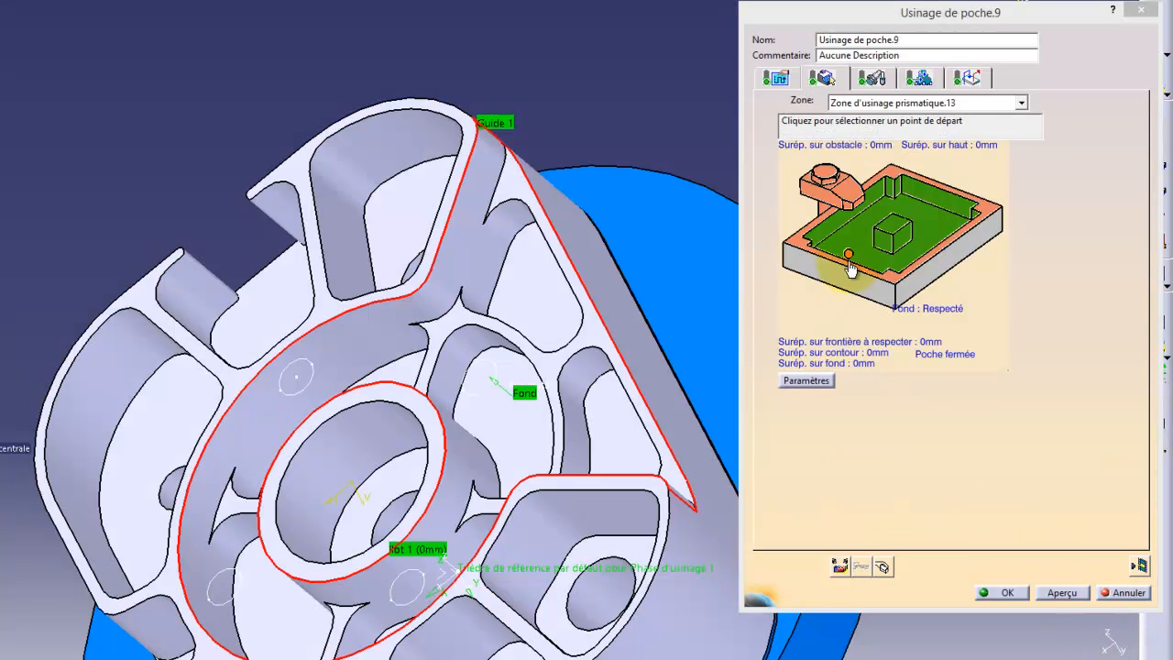
# Step: Switch the pocket style to open (Poche ouverte) and set the long outer guide edge as the open boundary
pyautogui.click(950, 361)
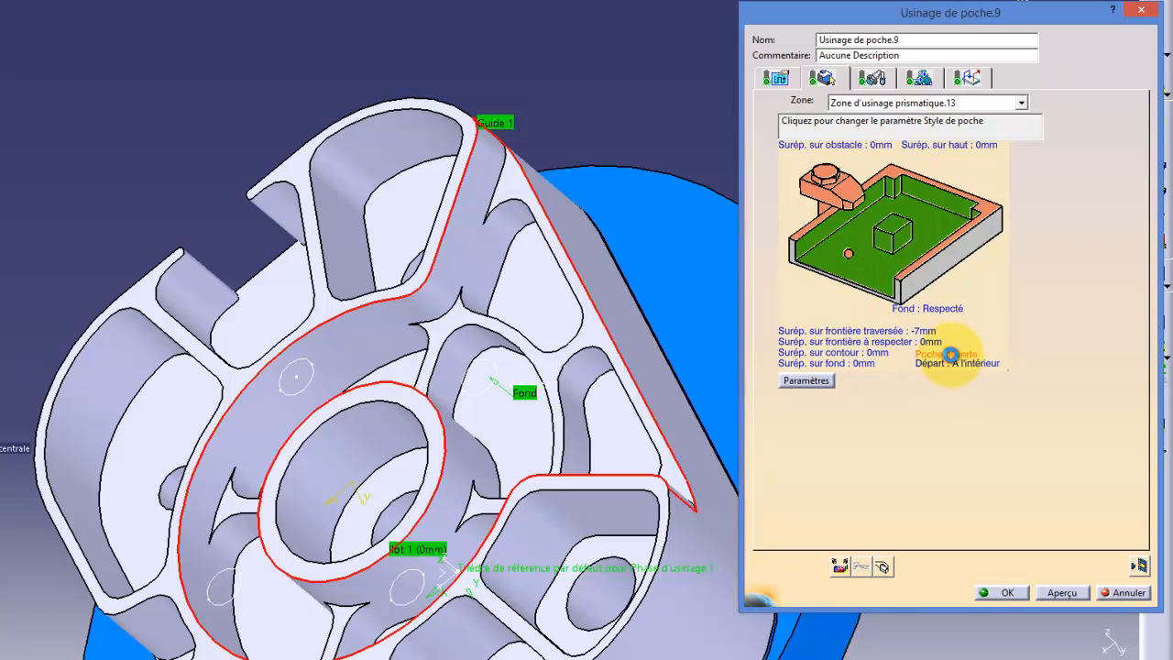
pyautogui.click(607, 336)
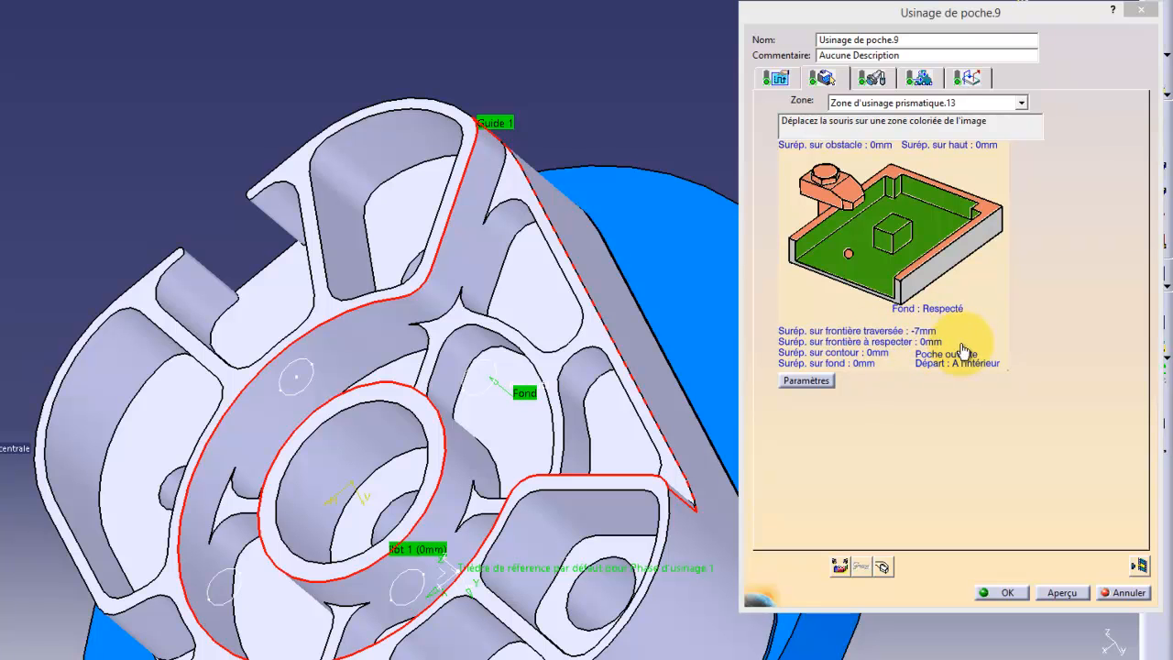
# Step: Replay the open-pocket tool path, inspect its passes beyond the open edge, and simulate the material removal
pyautogui.click(1138, 565)
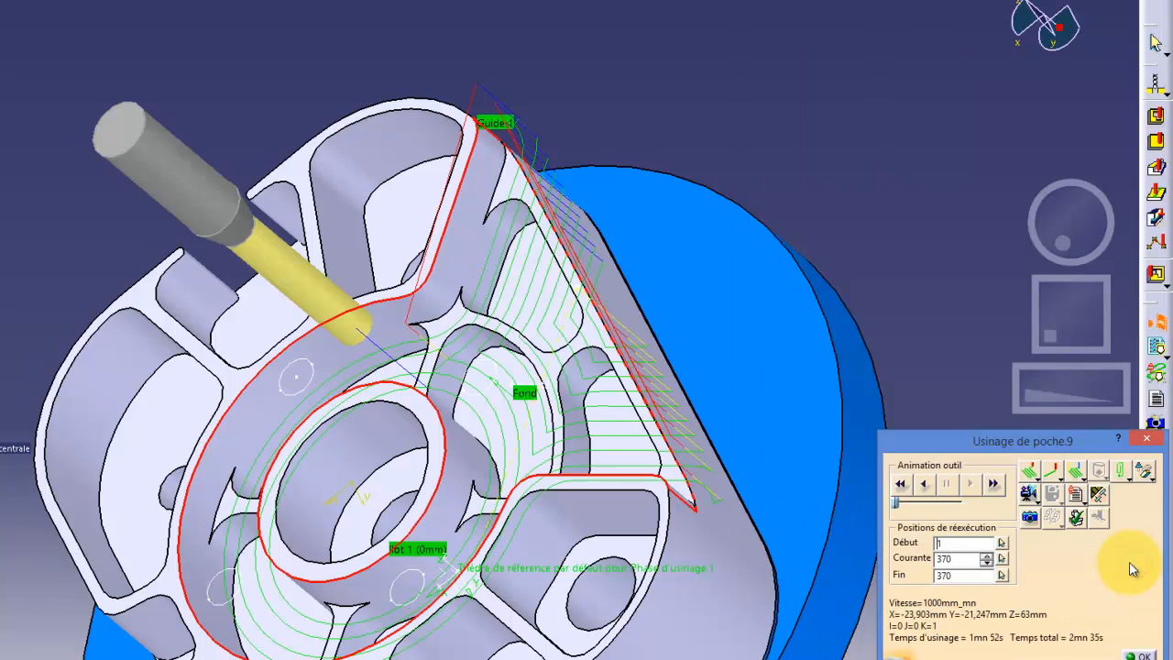
pyautogui.moveTo(1068, 236); pyautogui.dragTo(1090, 165)
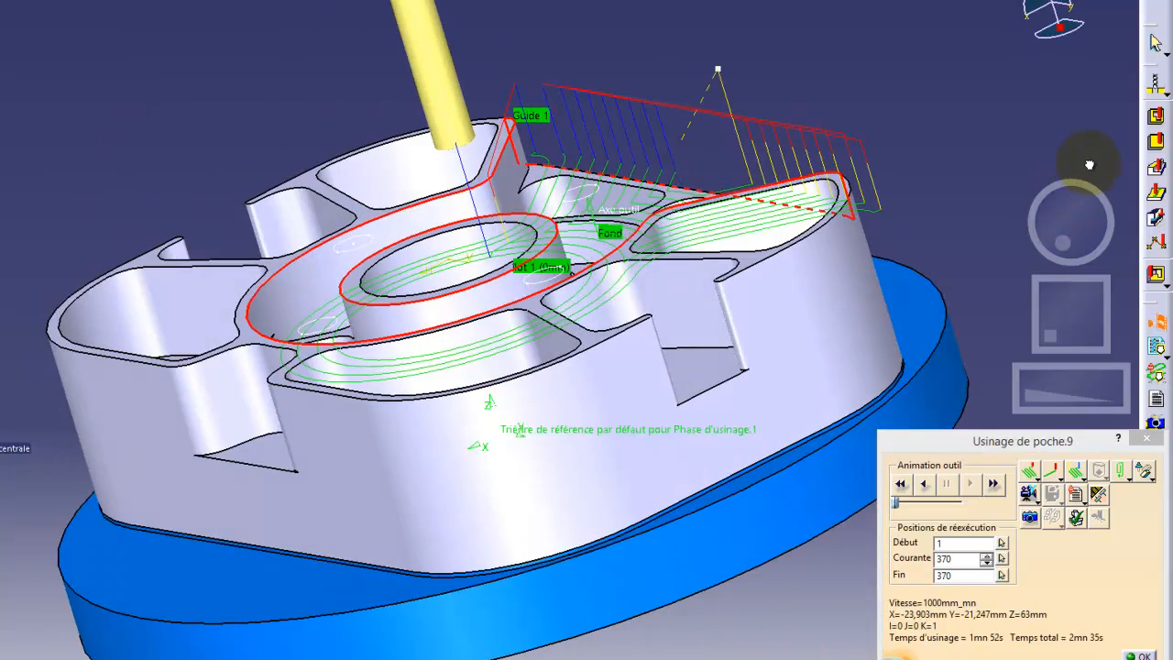
pyautogui.moveTo(1090, 165); pyautogui.dragTo(1106, 195)
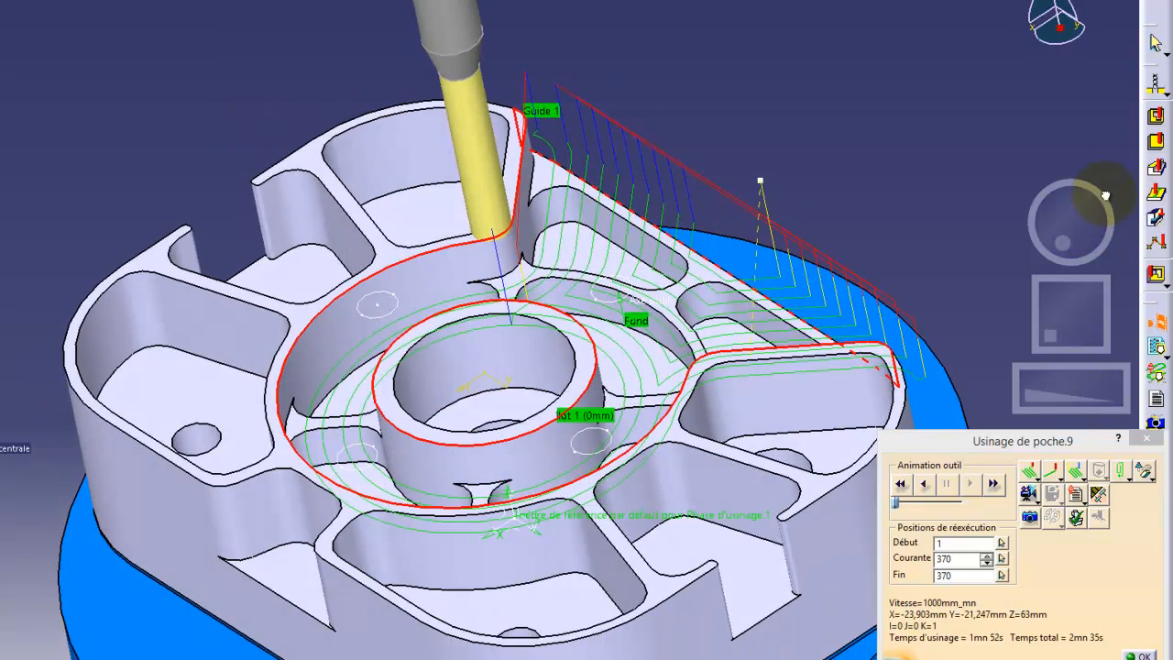
pyautogui.click(1028, 493)
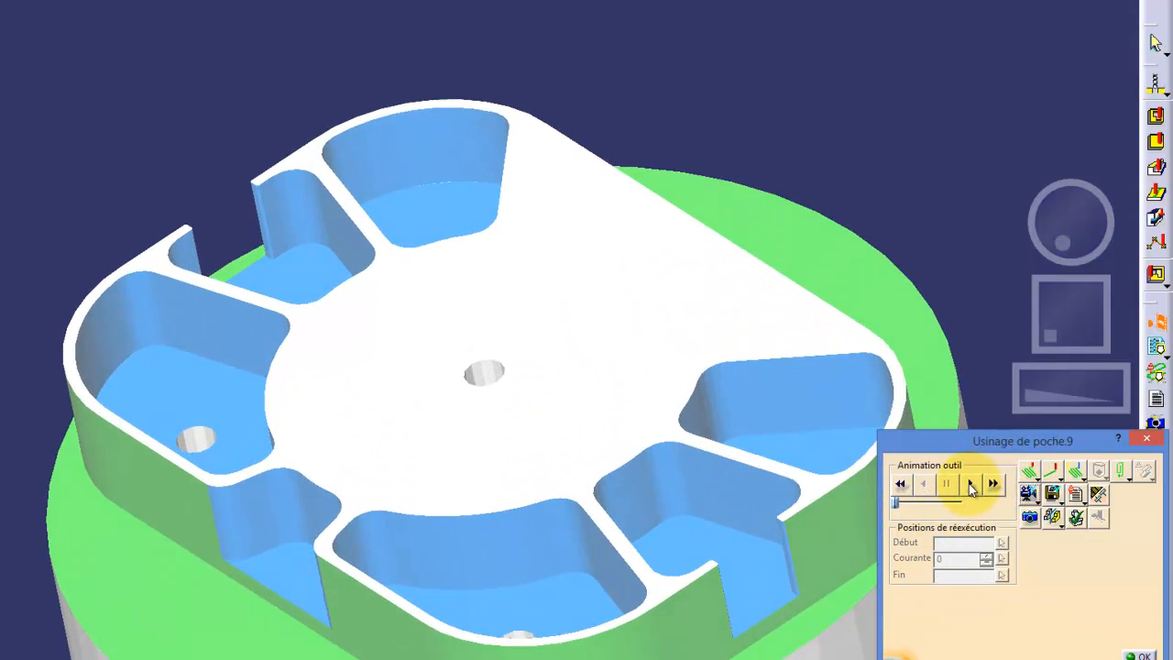
pyautogui.click(970, 485)
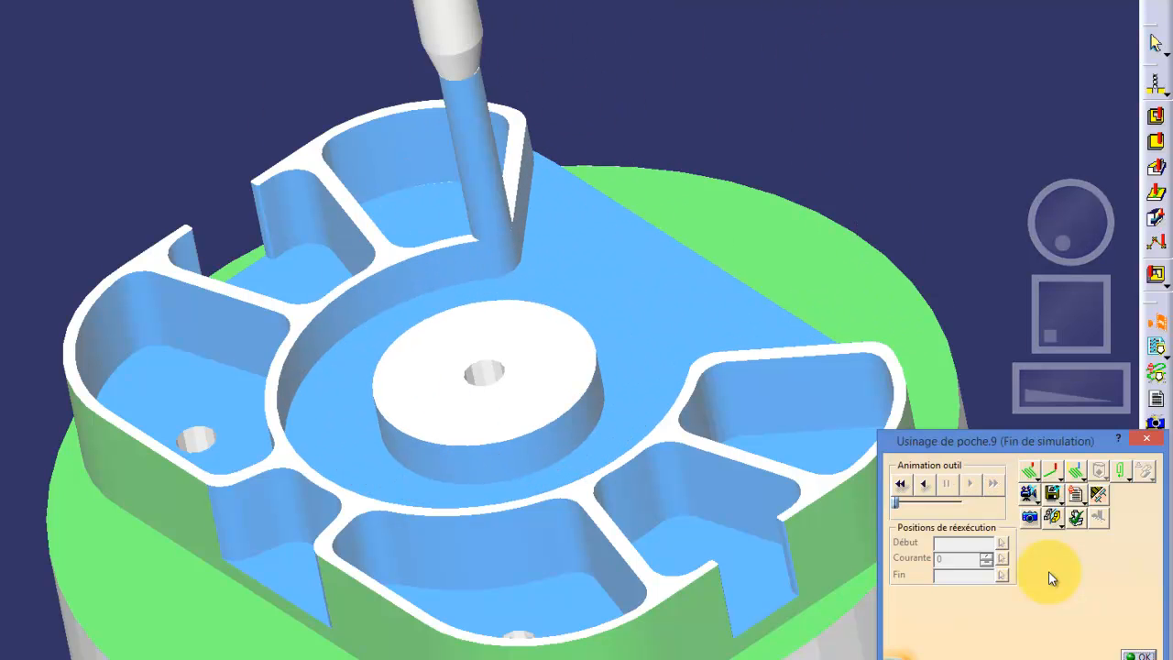
pyautogui.click(1137, 647)
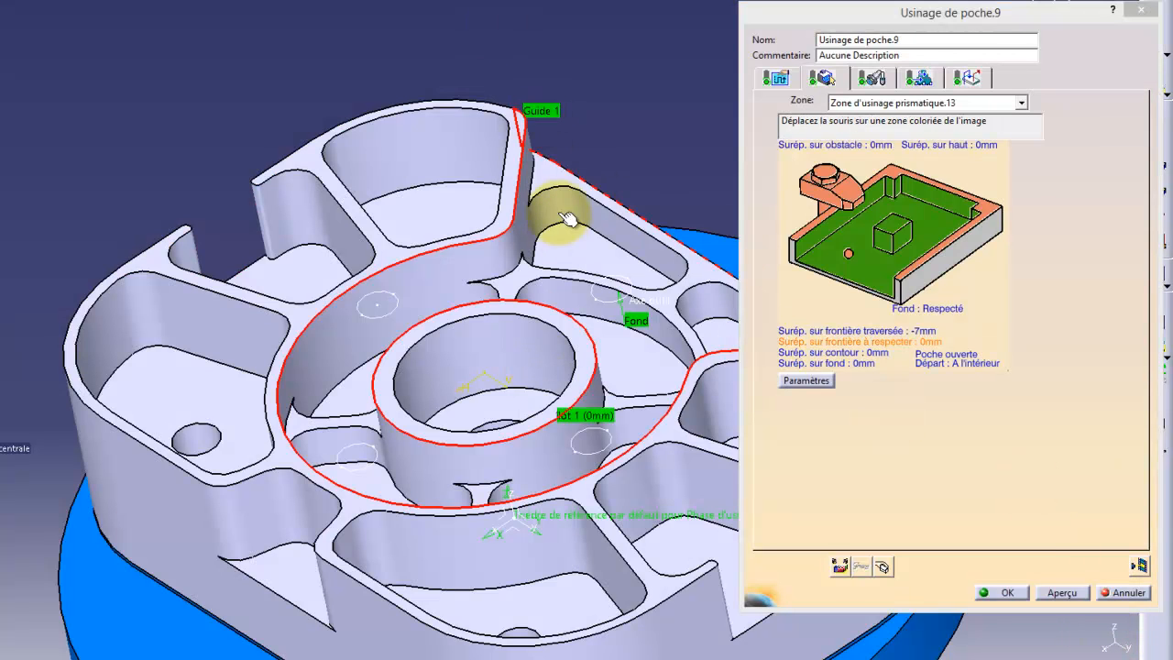
# Step: Replay the open-pocket tool path viewed from the open side and inspect tool positions at the Guide 1 corner and near the pocket bottom
pyautogui.click(1139, 566)
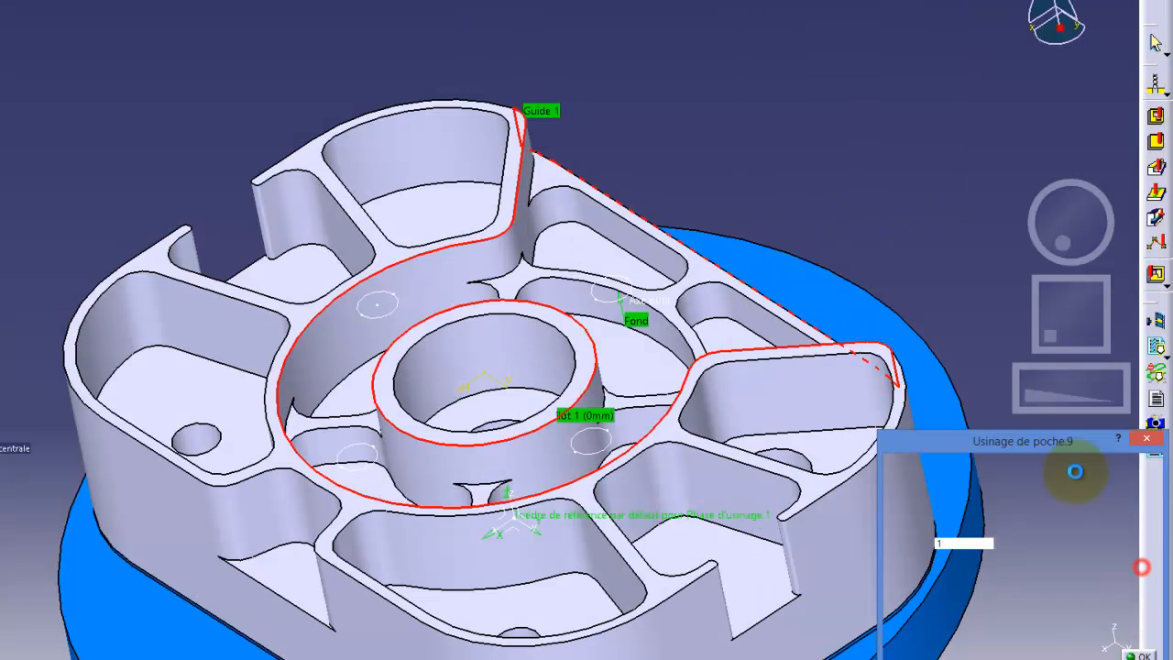
pyautogui.moveTo(1037, 265); pyautogui.dragTo(964, 260, button='middle')
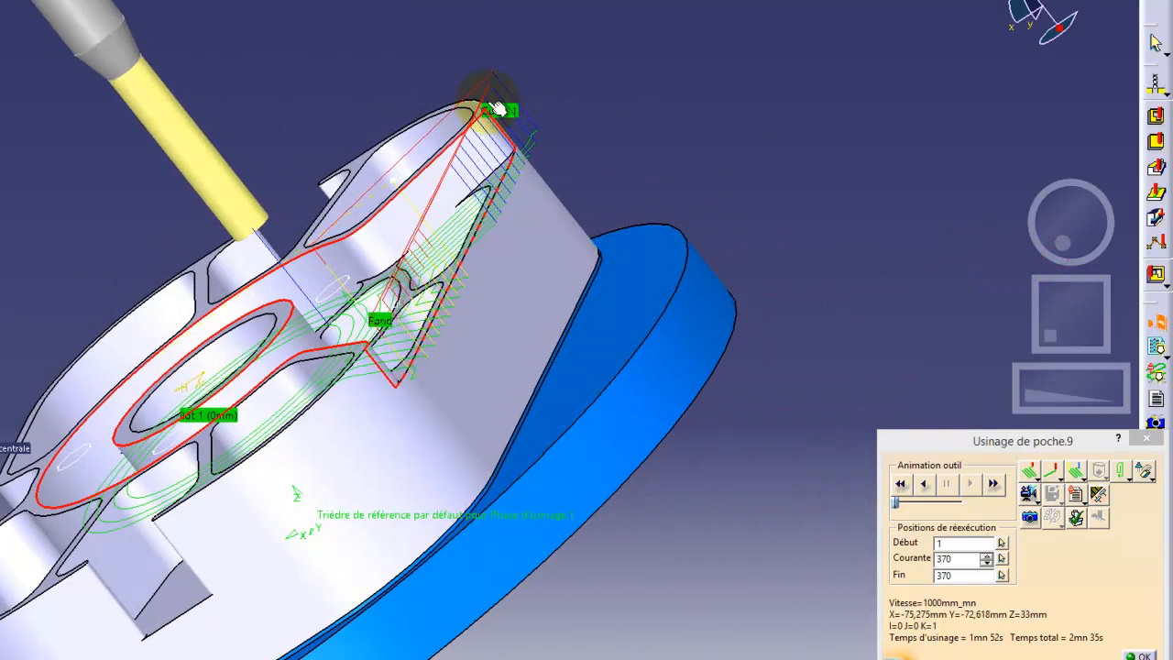
pyautogui.click(495, 108)
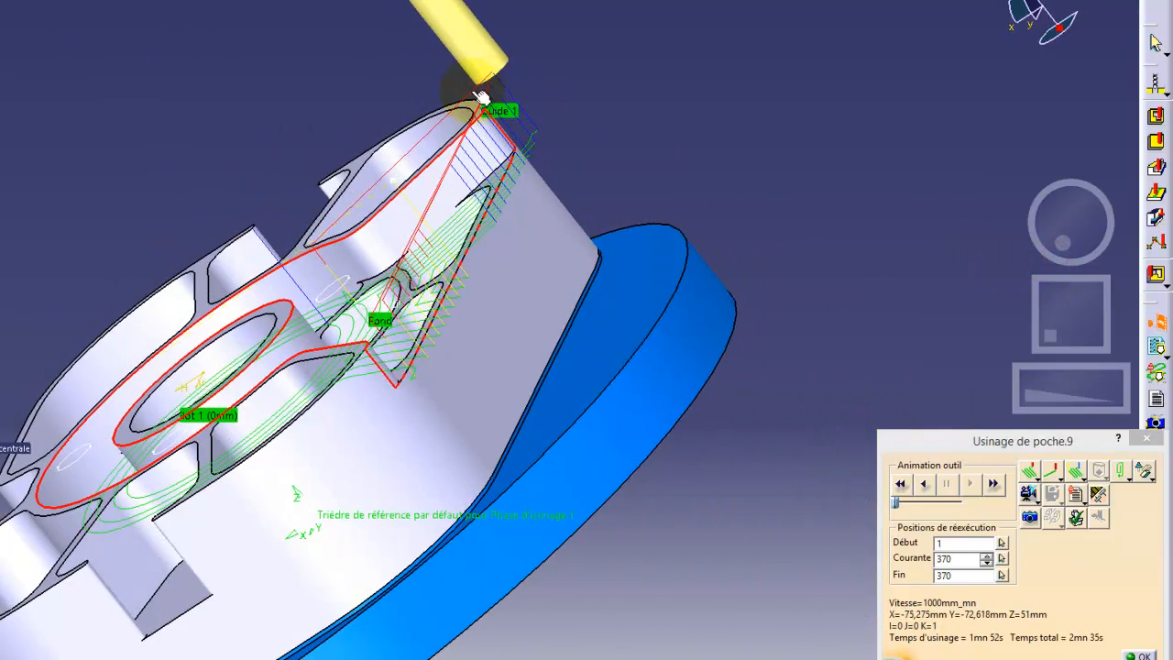
pyautogui.click(367, 328)
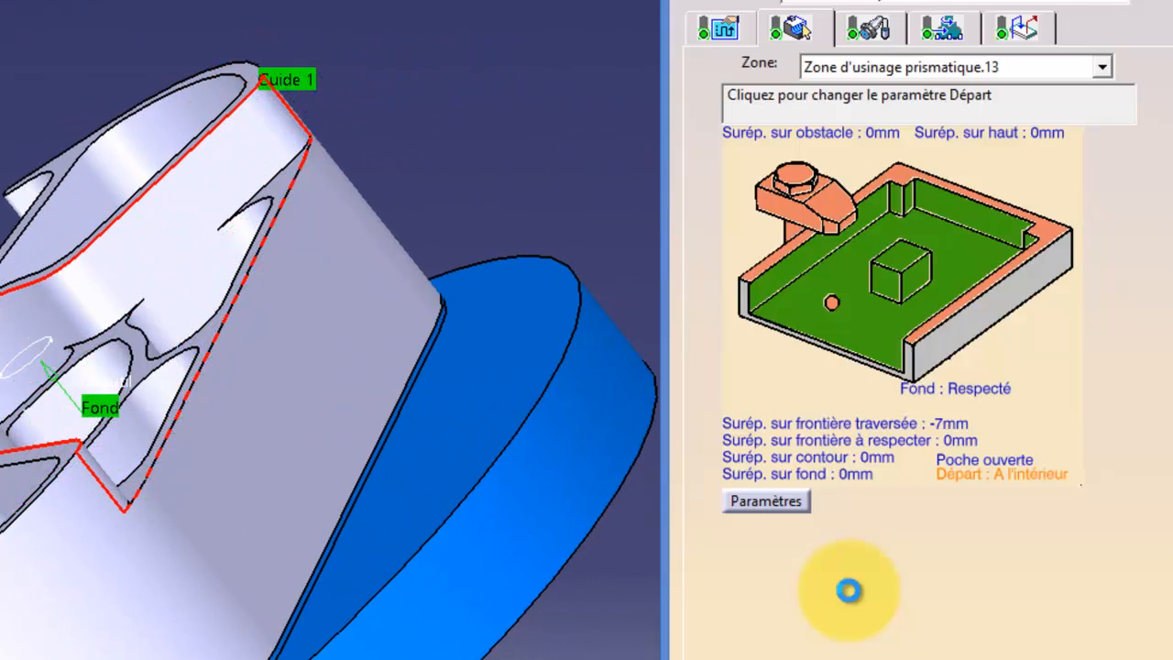
# Step: Examine the Approche, Retrait, Liaison sur un niveau Retrait and Liaison sur un niveau Approche macro definitions
pyautogui.click(1032, 36)
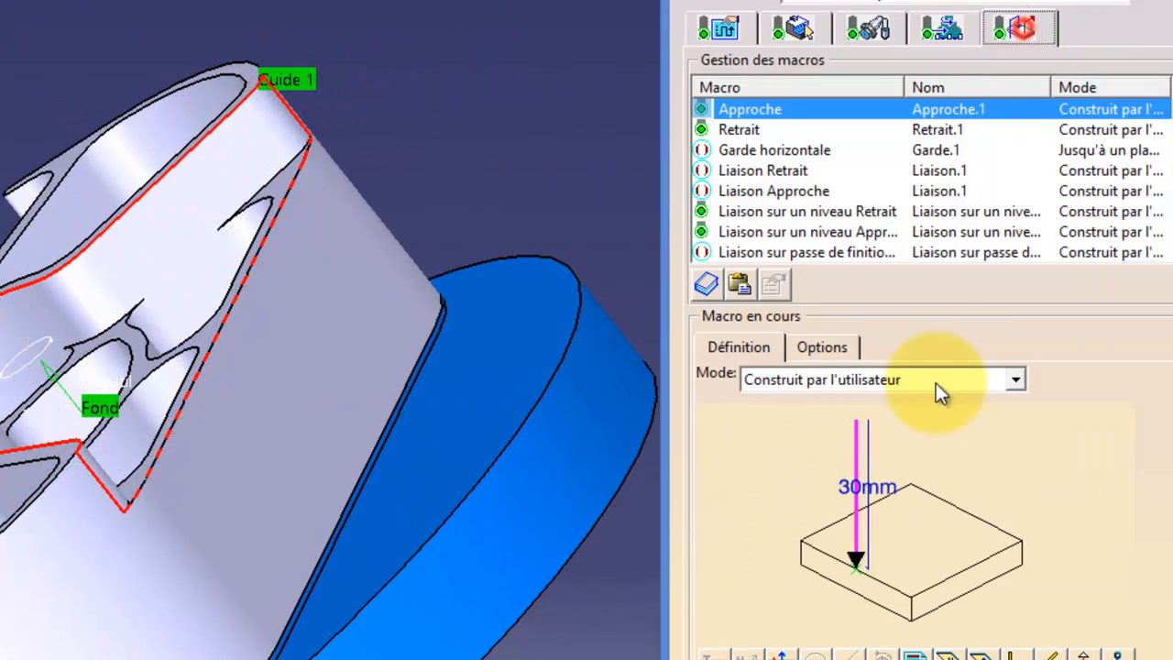
pyautogui.click(750, 129)
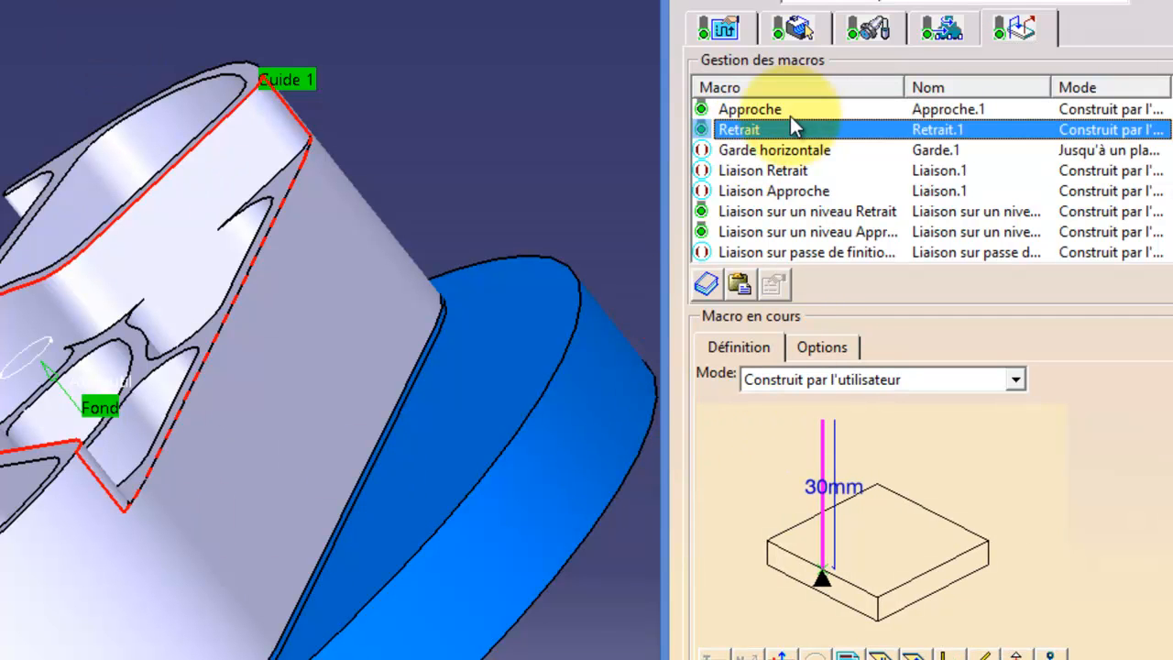
pyautogui.click(747, 212)
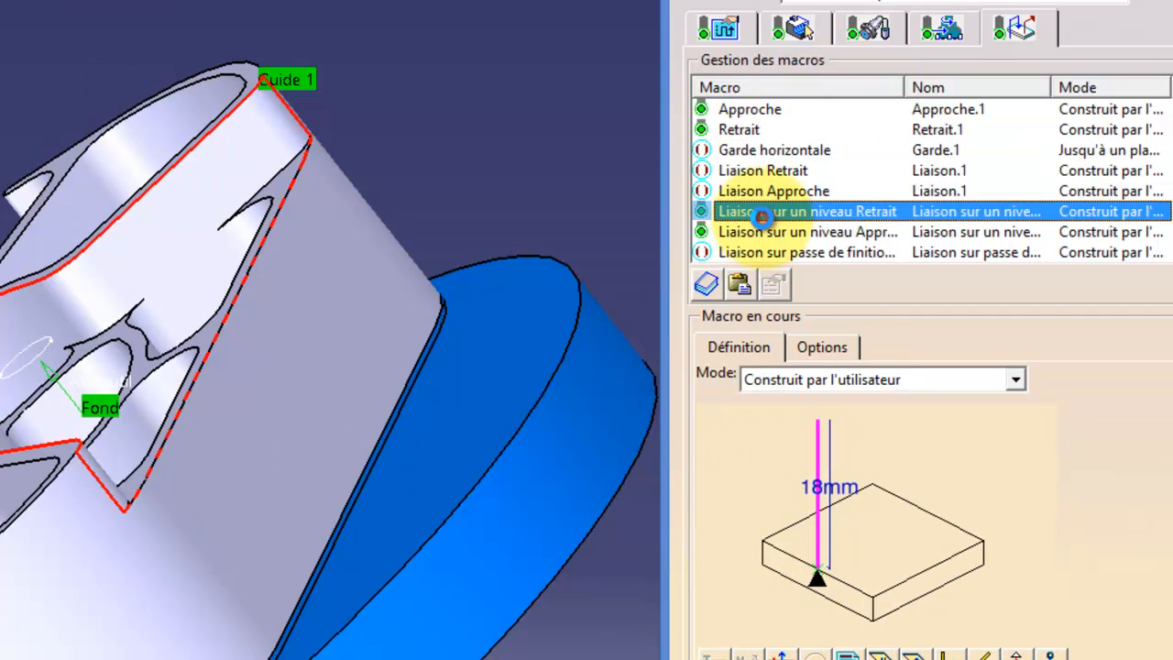
pyautogui.click(852, 234)
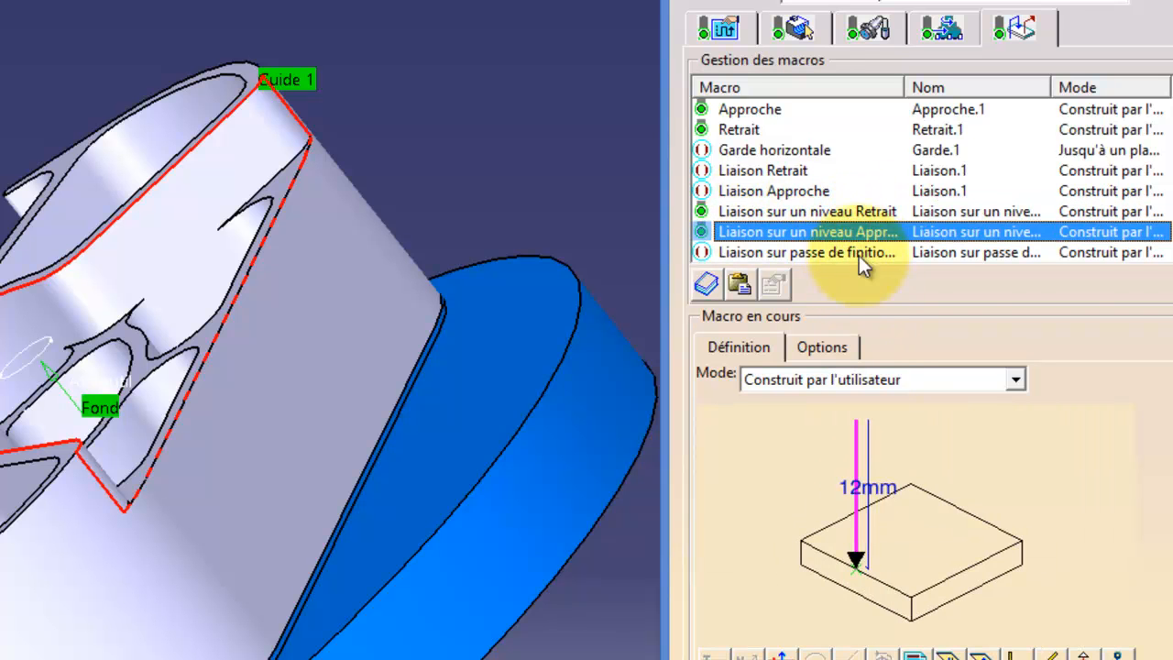
pyautogui.click(853, 214)
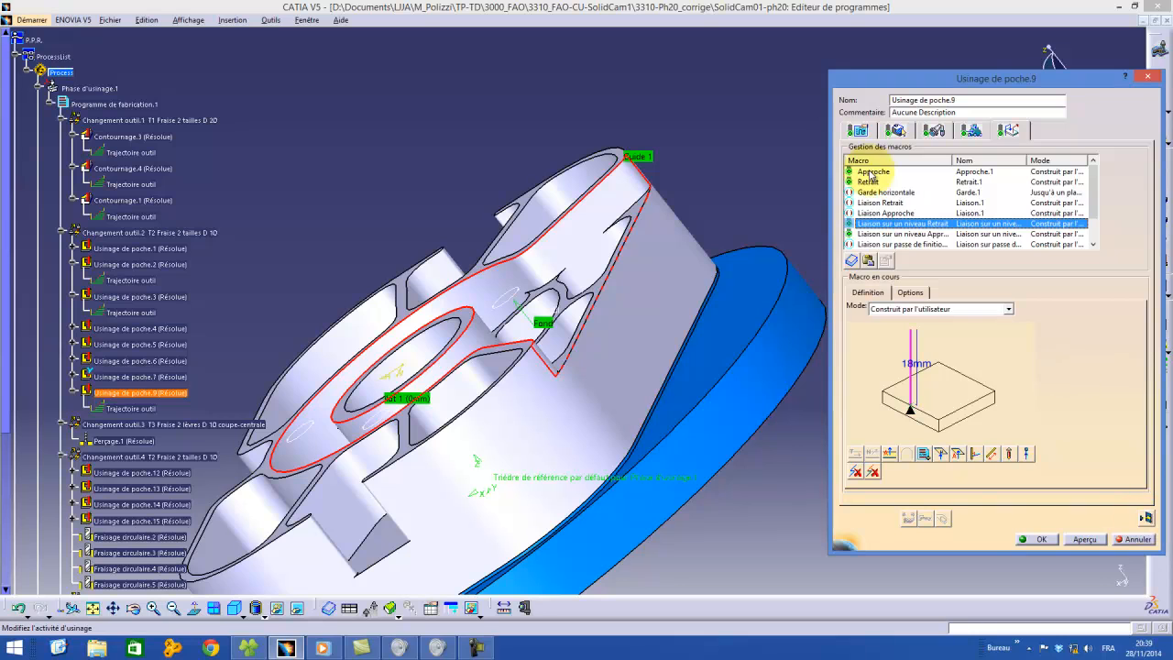
# Step: Review the pocket's geometry and its machining strategy settings, including the radial and axial parameters
pyautogui.click(894, 131)
pyautogui.click(858, 131)
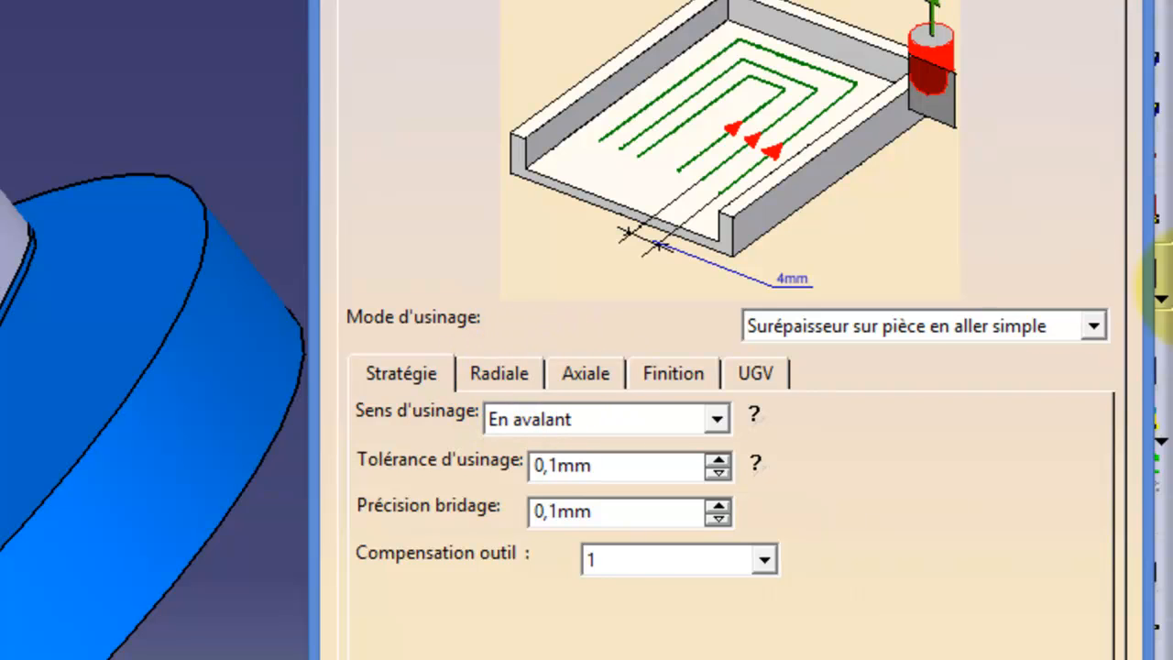
pyautogui.click(499, 373)
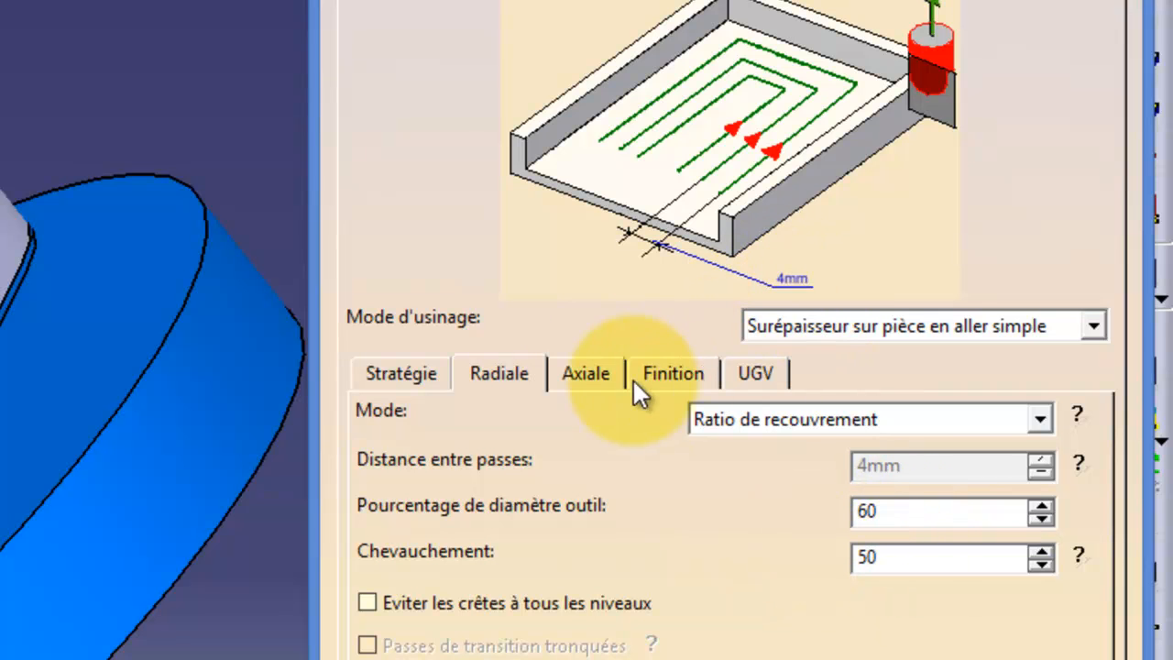
pyautogui.click(568, 373)
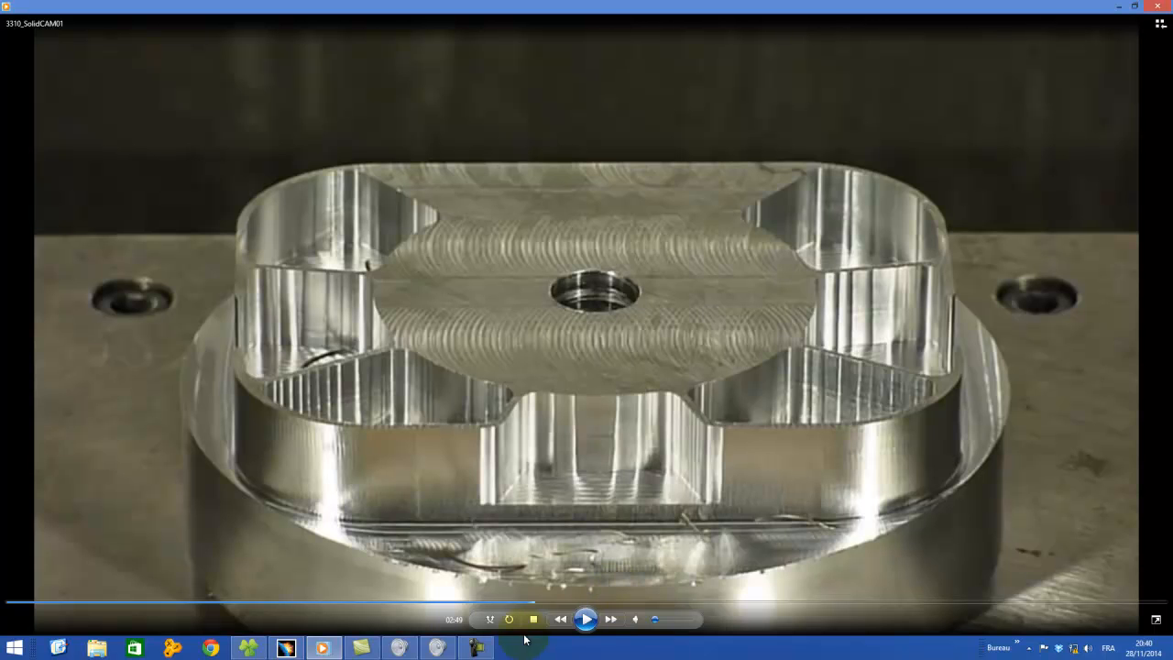
# Step: Switch to the media player, play the 3310_SolidCAM01 machining video and pause it at 04:32
pyautogui.click(583, 627)
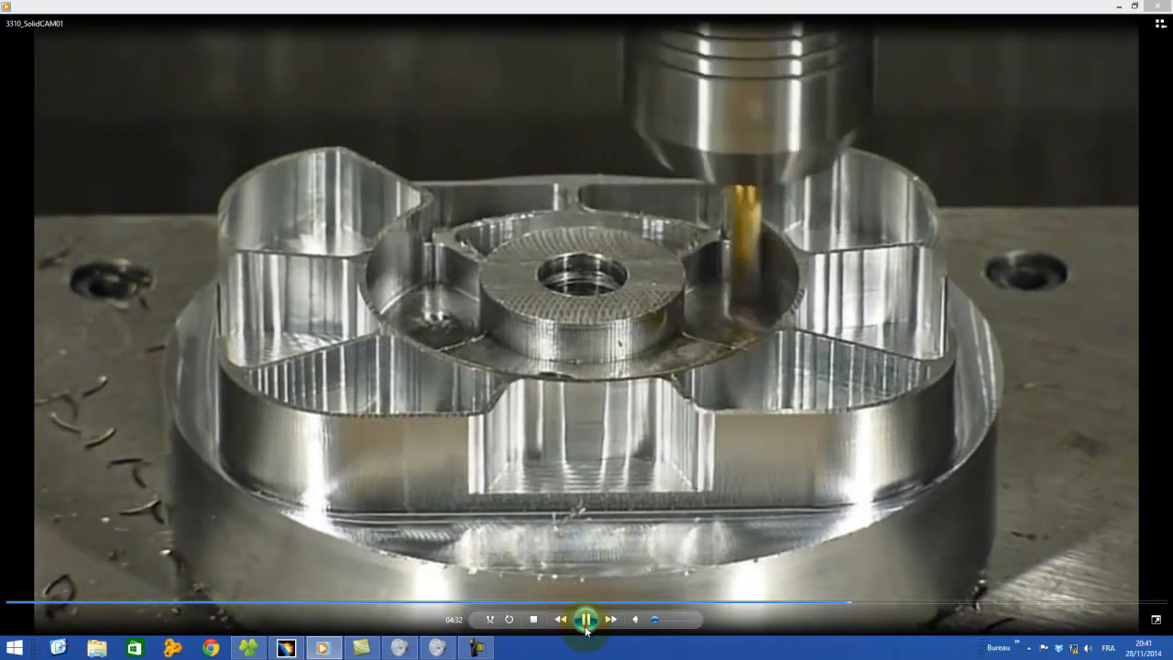
pyautogui.click(587, 619)
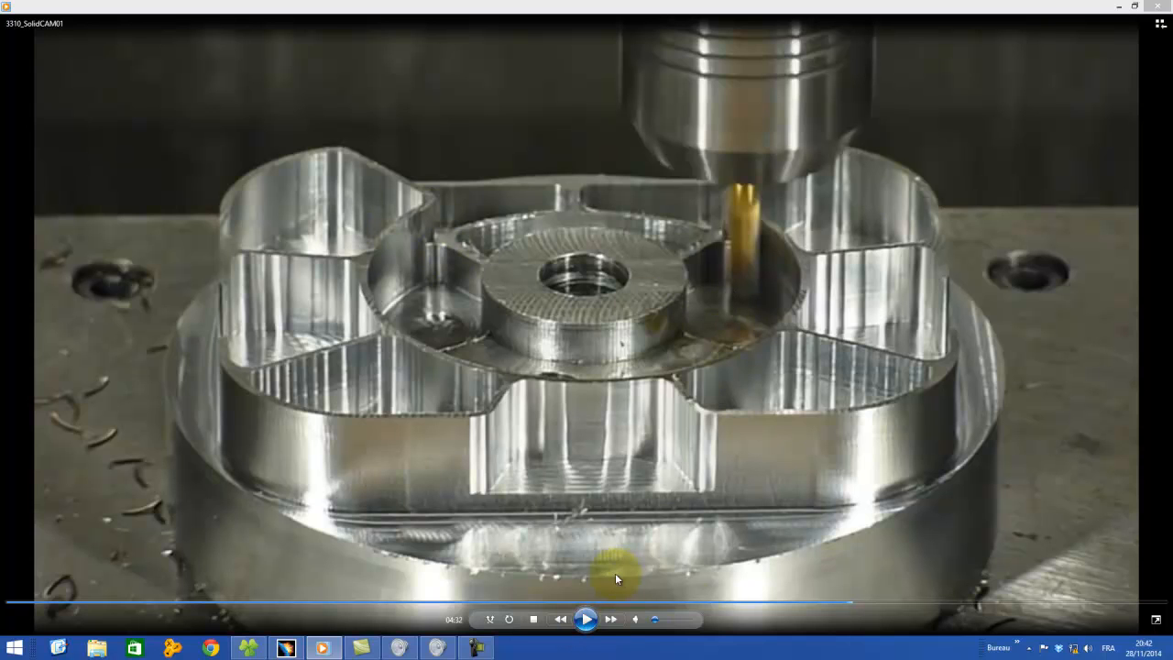
# Step: Resume the 3310_SolidCAM01 machining video, skip through the central pocket milling and pause it at 04:23
pyautogui.click(586, 620)
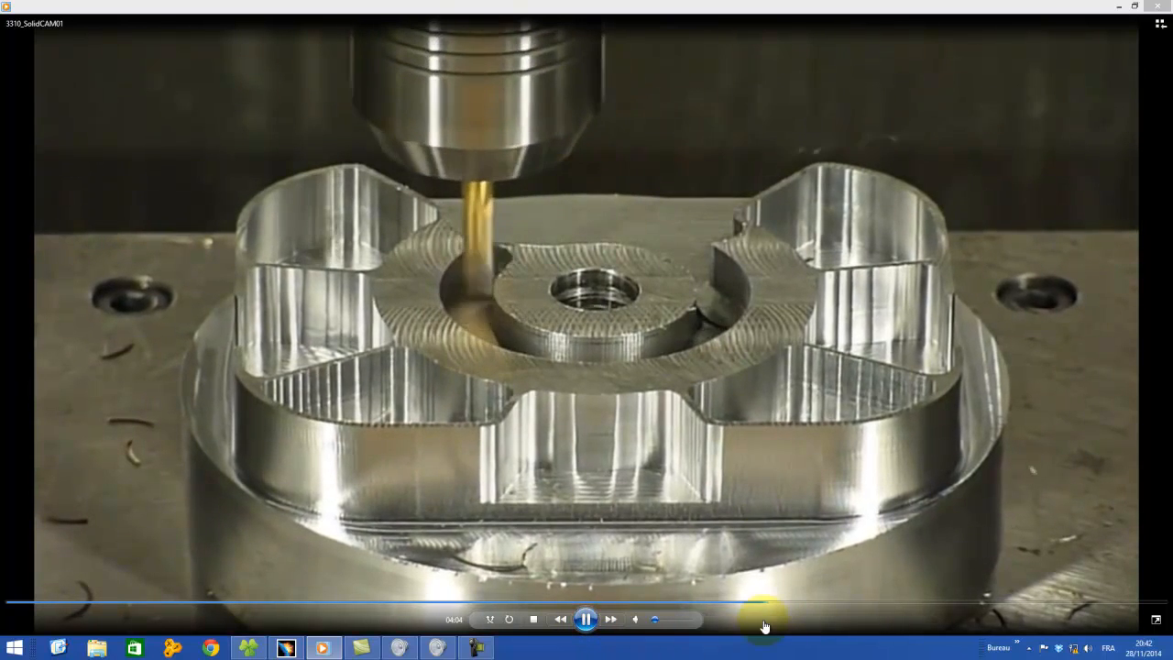
pyautogui.click(805, 602)
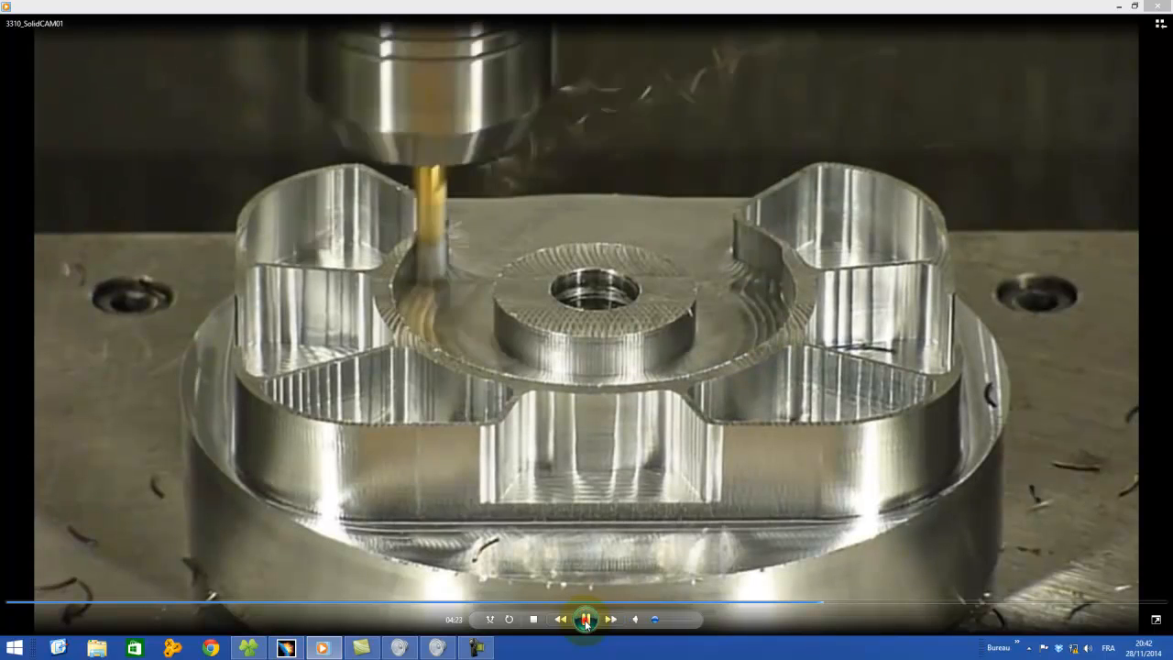
pyautogui.click(586, 621)
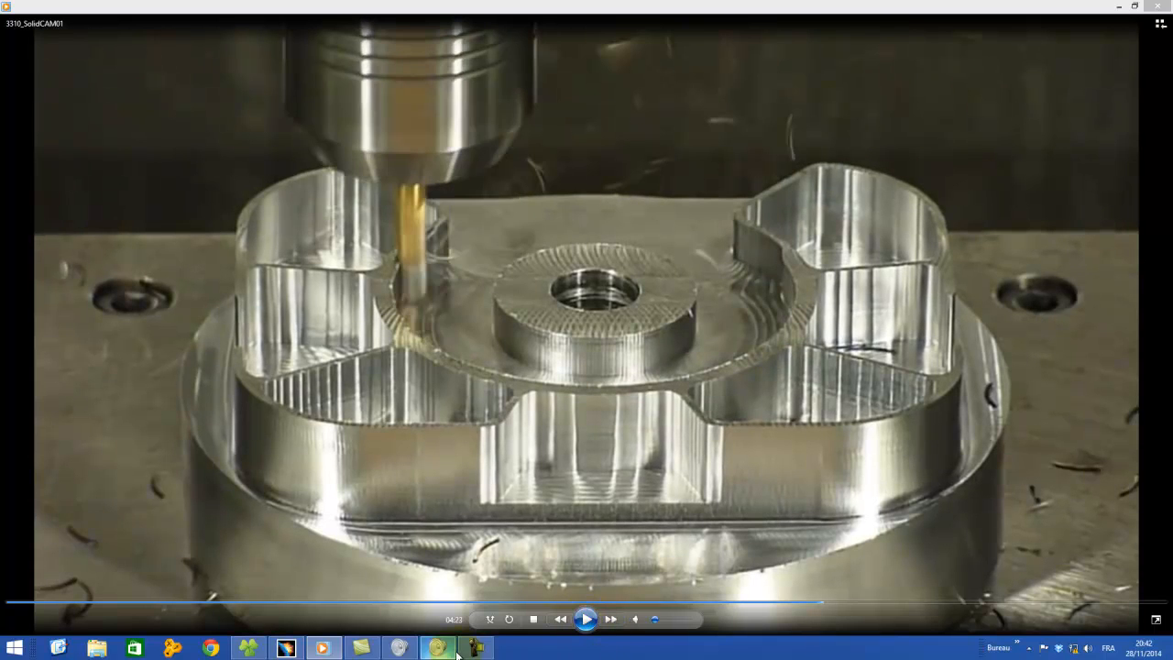
# Step: Switch back to CATIA, display the Usinage de poche.9 tool path and cancel the open edit of the operation
pyautogui.click(289, 649)
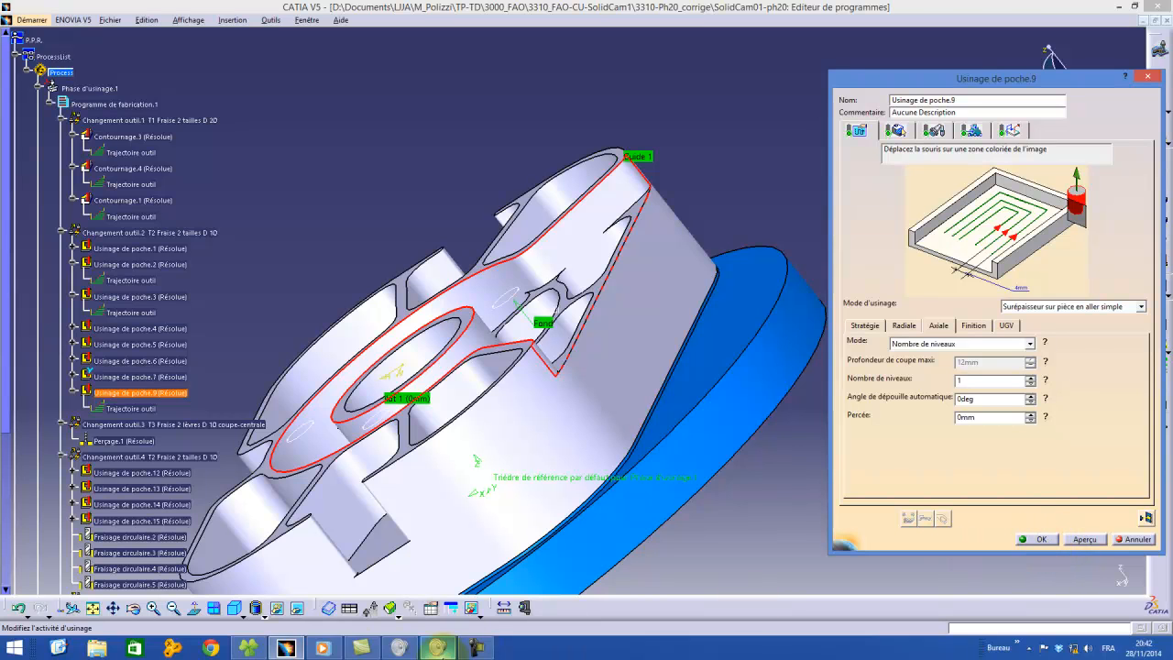
pyautogui.moveTo(324, 650)
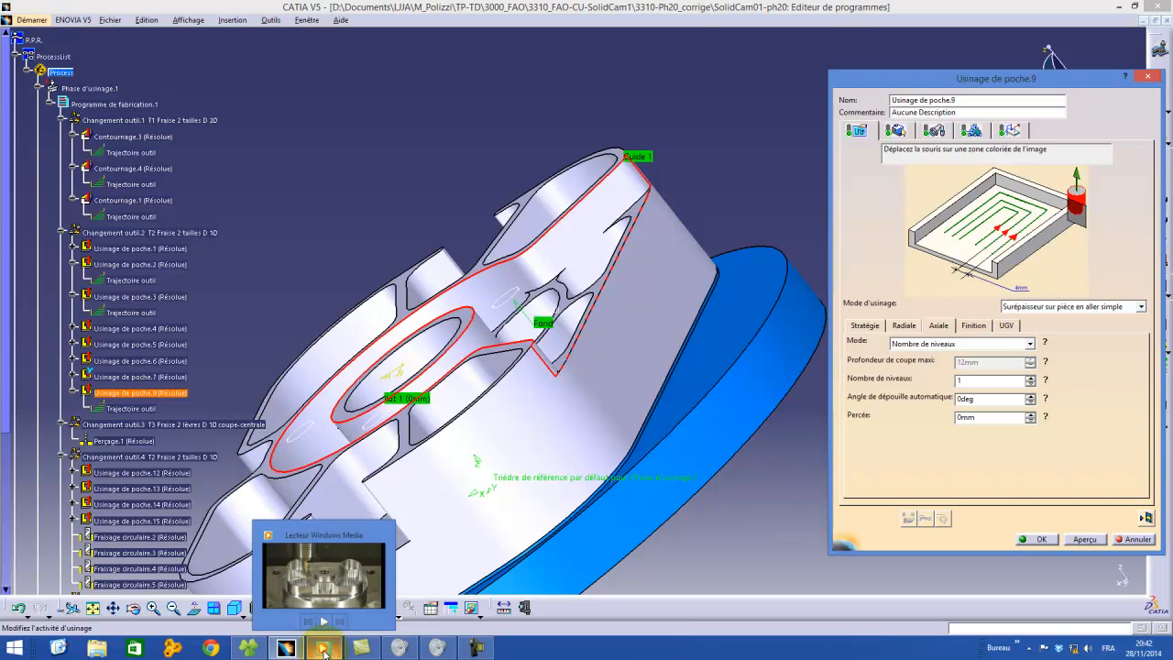
pyautogui.click(1057, 540)
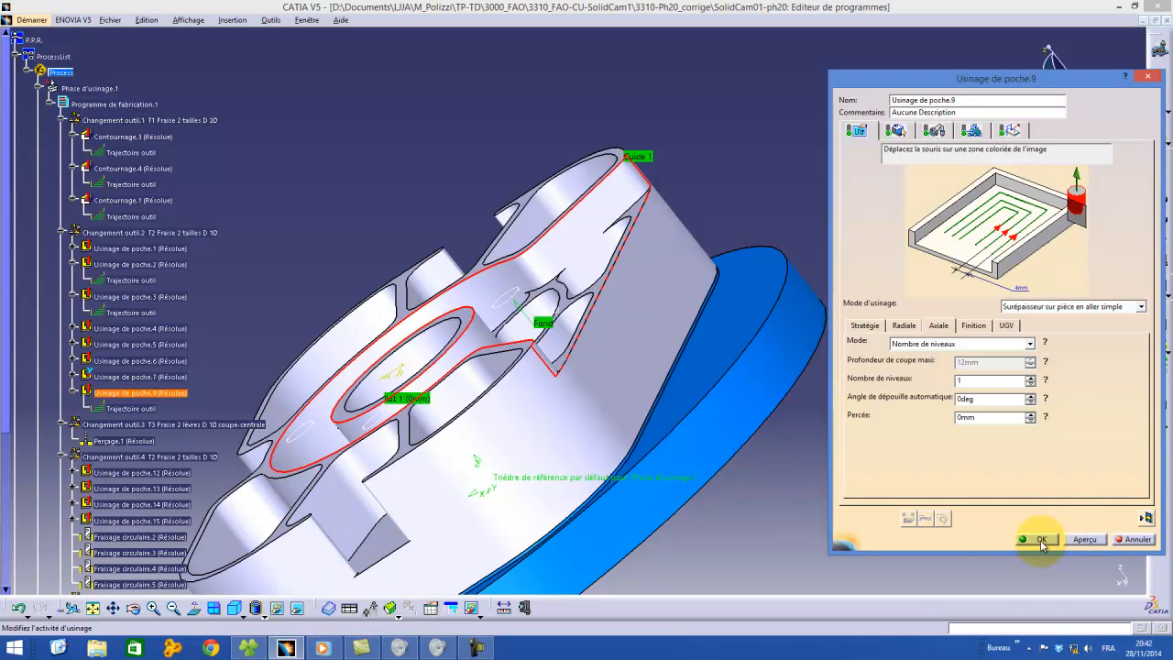
pyautogui.click(1146, 518)
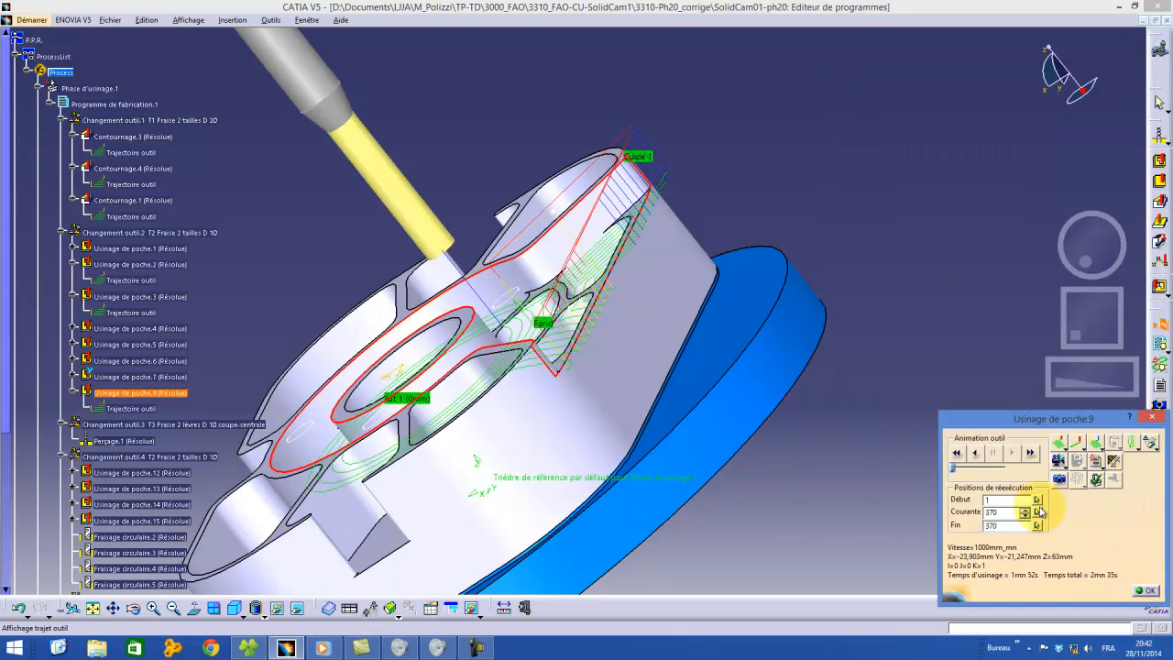
pyautogui.click(1146, 588)
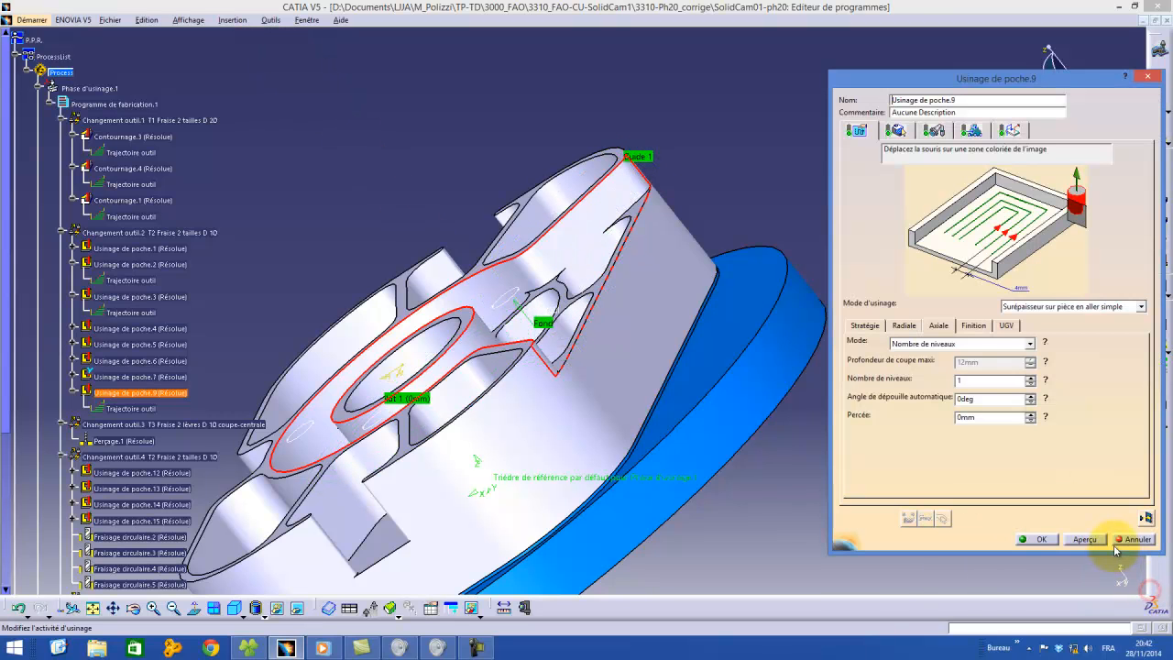
pyautogui.click(1128, 543)
# Step: Reopen Usinage de poche.9 and run its material removal video simulation to the end
pyautogui.doubleClick(117, 393)
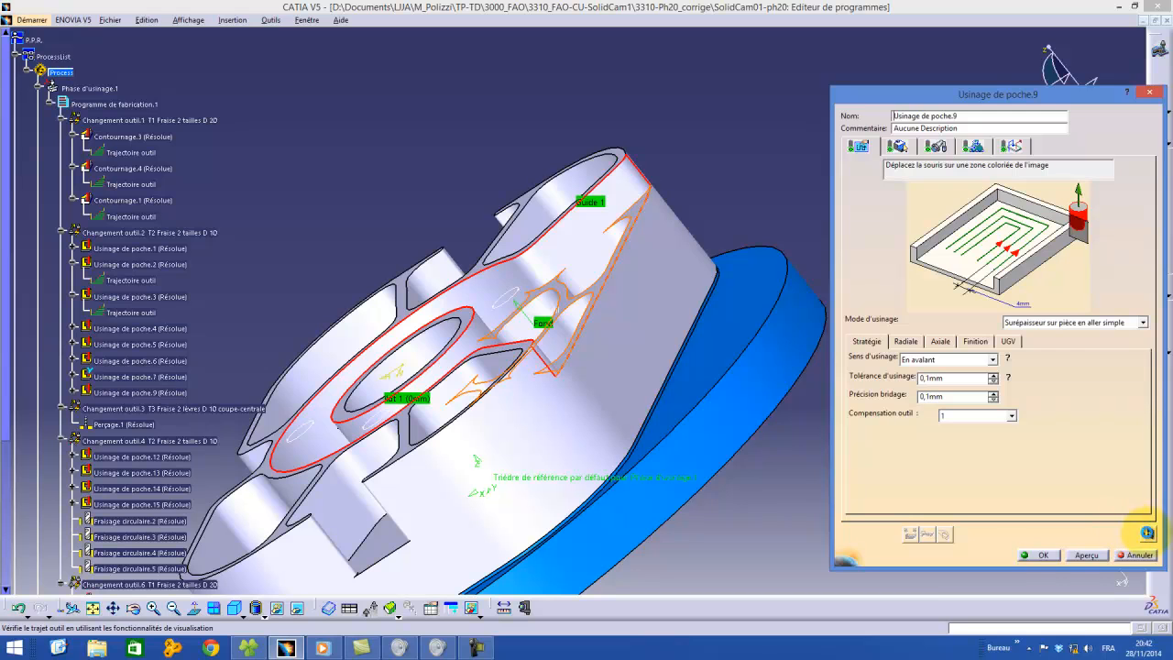
pyautogui.click(1146, 532)
pyautogui.click(1059, 461)
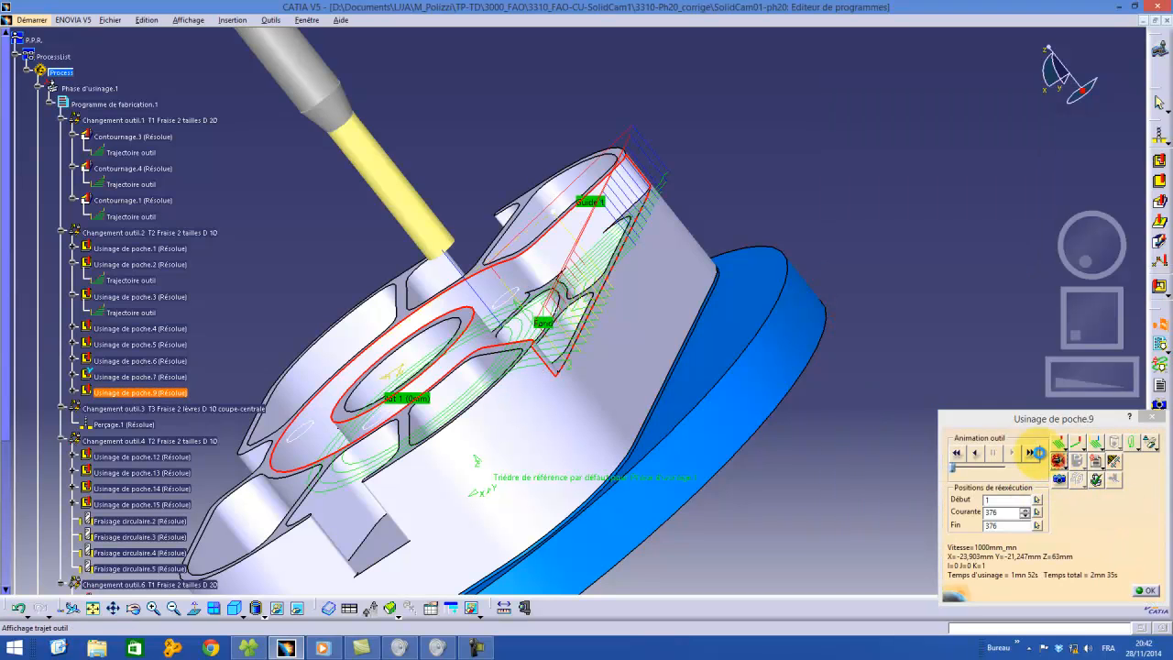
pyautogui.moveTo(1089, 231); pyautogui.dragTo(1109, 249)
pyautogui.click(1012, 452)
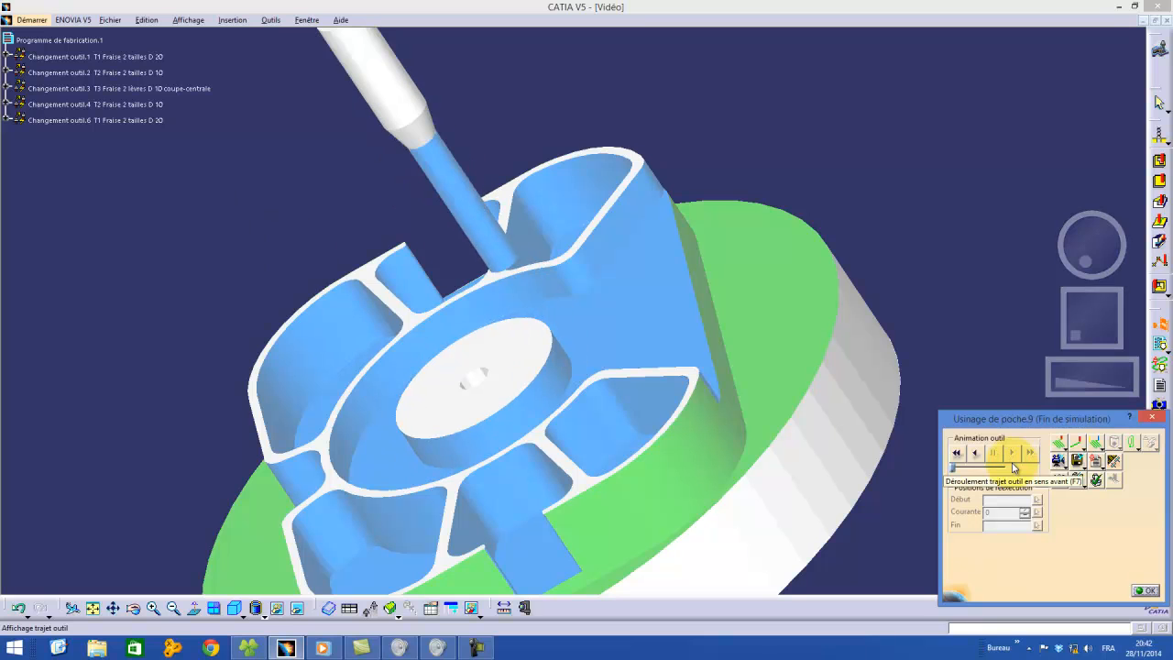
# Step: Save the video simulation result with Usinage de poche.9 and accept the operation
pyautogui.click(1079, 462)
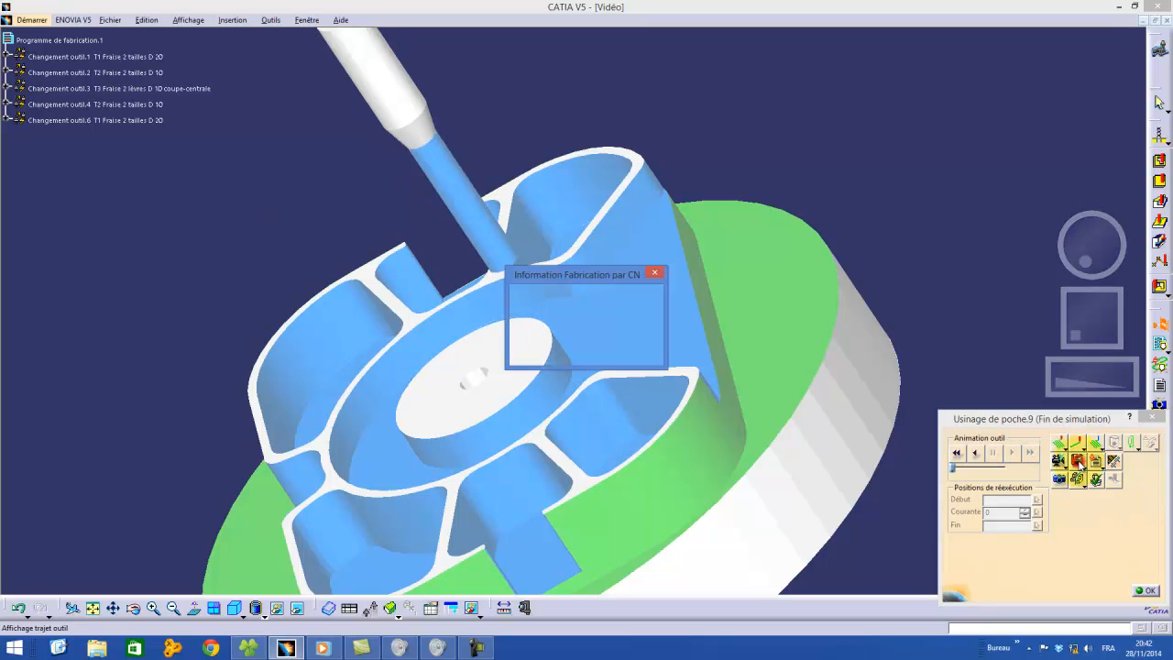
pyautogui.click(622, 349)
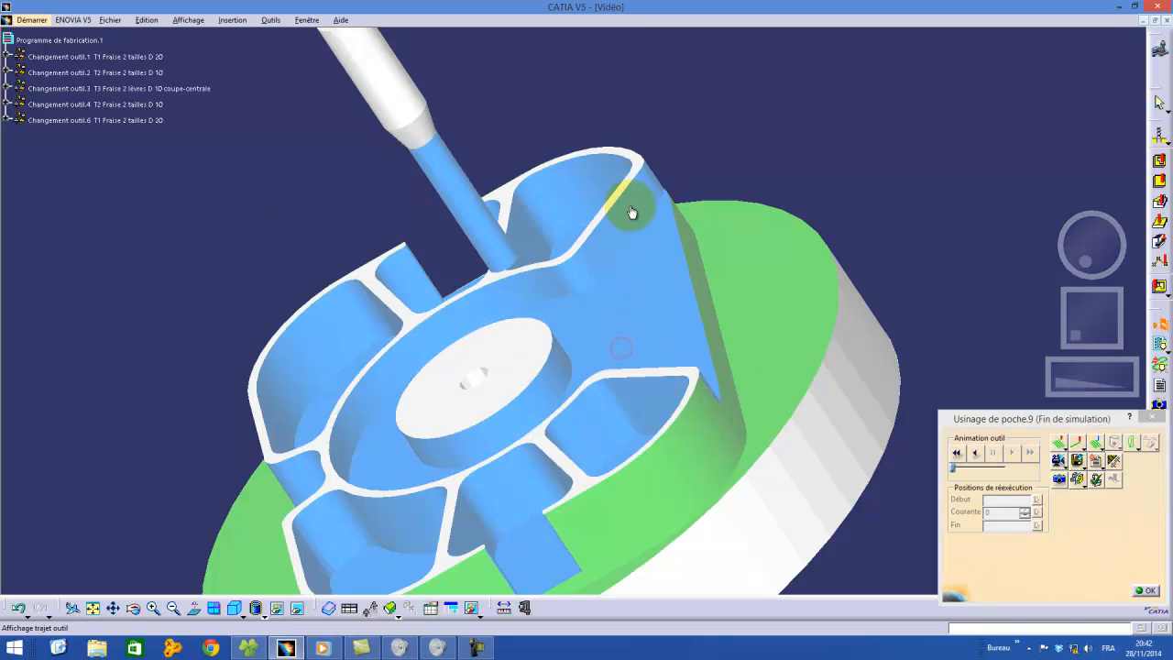
pyautogui.click(1148, 591)
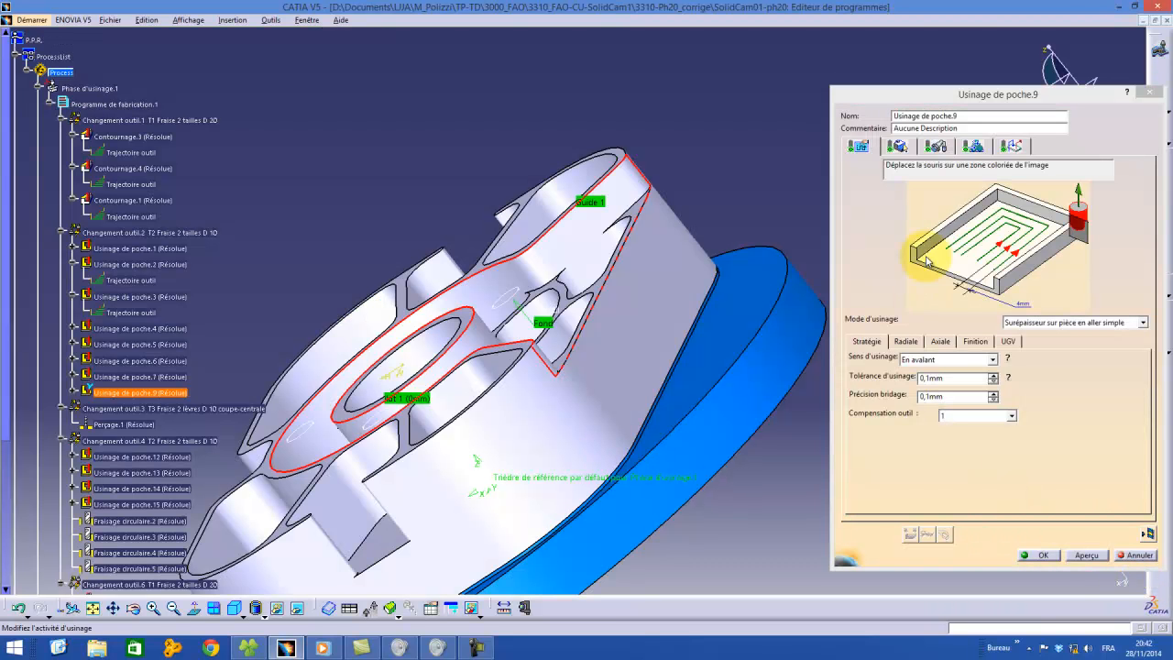
pyautogui.click(1039, 554)
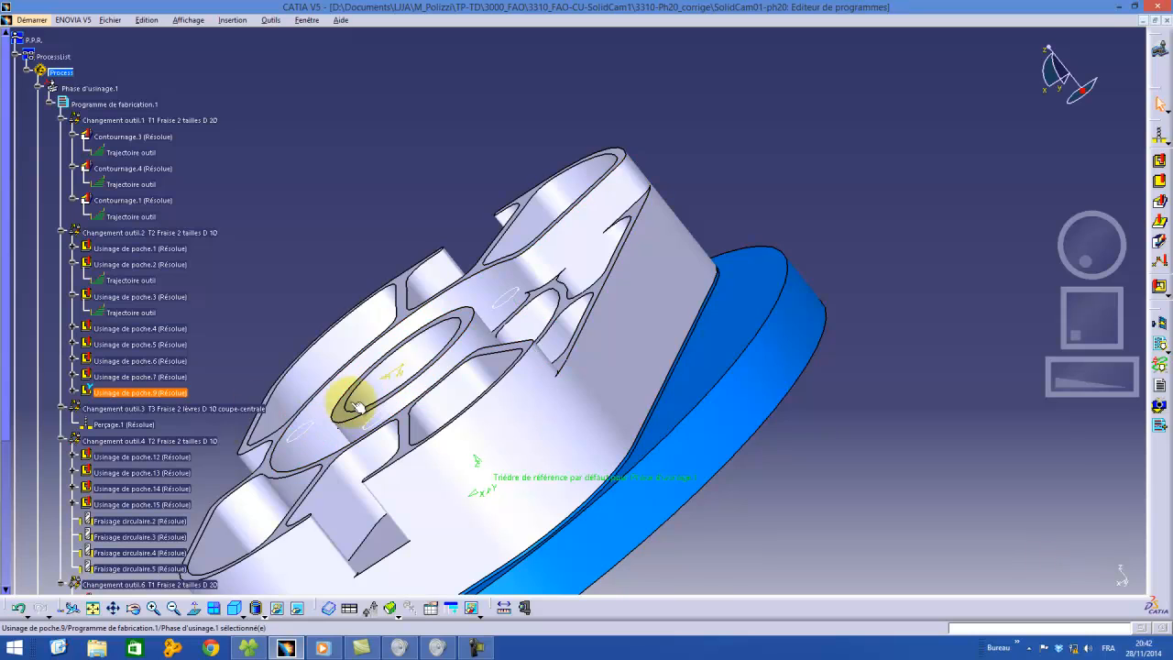
# Step: Examine the part's pockets and the four sketched circles around the central boss from several angles
pyautogui.moveTo(1065, 260); pyautogui.dragTo(1141, 279, button='middle')
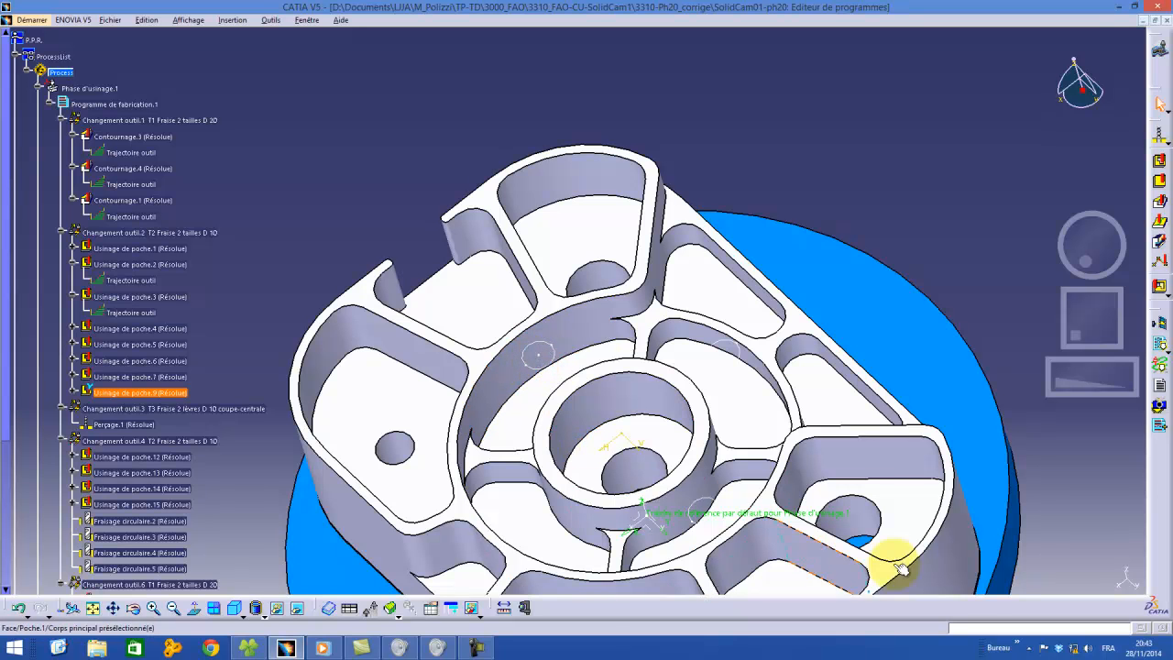
pyautogui.moveTo(1084, 255)
pyautogui.mouseDown()
pyautogui.moveTo(1093, 262)
pyautogui.moveTo(1088, 230)
pyautogui.moveTo(1089, 243)
pyautogui.mouseUp()
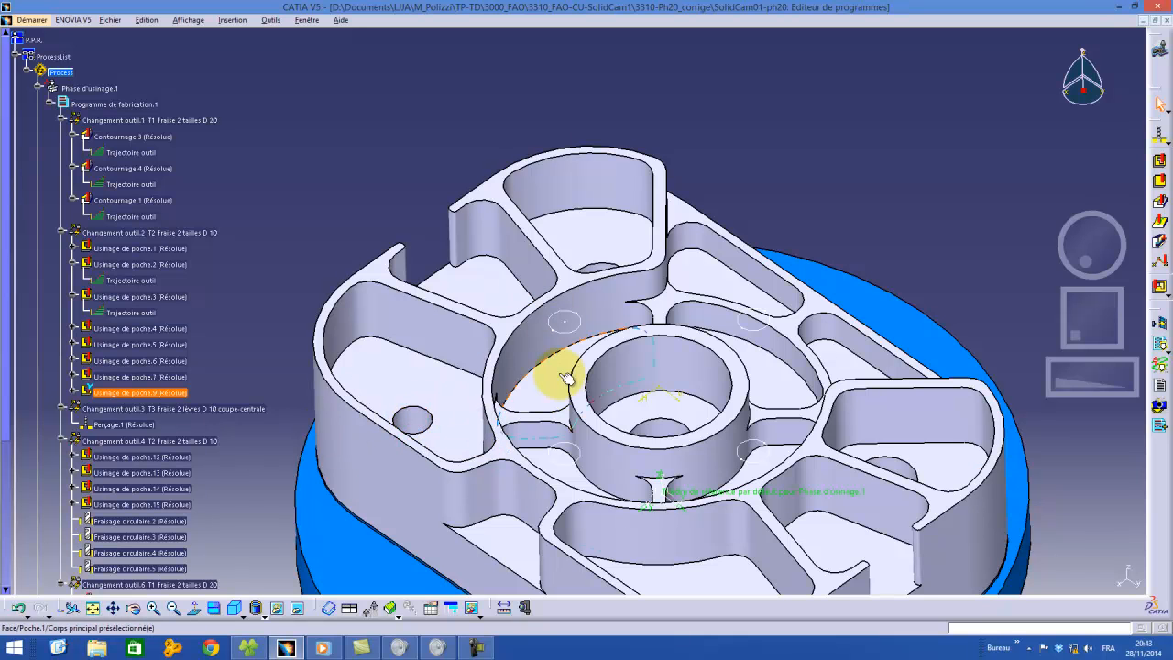
pyautogui.click(586, 486)
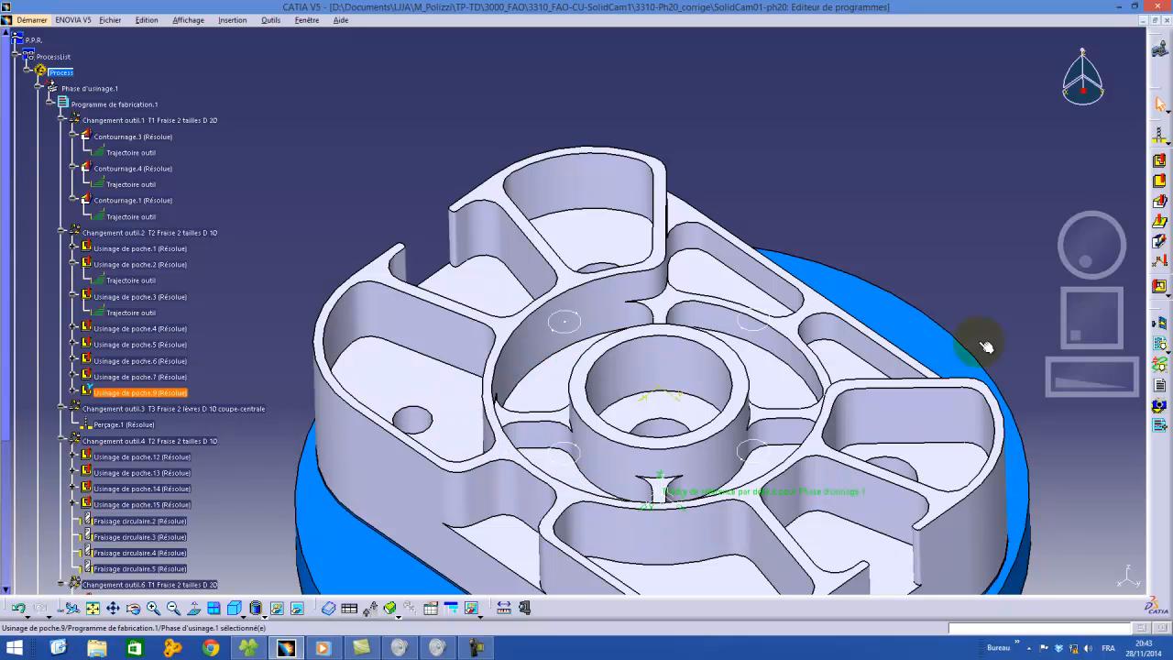
pyautogui.moveTo(1074, 256)
pyautogui.mouseDown()
pyautogui.moveTo(1073, 309)
pyautogui.moveTo(1075, 257)
pyautogui.mouseUp()
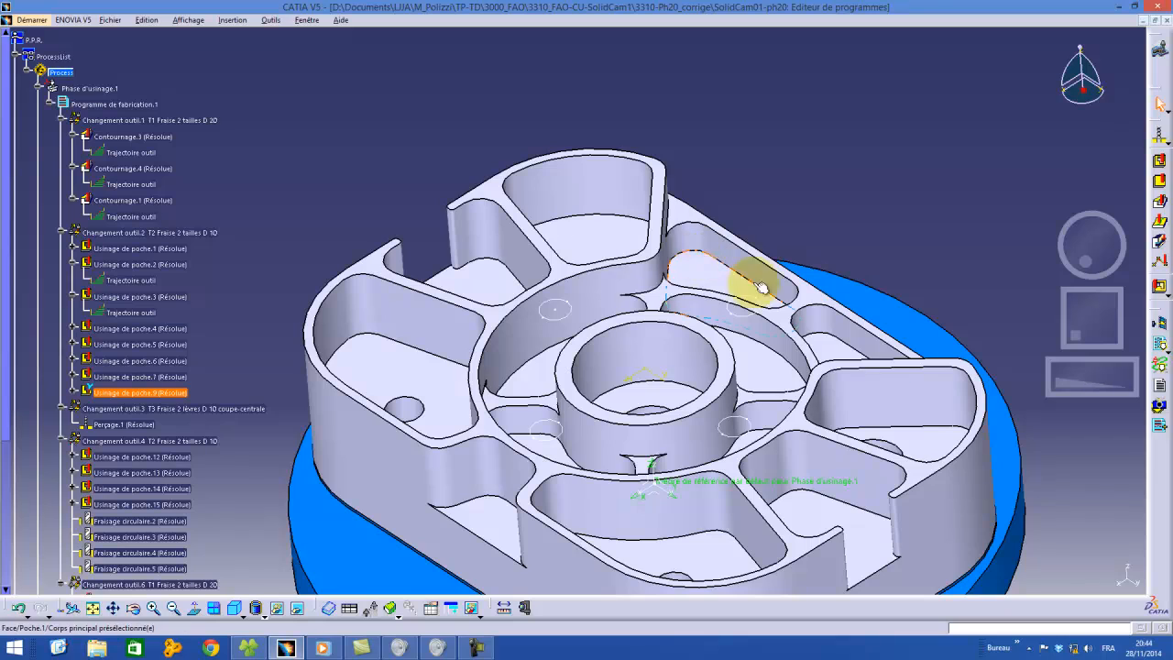
pyautogui.moveTo(1084, 249)
pyautogui.mouseDown()
pyautogui.moveTo(1082, 296)
pyautogui.moveTo(1079, 241)
pyautogui.mouseUp()
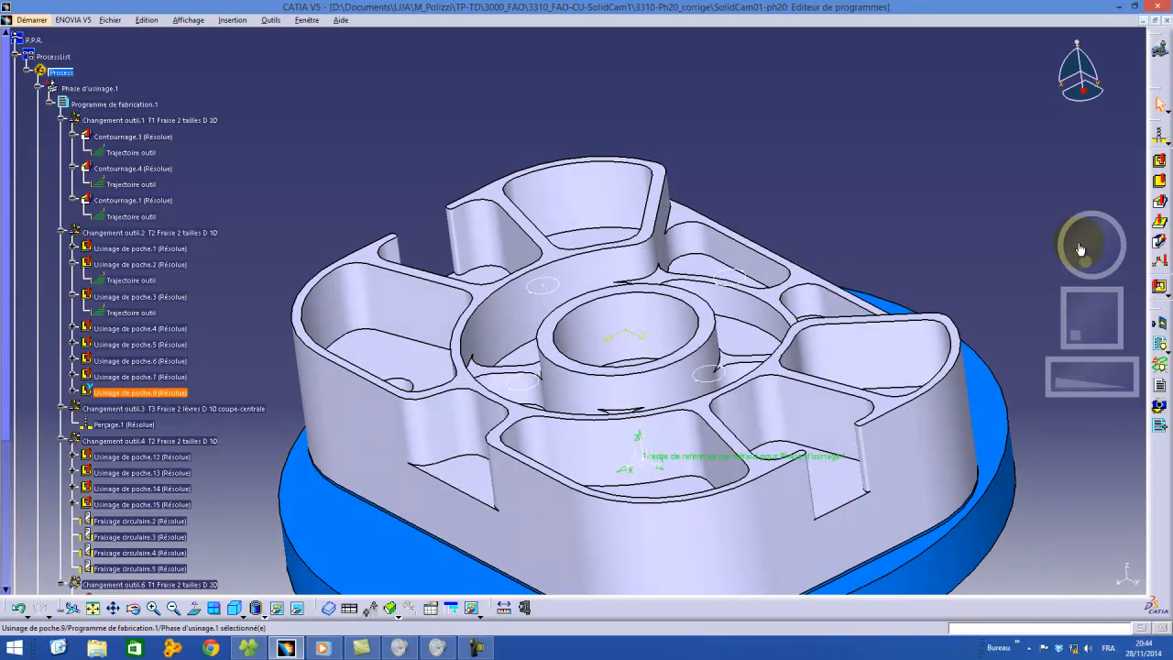
# Step: Open Esquisse.4 of the BRUT body in NCGeometry_solidcam01_18.40.10 for editing
pyautogui.click(28, 406)
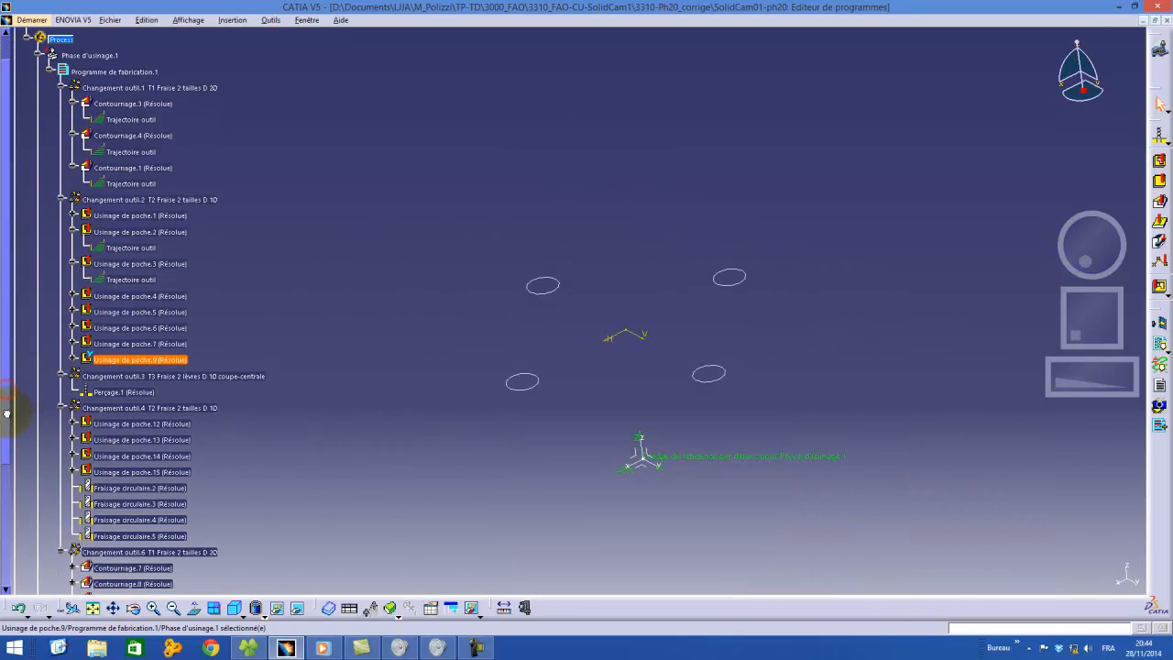
pyautogui.moveTo(10, 408); pyautogui.dragTo(22, 531)
pyautogui.scroll(-3, 146, 483)
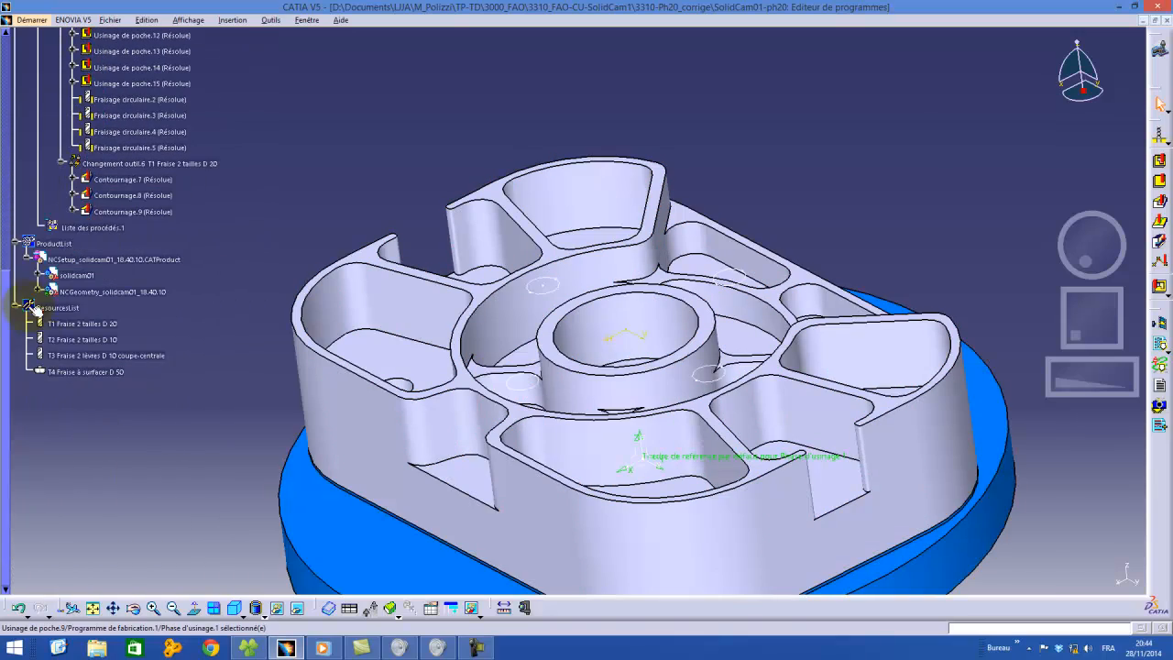
pyautogui.click(38, 292)
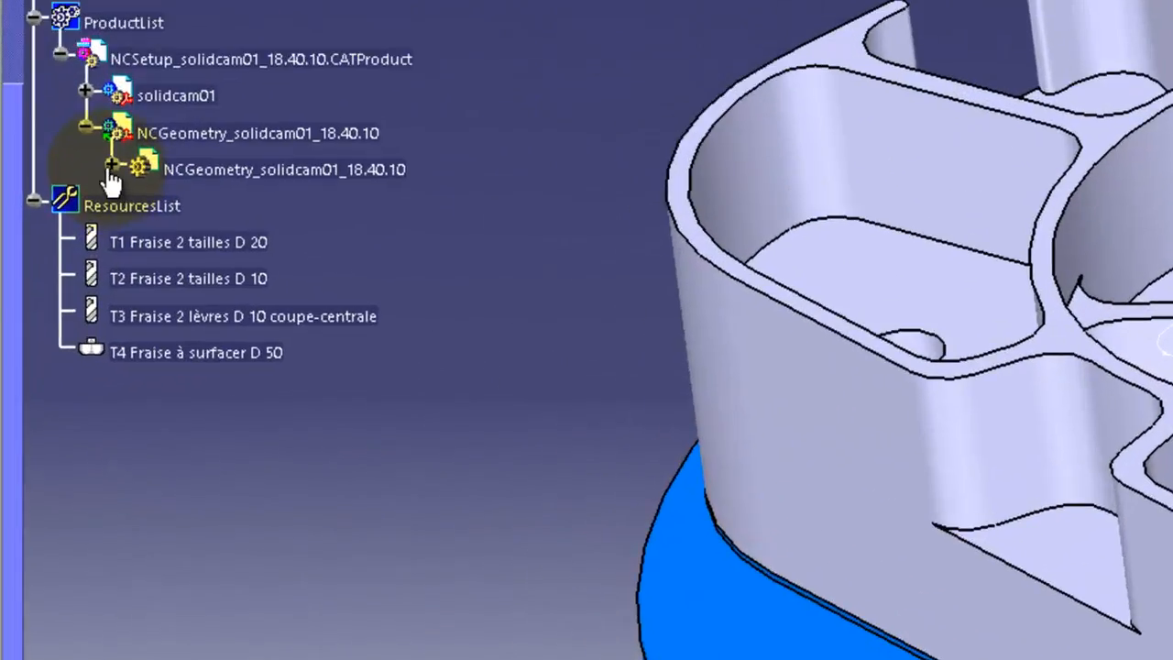
pyautogui.click(47, 306)
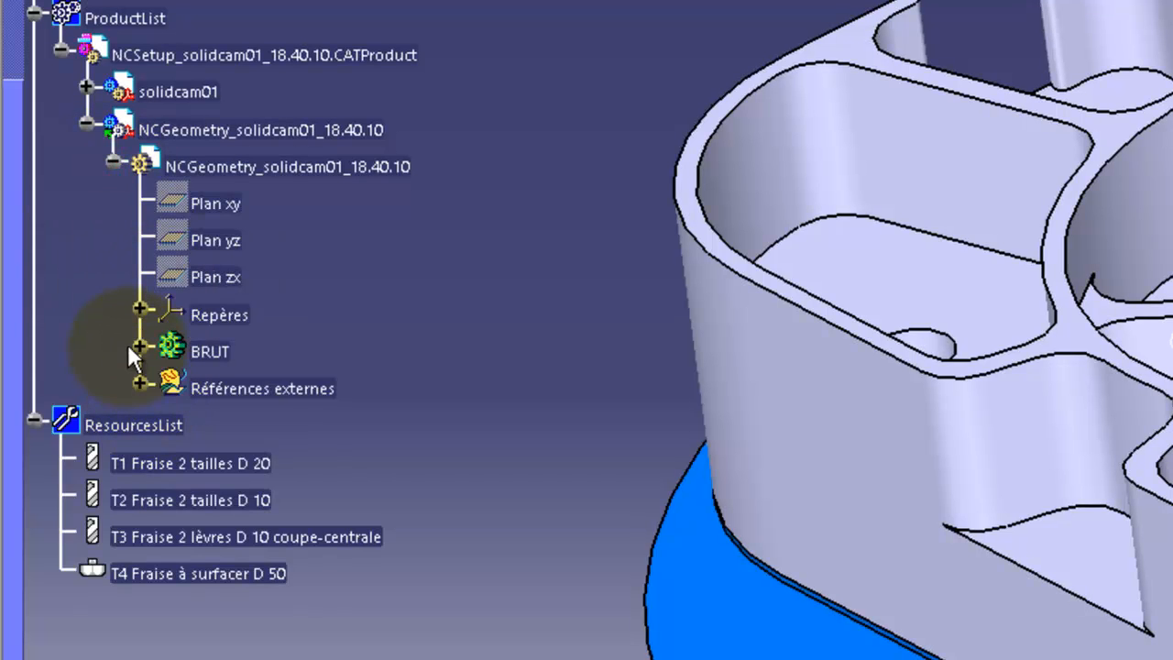
pyautogui.click(138, 345)
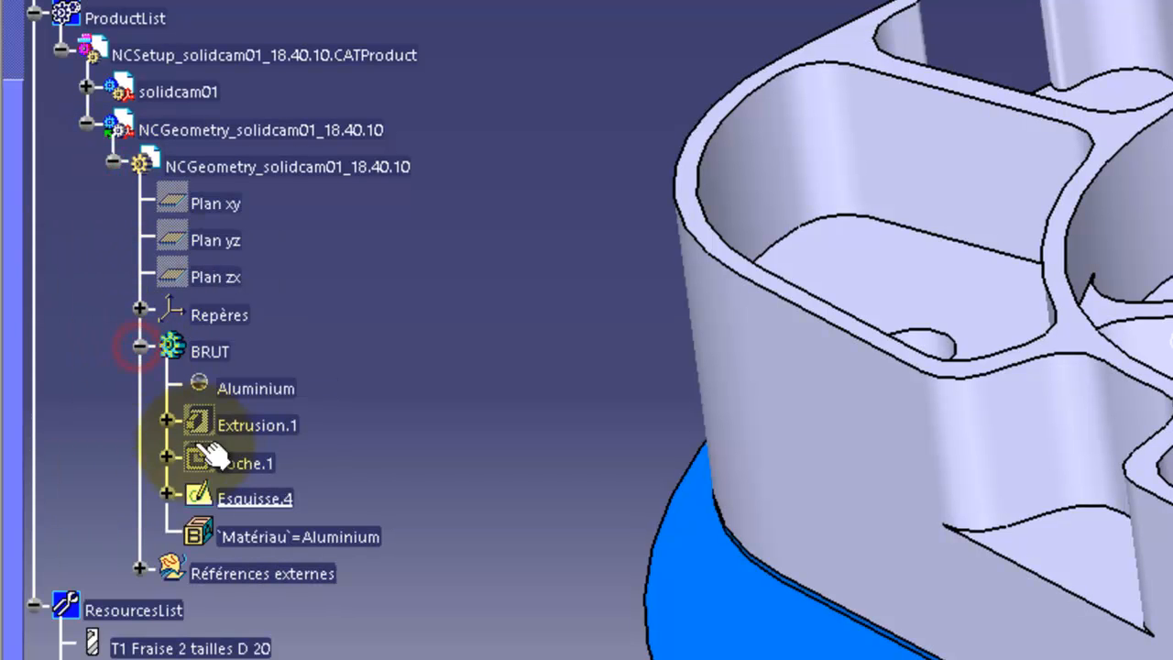
pyautogui.click(261, 497)
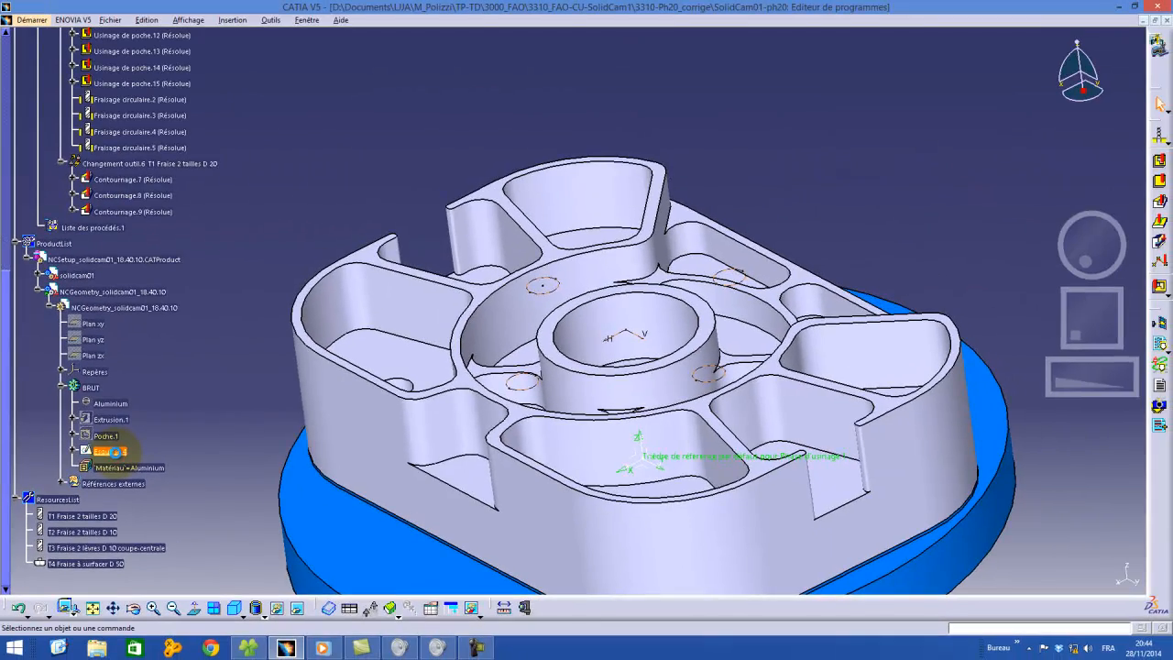
pyautogui.doubleClick(112, 451)
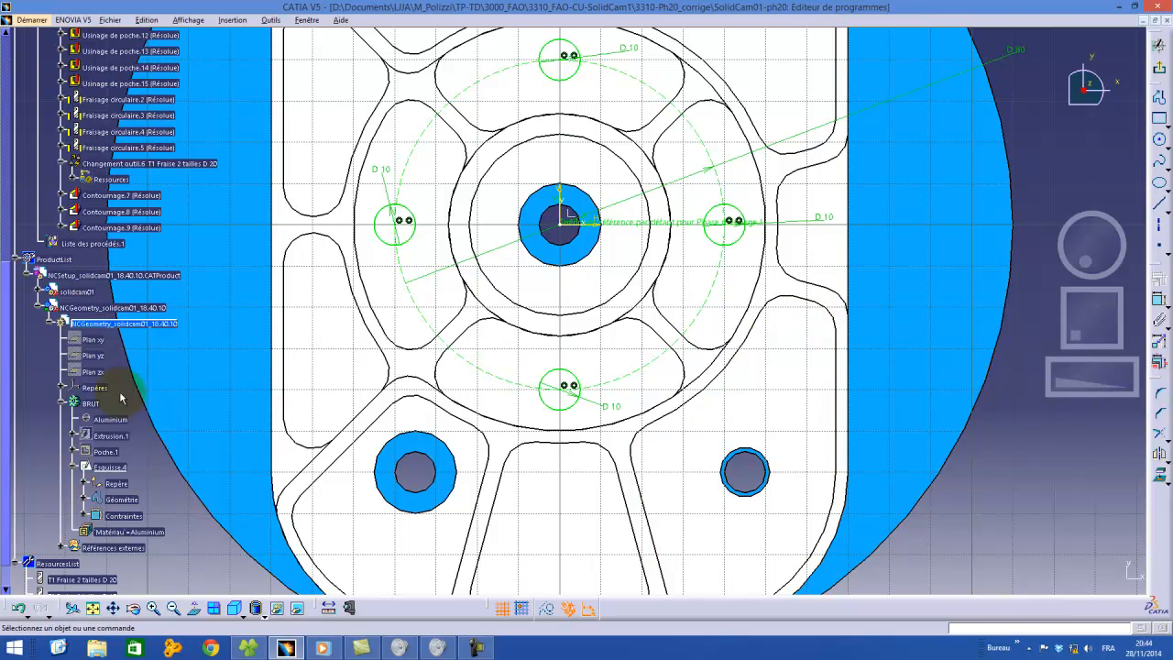
# Step: Hide the solidcam01 part so that only the Esquisse.4 geometry remains in view
pyautogui.click(35, 291)
pyautogui.click(51, 308)
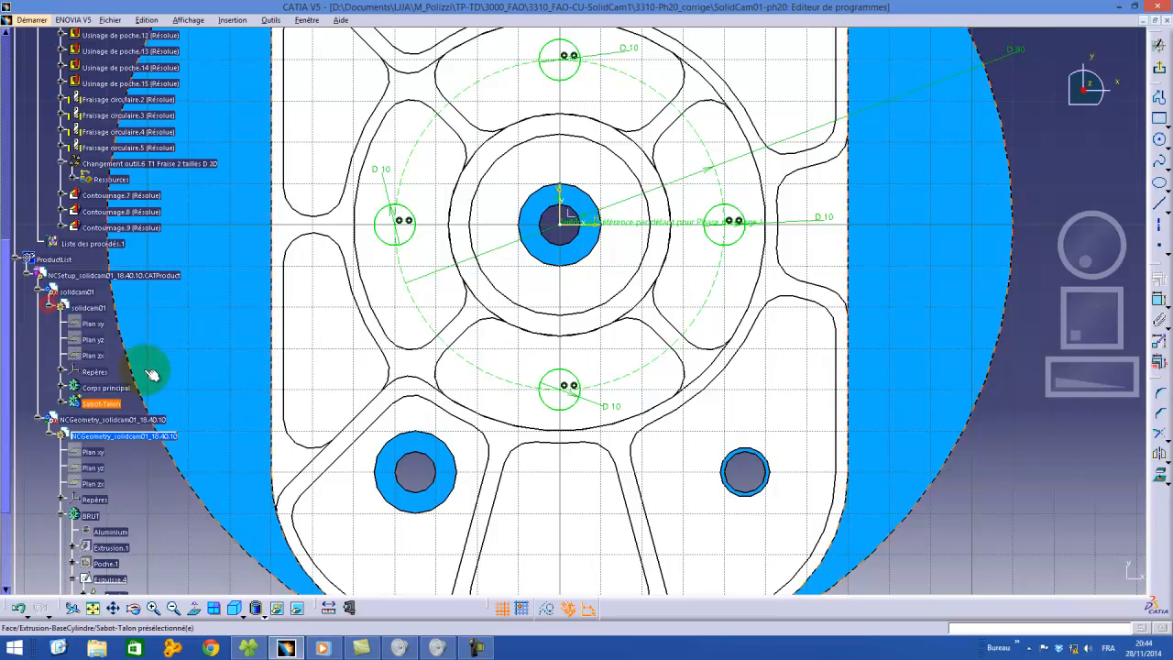
pyautogui.rightClick(102, 388)
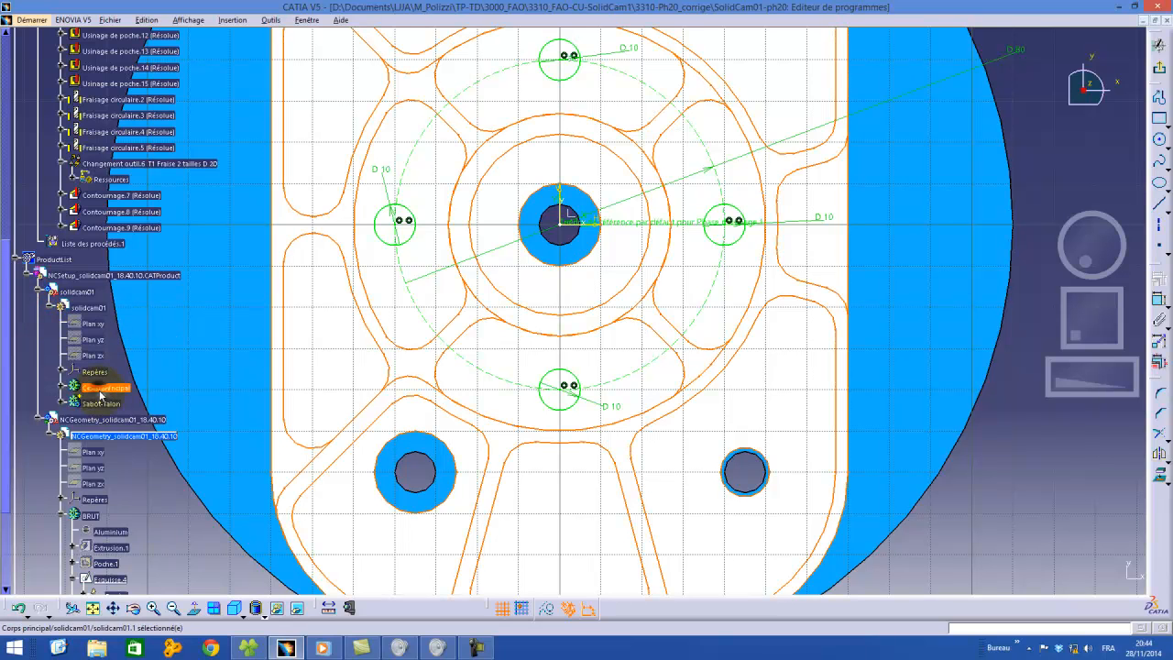
pyautogui.click(81, 308)
pyautogui.rightClick(81, 308)
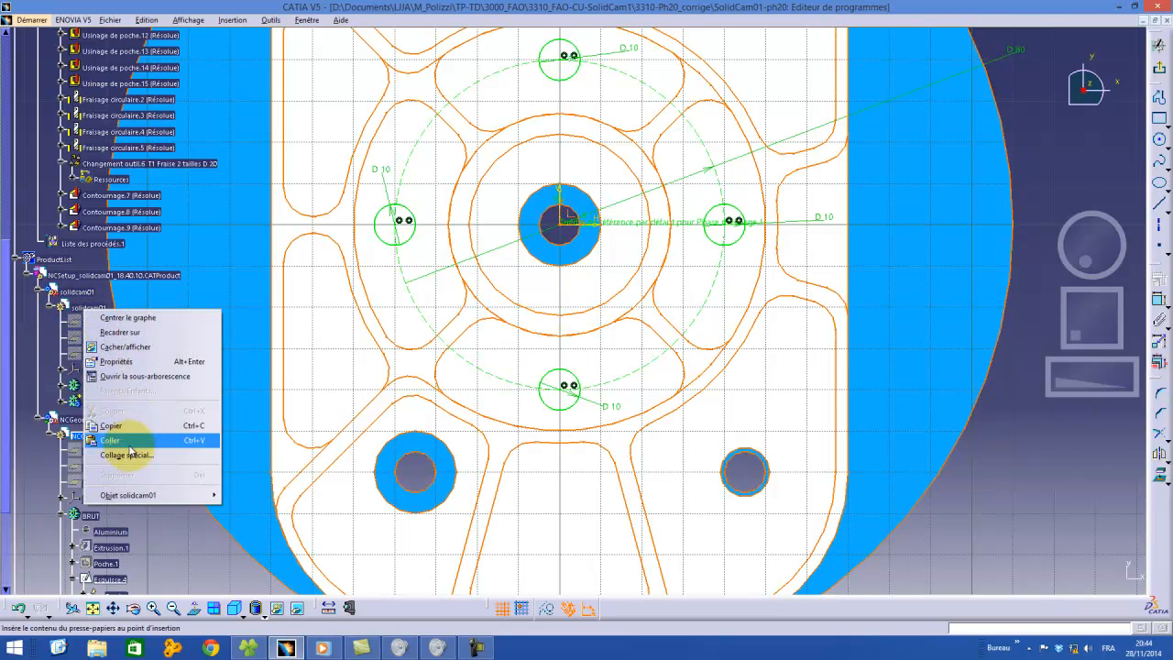
pyautogui.click(131, 347)
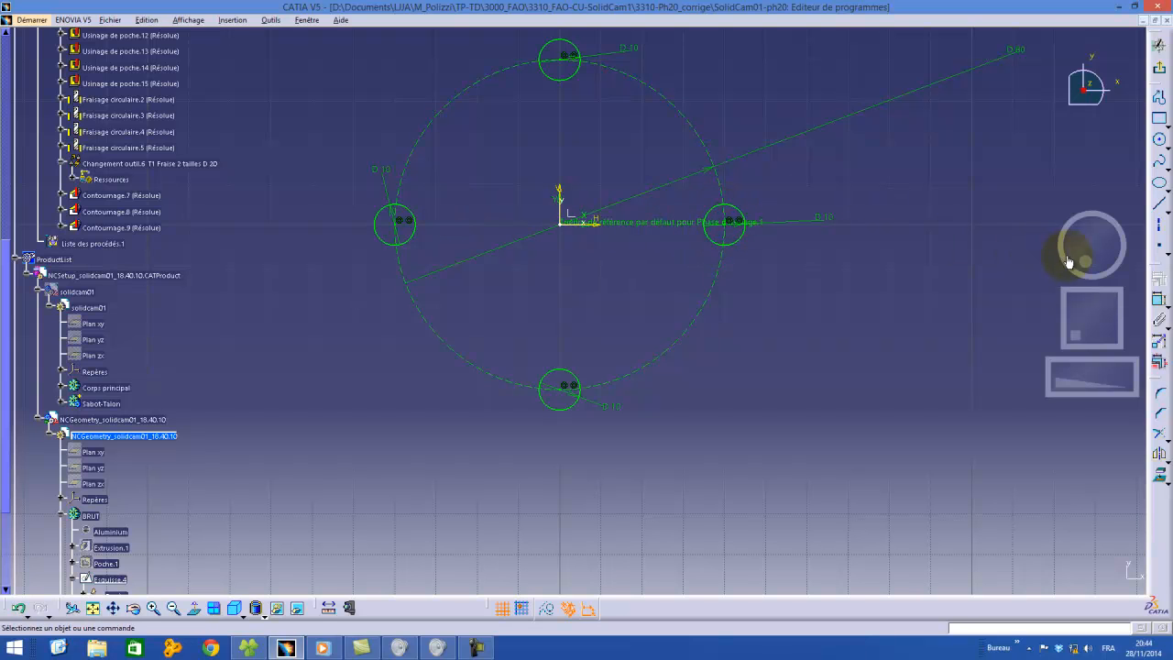
# Step: Sketch a small freehand circle in Esquisse.4, outside the D 80 construction circle and up to the left of it
pyautogui.moveTo(1086, 303); pyautogui.dragTo(1084, 321)
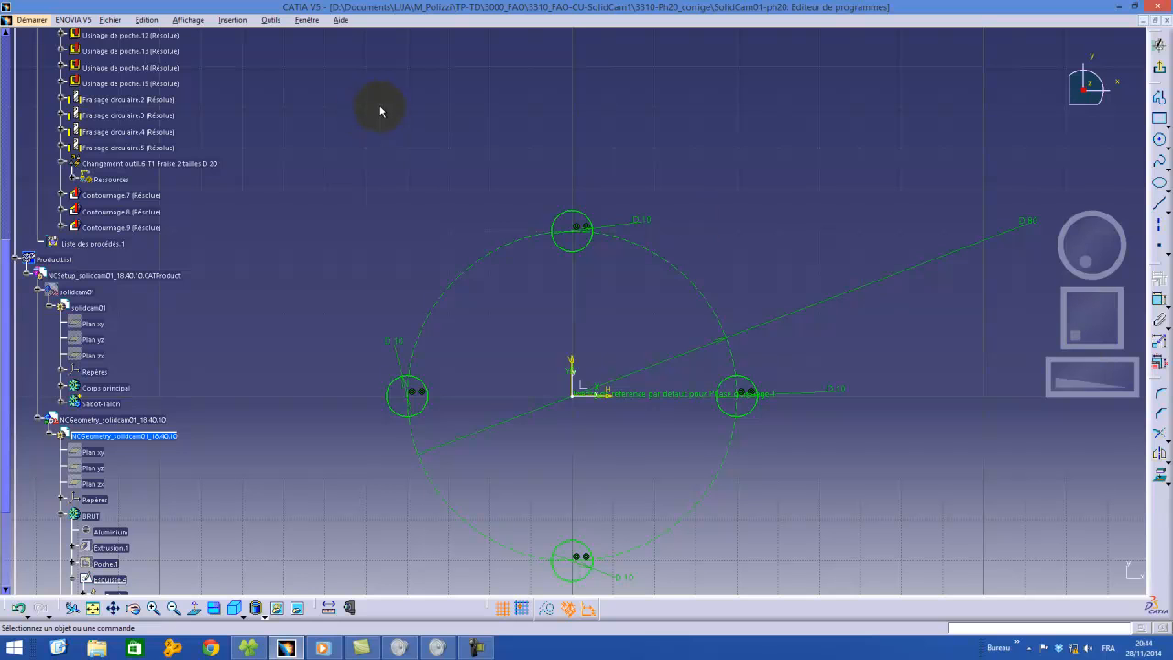
pyautogui.click(1160, 141)
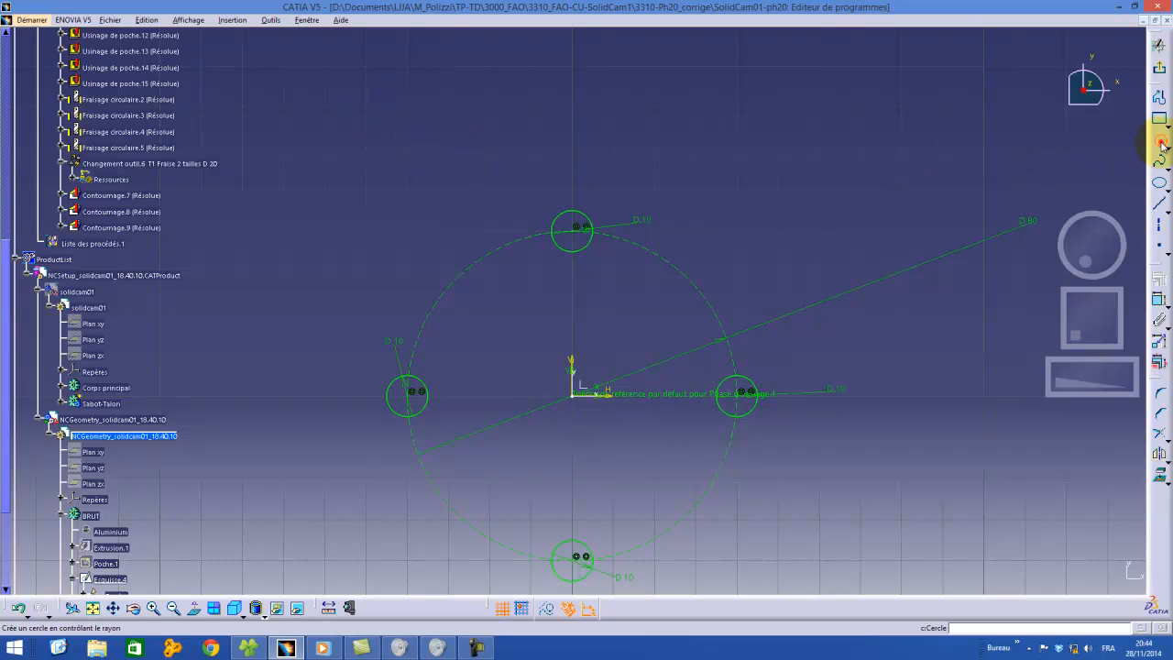
pyautogui.click(431, 144)
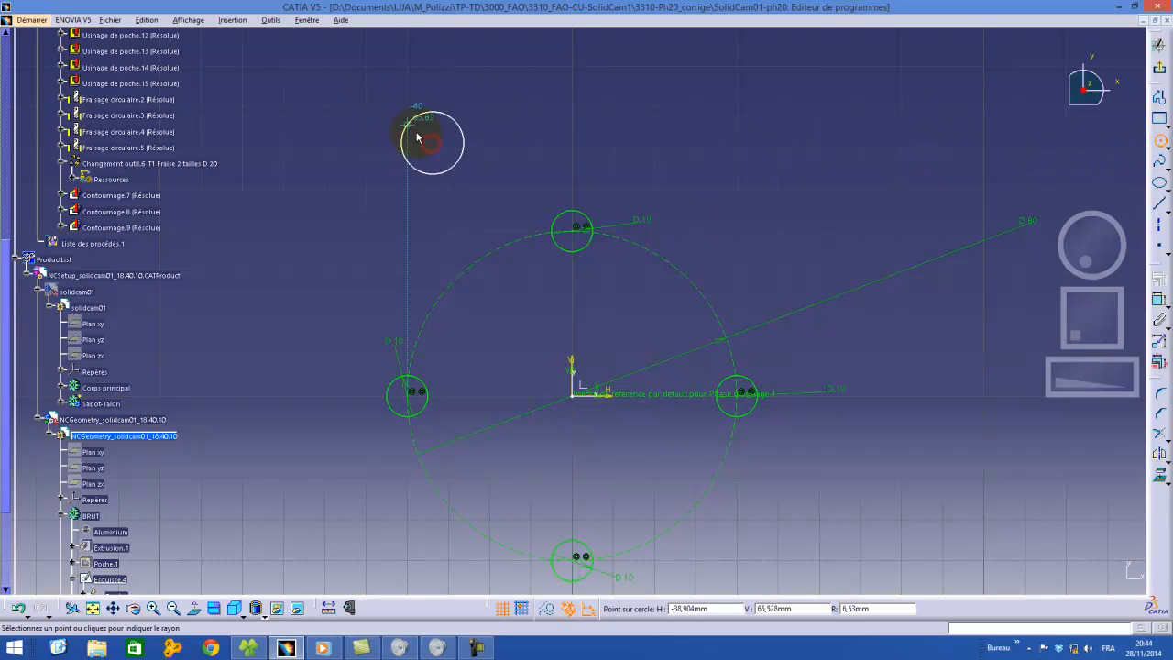
pyautogui.click(444, 134)
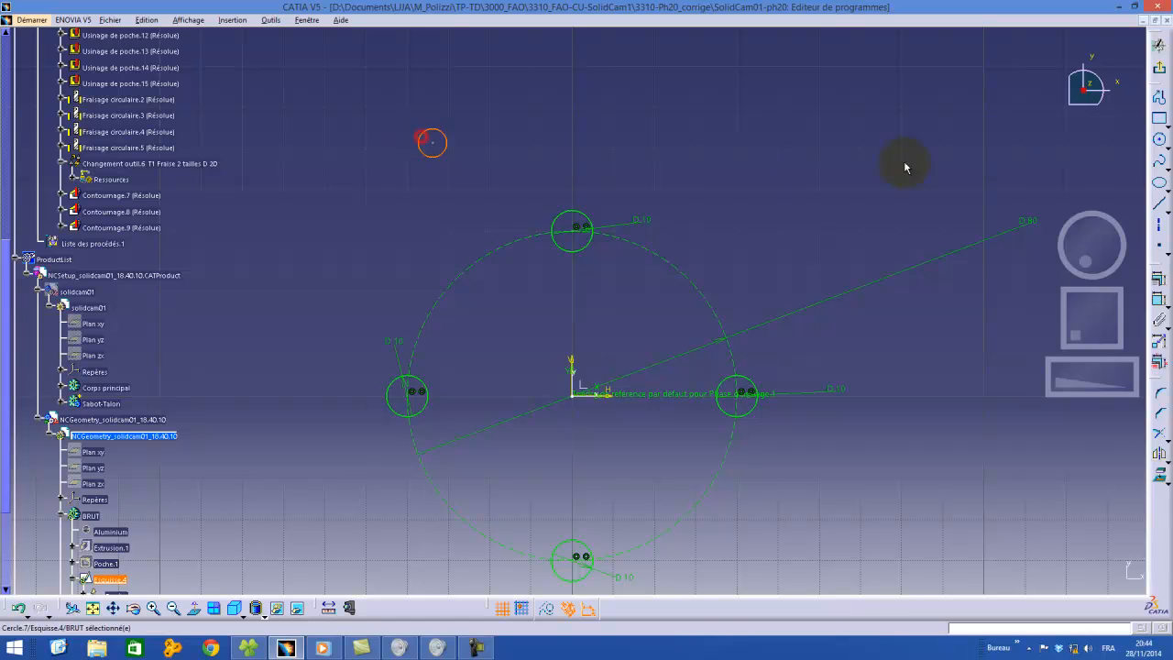
# Step: Sketch a second freehand circle, radius about 5 mm, outside the D 80 construction circle and up to the right of it
pyautogui.click(1159, 142)
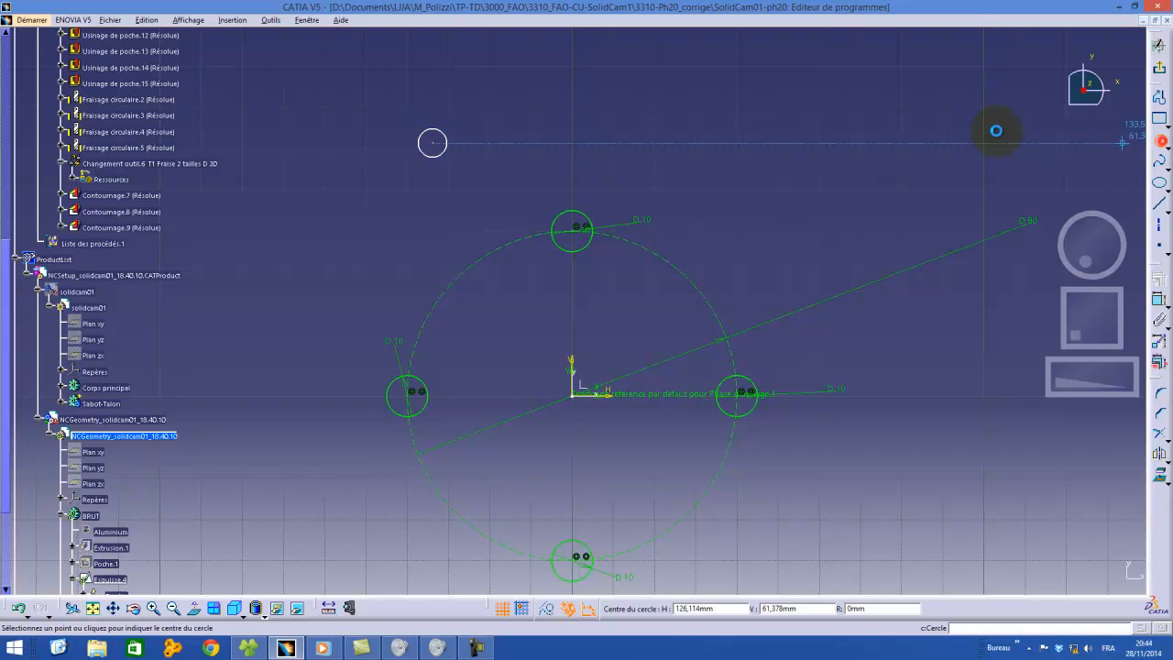
pyautogui.click(706, 142)
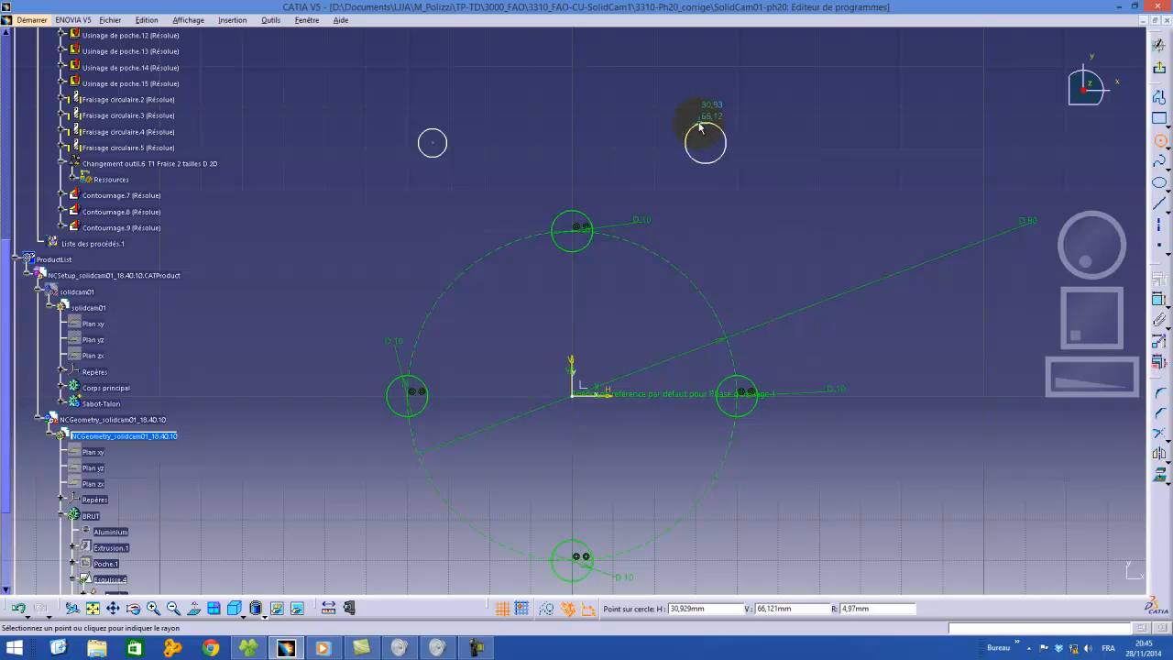
pyautogui.click(699, 129)
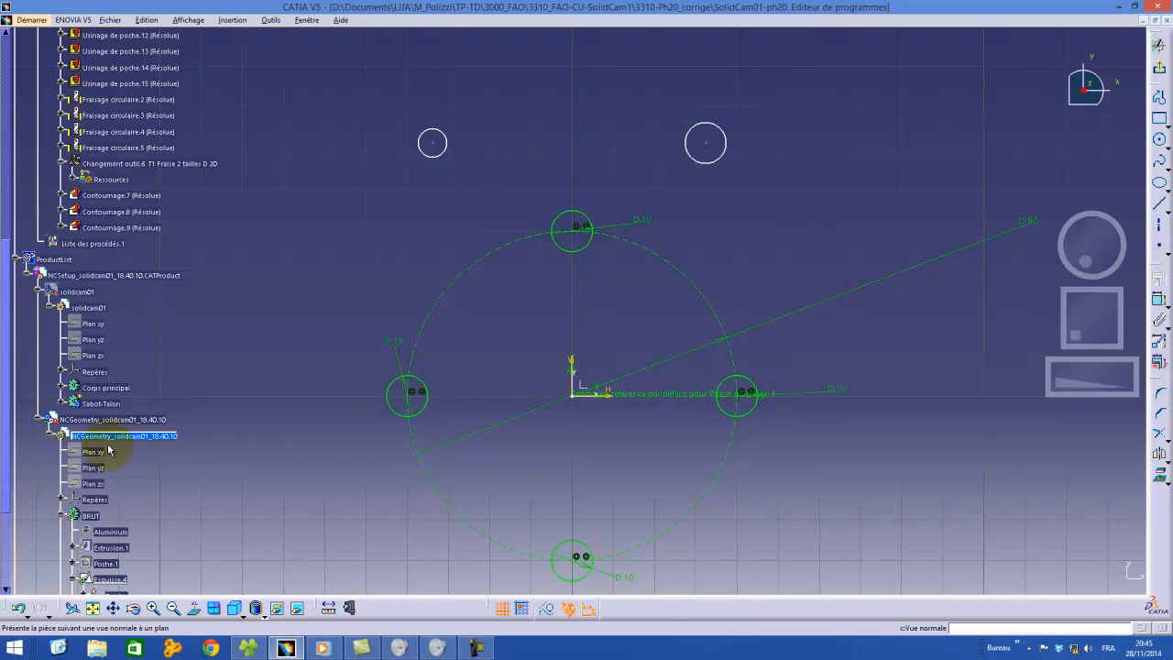
# Step: Show the solidcam01 part again and place the two new circles inside the two side pockets left of the central boss
pyautogui.rightClick(87, 292)
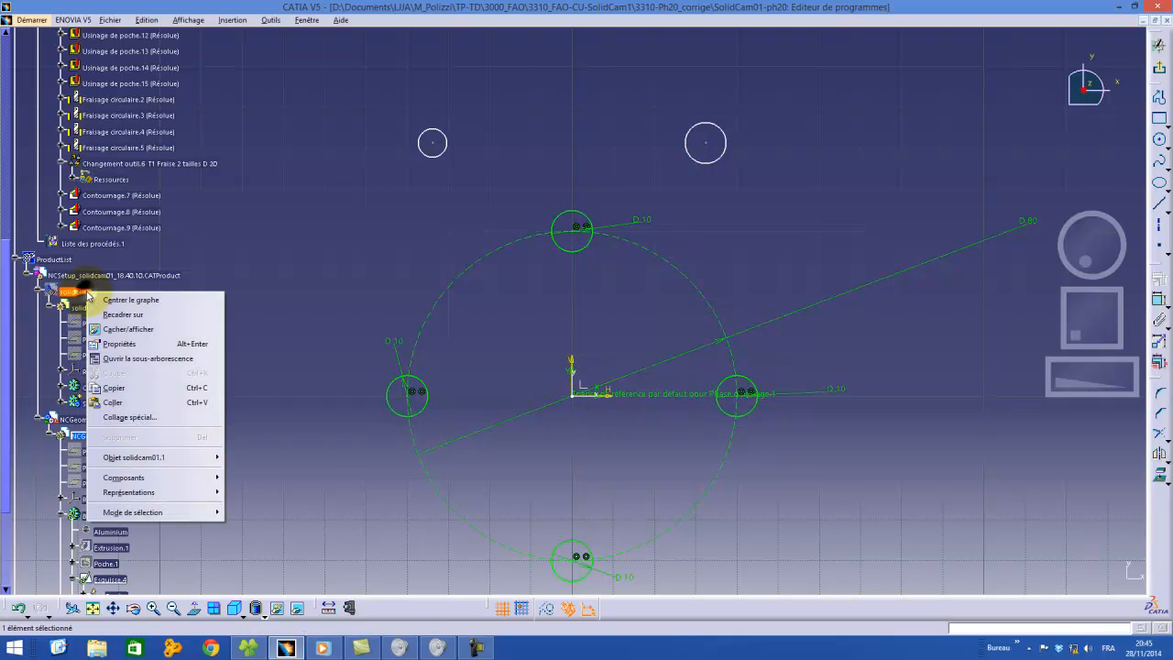
pyautogui.click(129, 330)
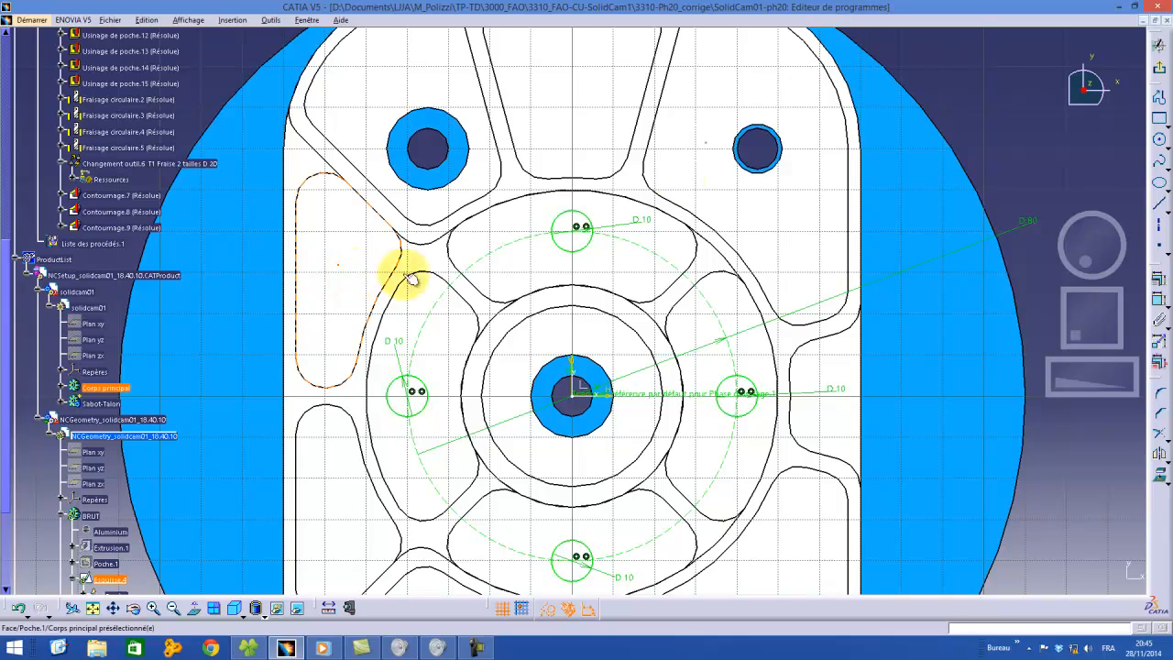
pyautogui.moveTo(1103, 259); pyautogui.dragTo(1082, 244, button='middle')
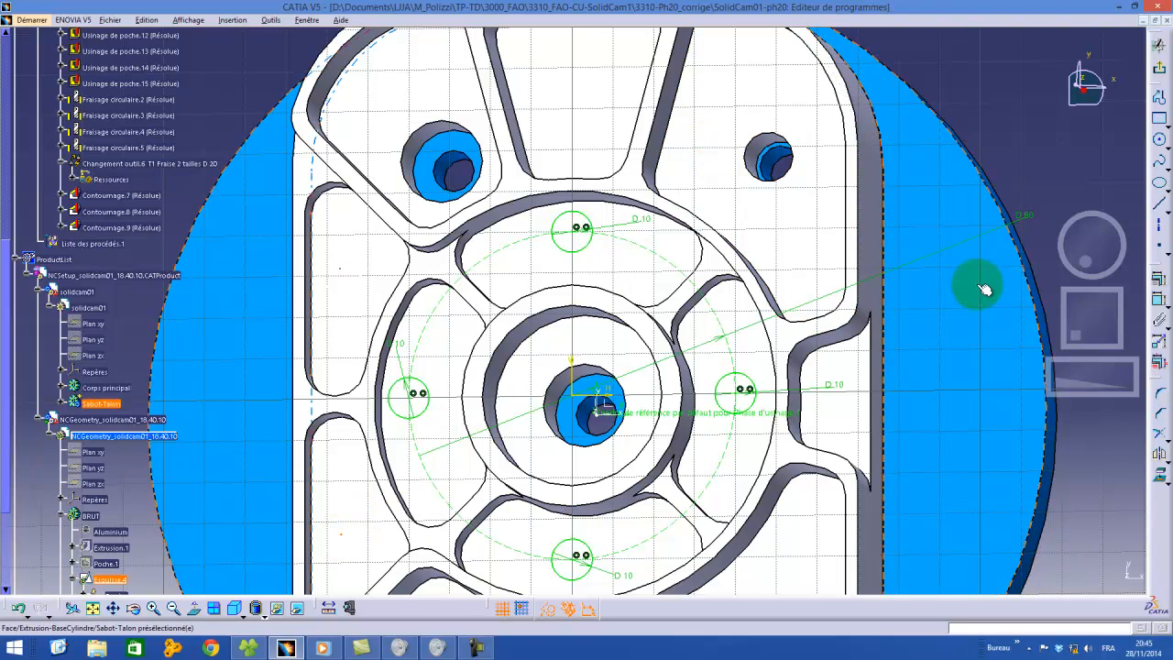
pyautogui.moveTo(1073, 251); pyautogui.dragTo(1079, 250)
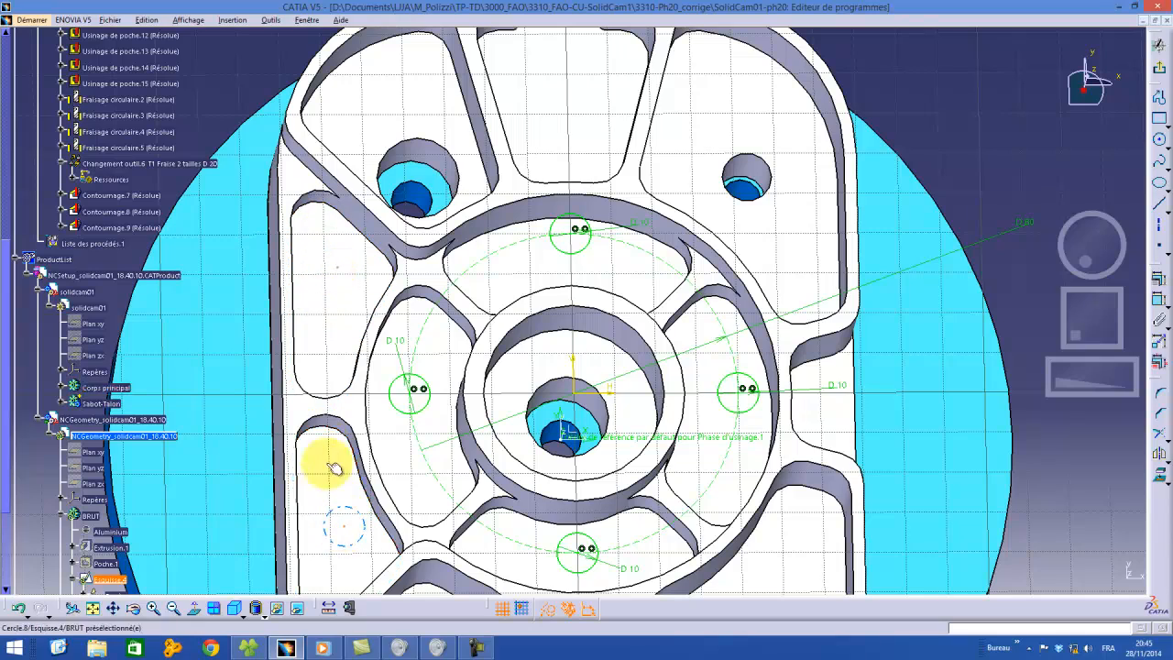
pyautogui.moveTo(1080, 261); pyautogui.dragTo(1079, 279)
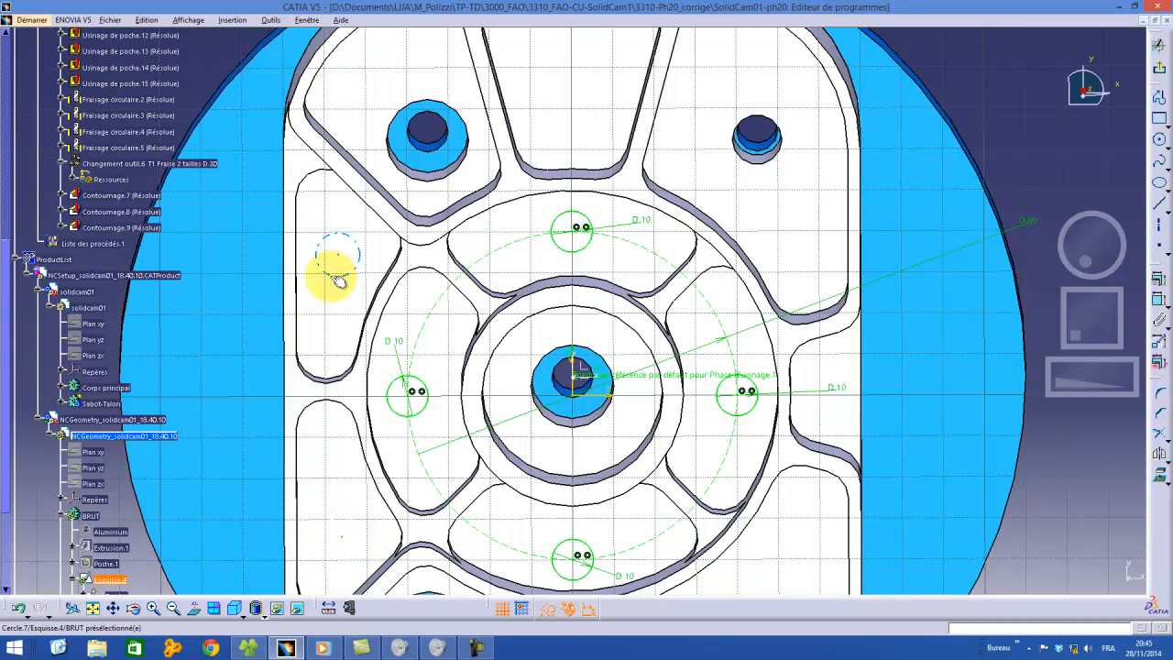
# Step: Dimension the new circle in the upper side pocket and set its diameter to 10 mm
pyautogui.click(1161, 300)
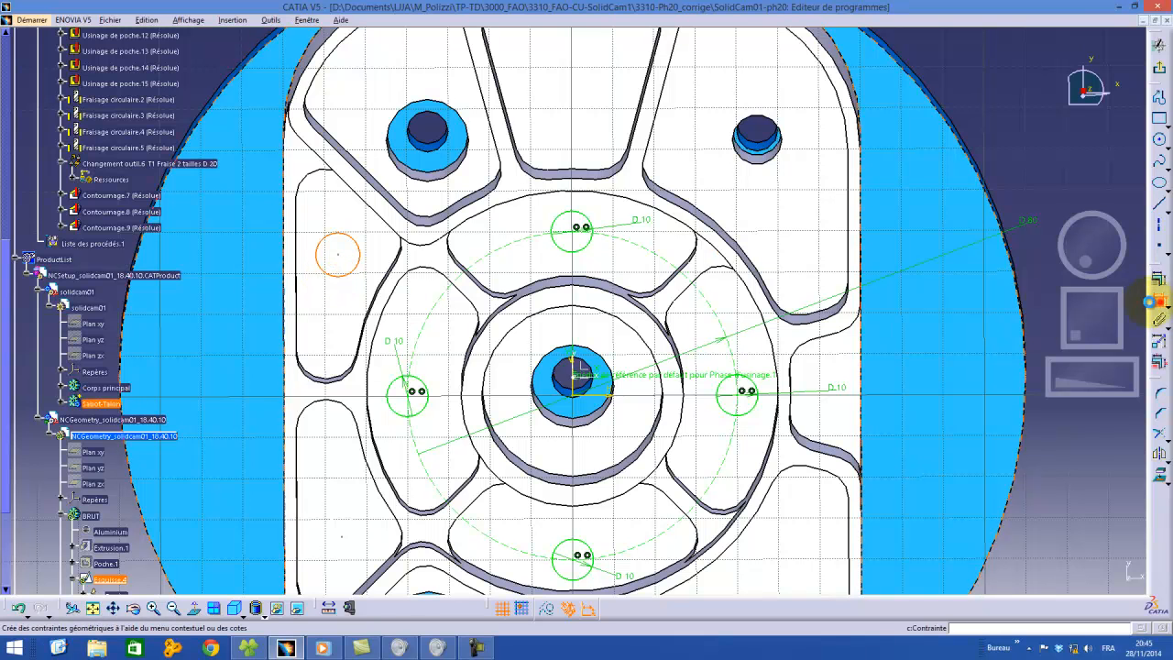
pyautogui.click(336, 258)
pyautogui.click(313, 207)
pyautogui.doubleClick(313, 209)
pyautogui.write('1')
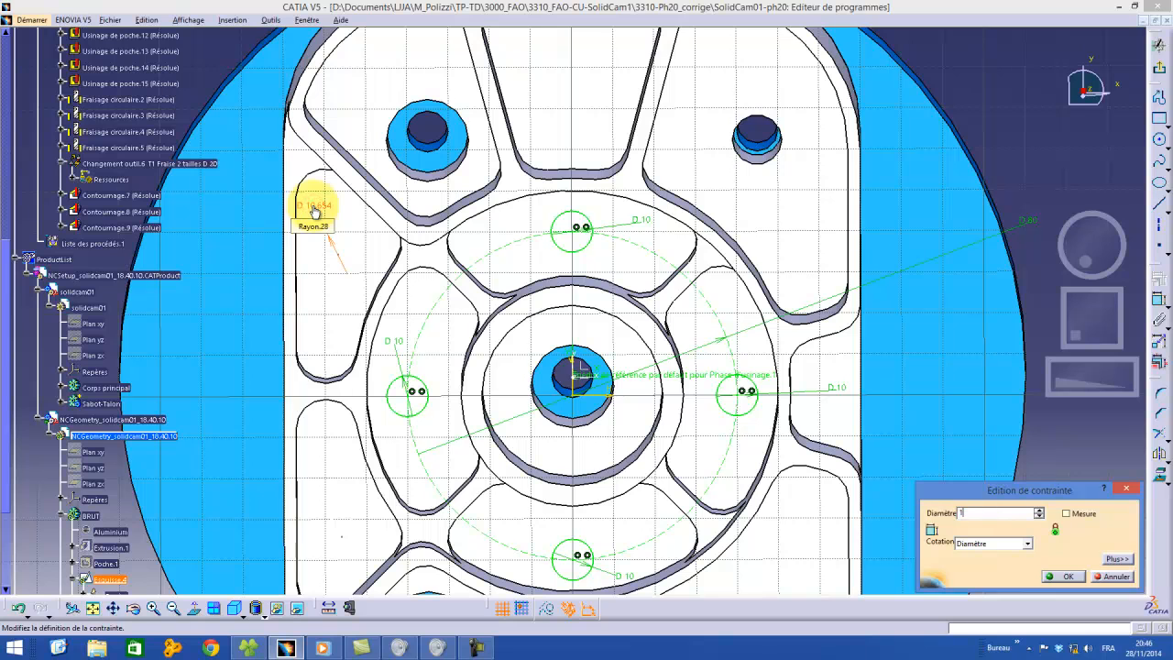
pyautogui.write('0')
pyautogui.press('Return')
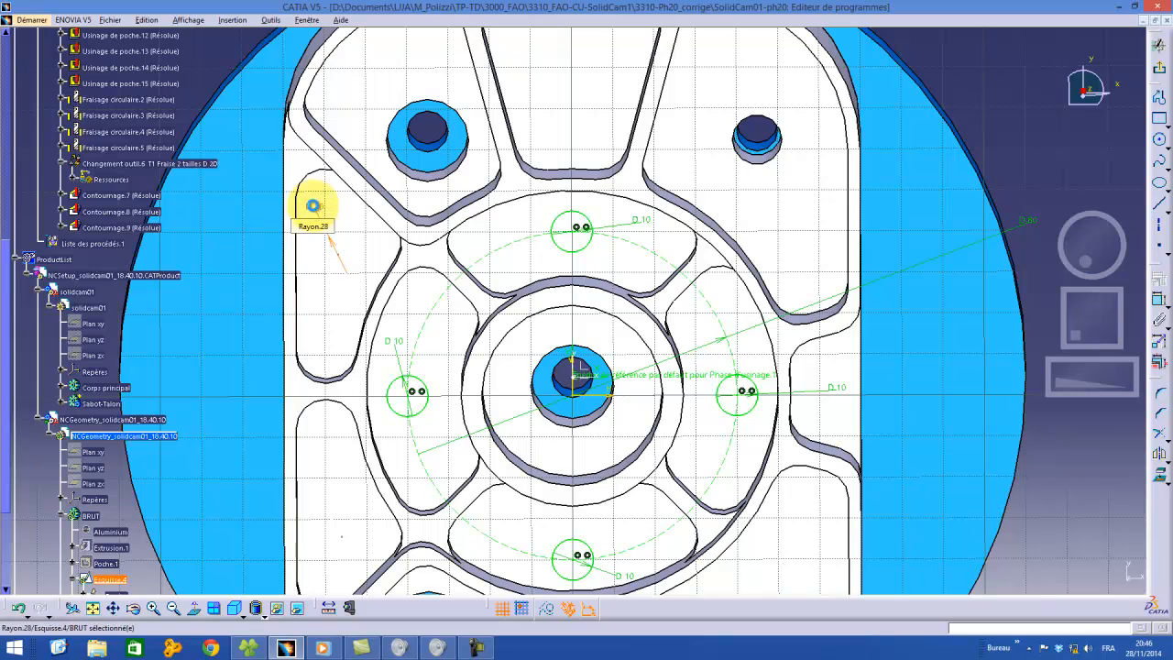
# Step: Dimension the new circle in the lower side pocket and set its diameter to 10 mm
pyautogui.click(361, 527)
pyautogui.click(1158, 305)
pyautogui.click(333, 491)
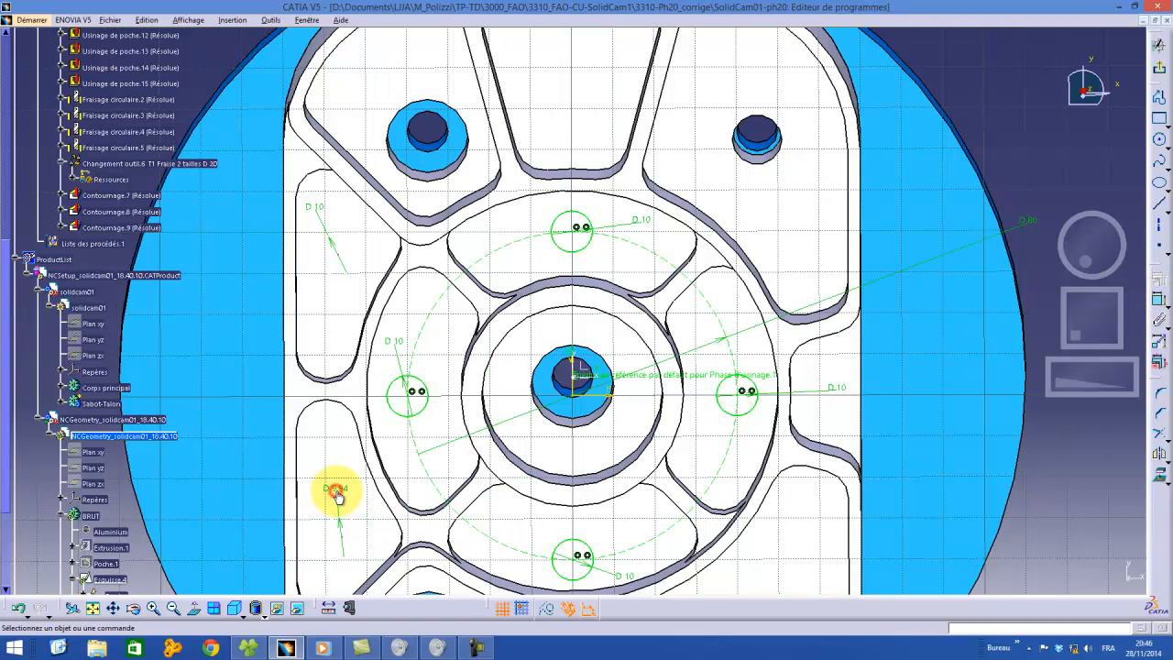
pyautogui.doubleClick(338, 491)
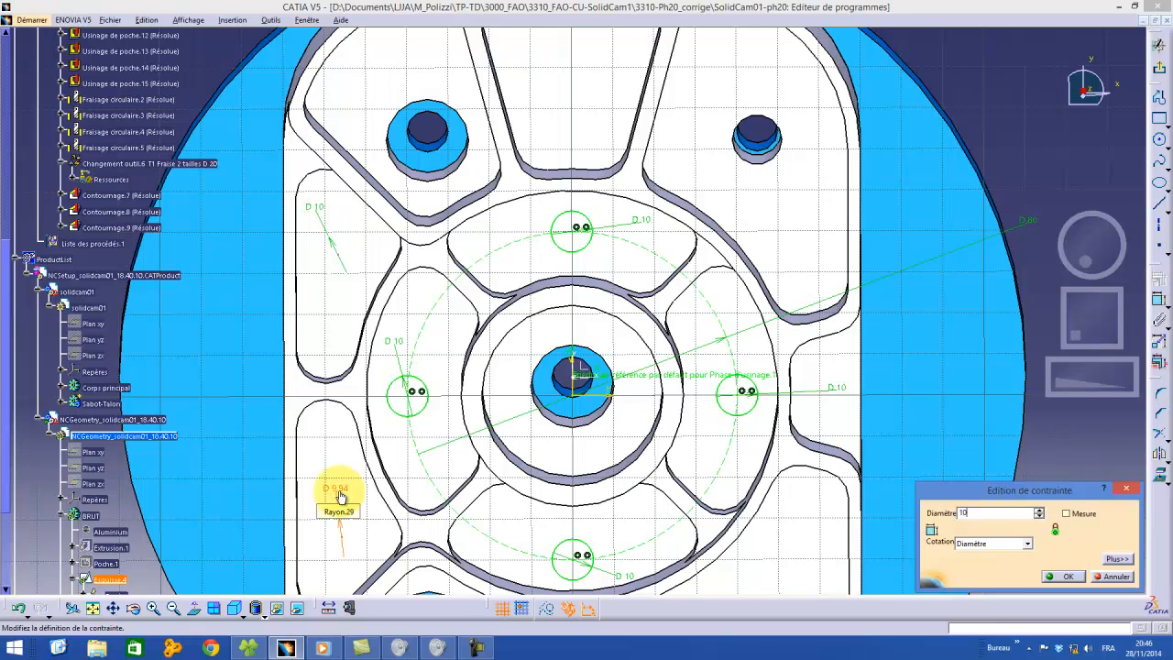
pyautogui.write('10')
pyautogui.press('Return')
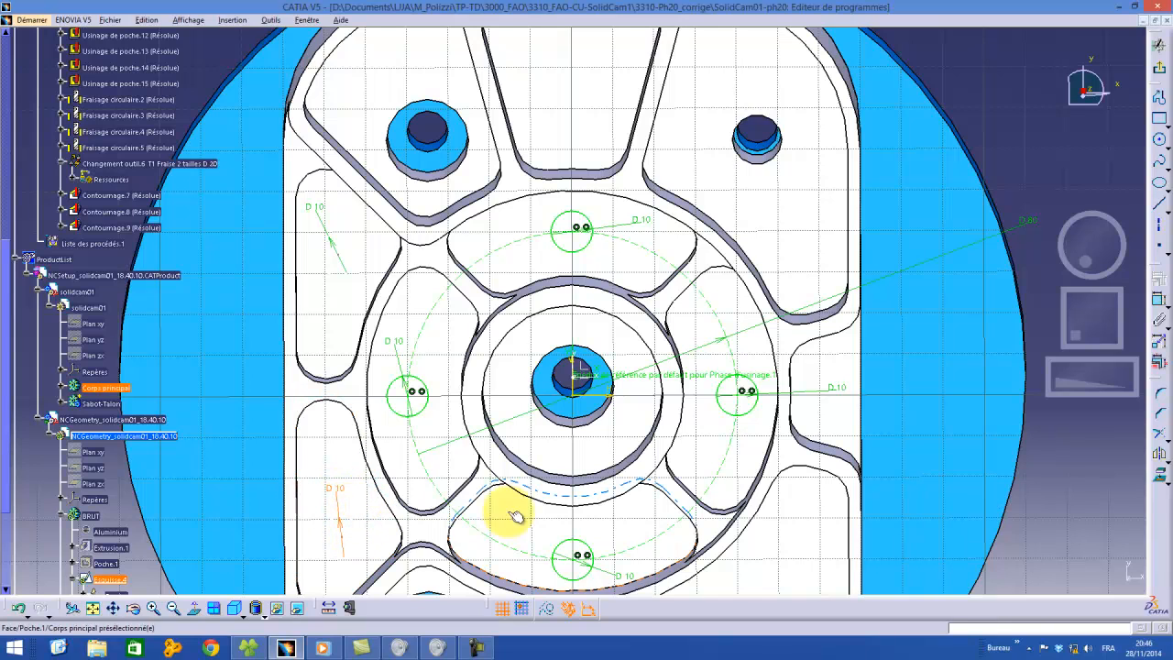
# Step: Finish editing Esquisse.4 and update the part, keeping the two added circles
pyautogui.click(1161, 71)
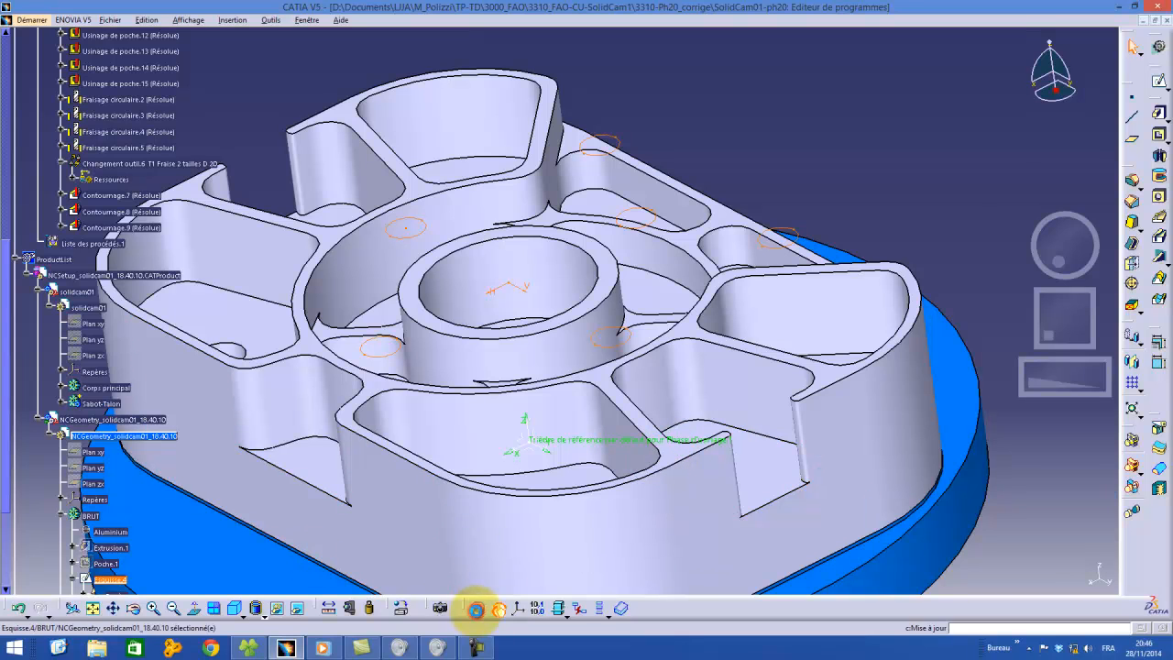
pyautogui.click(475, 610)
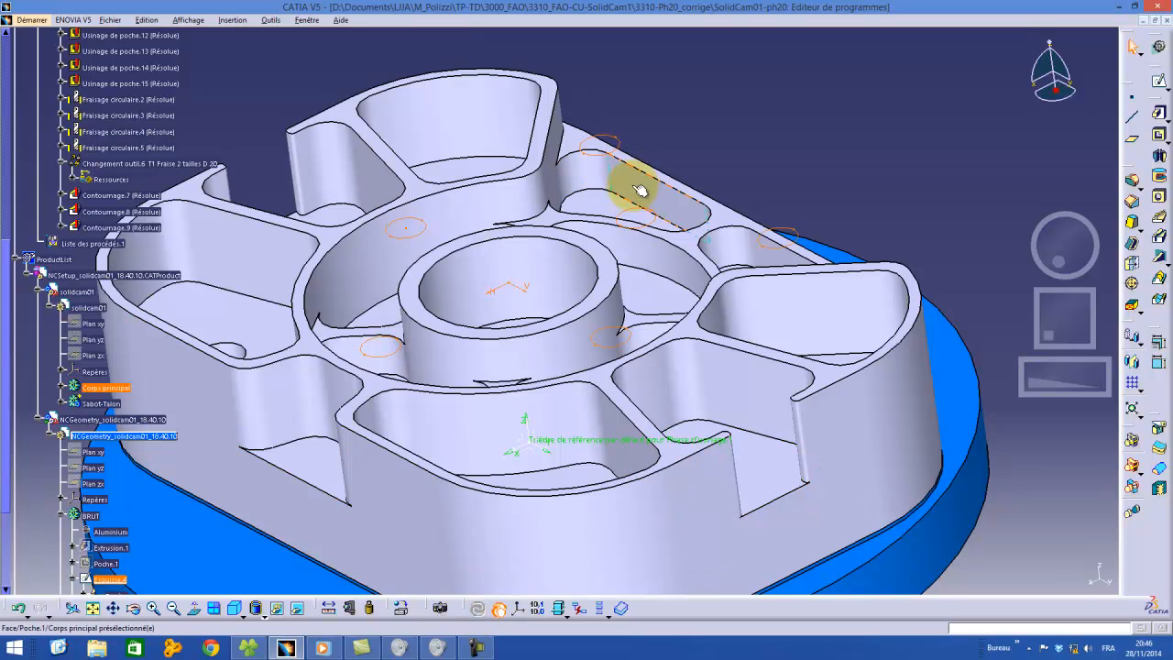
pyautogui.moveTo(1065, 236); pyautogui.dragTo(1112, 524)
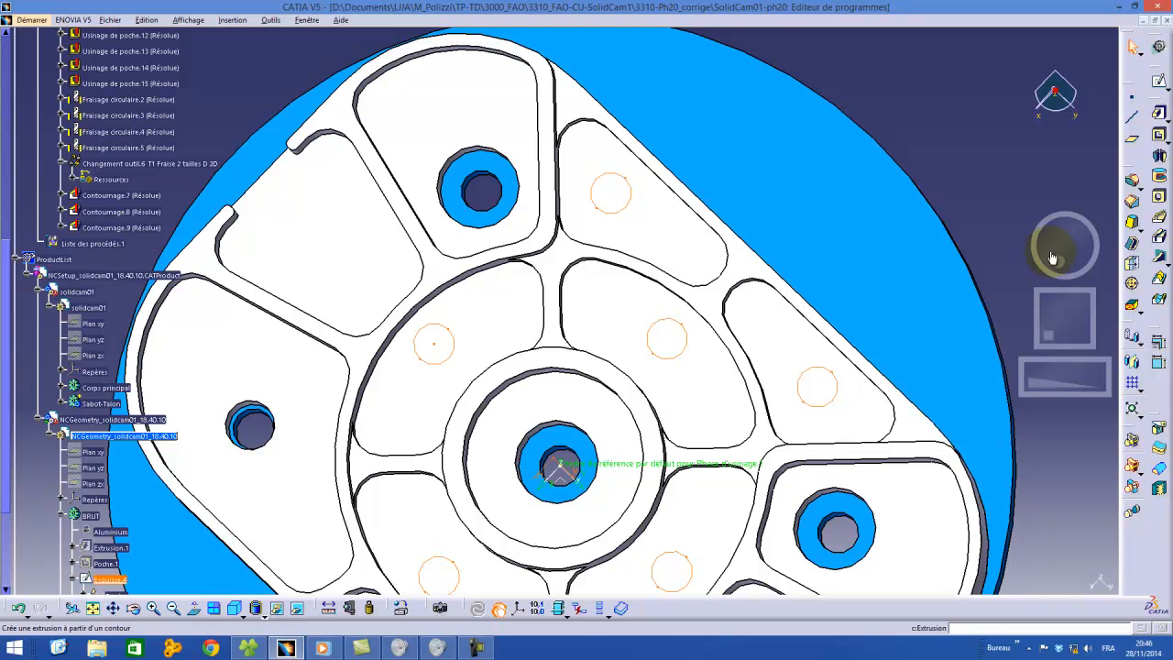
# Step: Return to the machining program and open the drilling operation Perçage.1 for editing
pyautogui.doubleClick(91, 286)
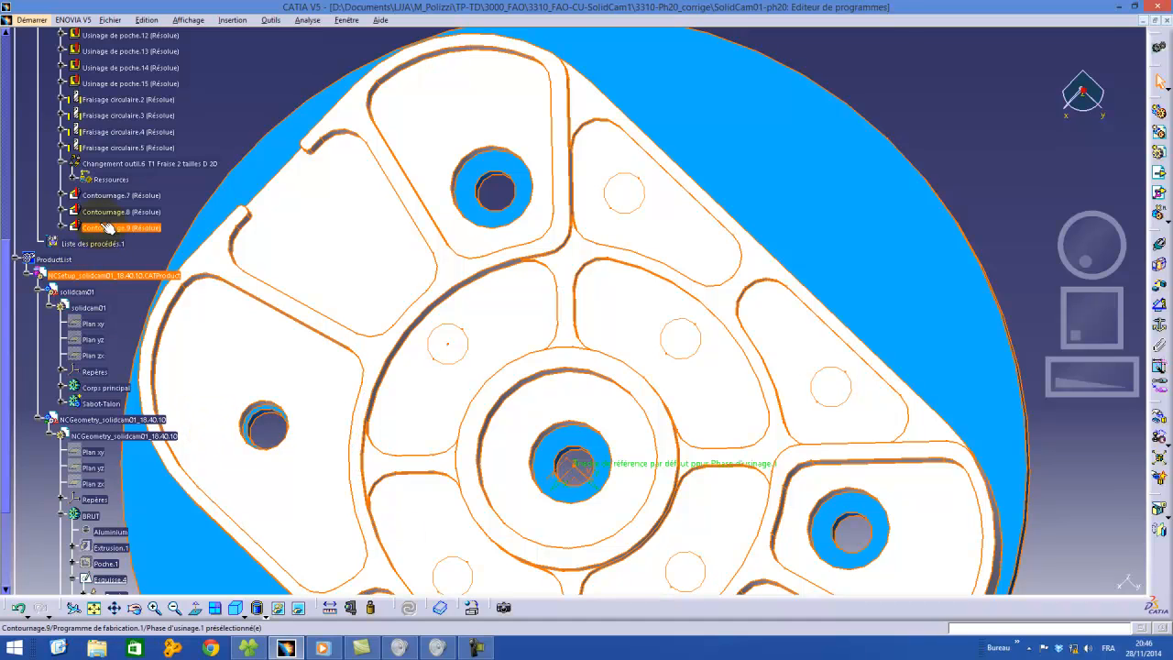
pyautogui.scroll(2, 119, 157)
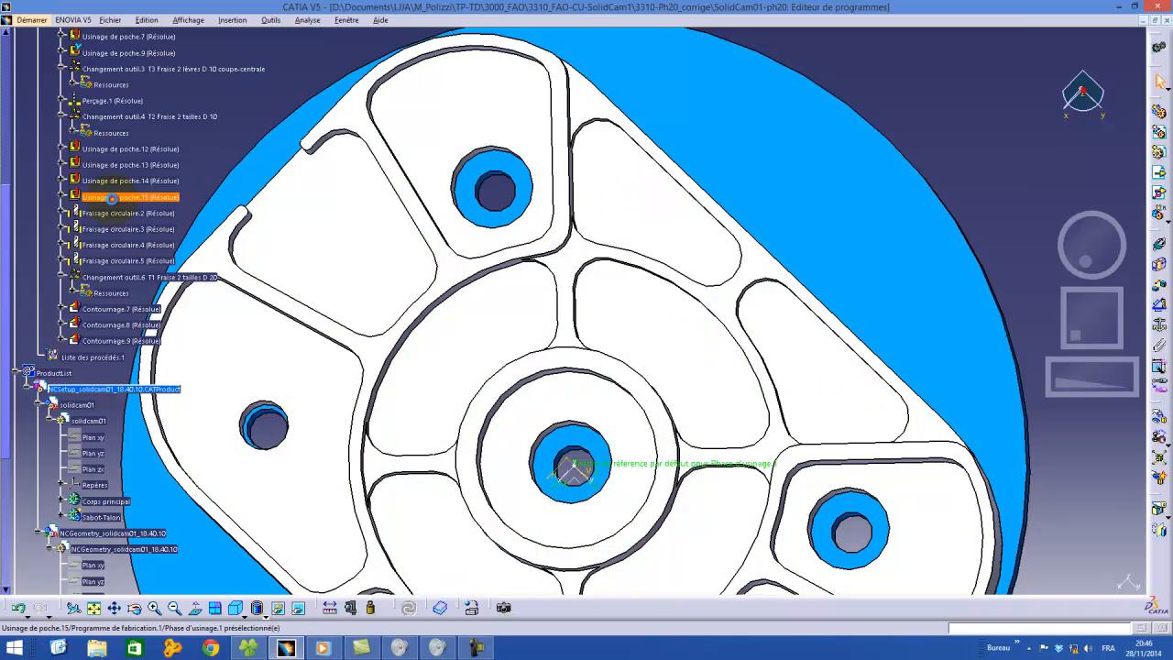
pyautogui.click(111, 198)
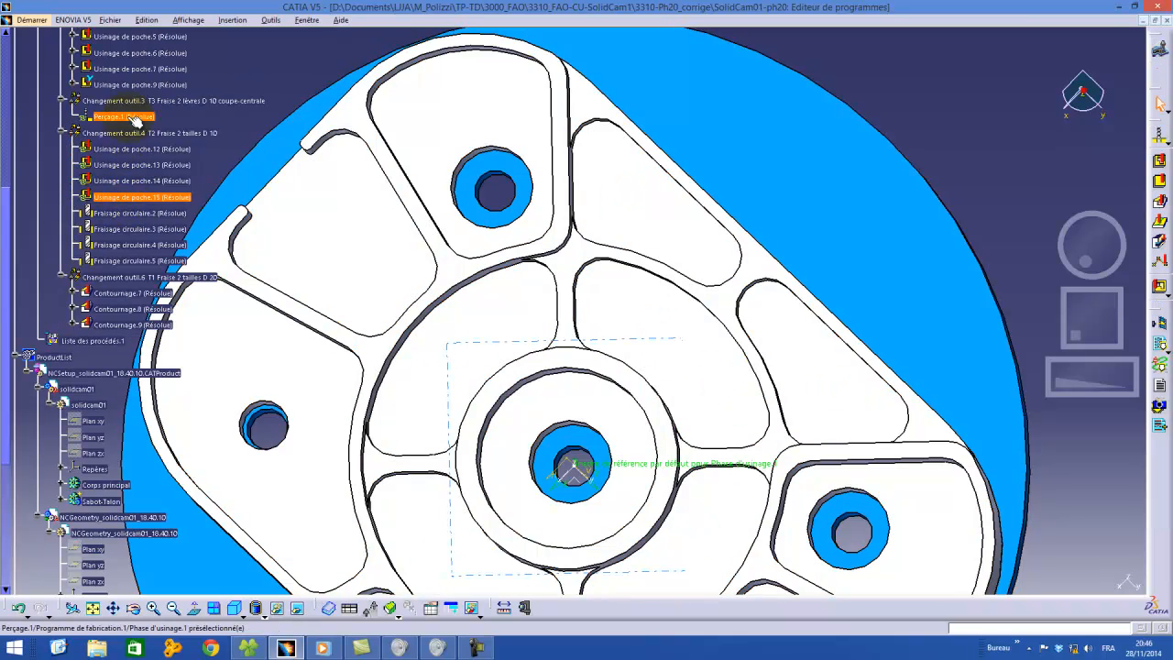
pyautogui.doubleClick(119, 118)
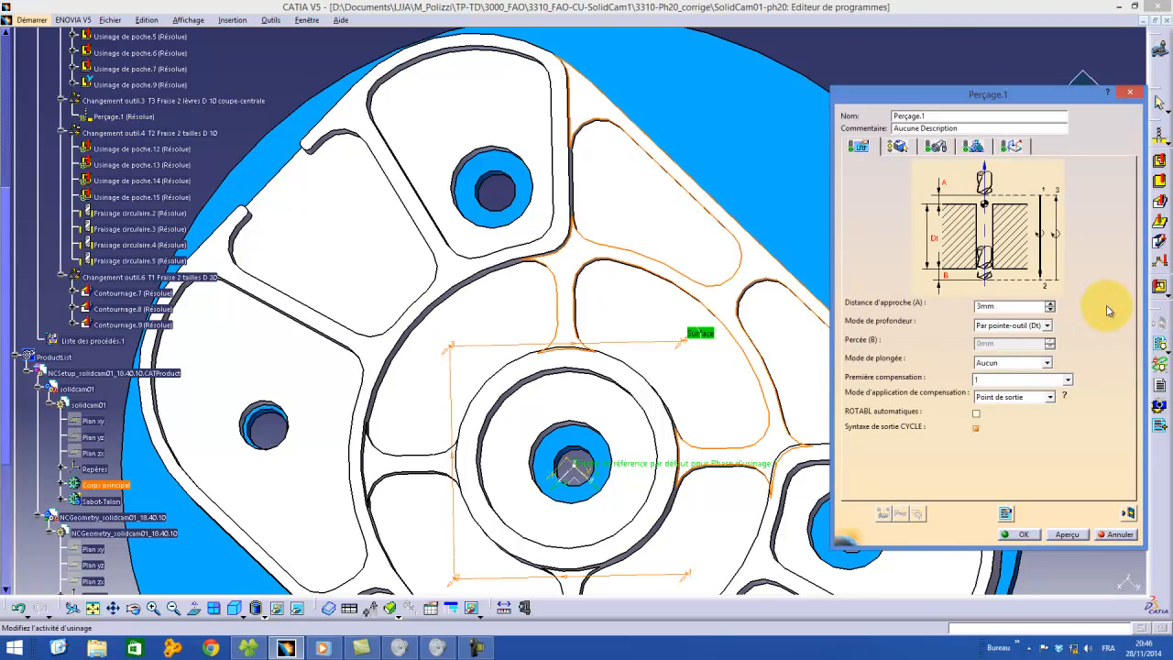
# Step: Replay the complete Perçage.1 tool path from its start to its last point
pyautogui.click(1130, 512)
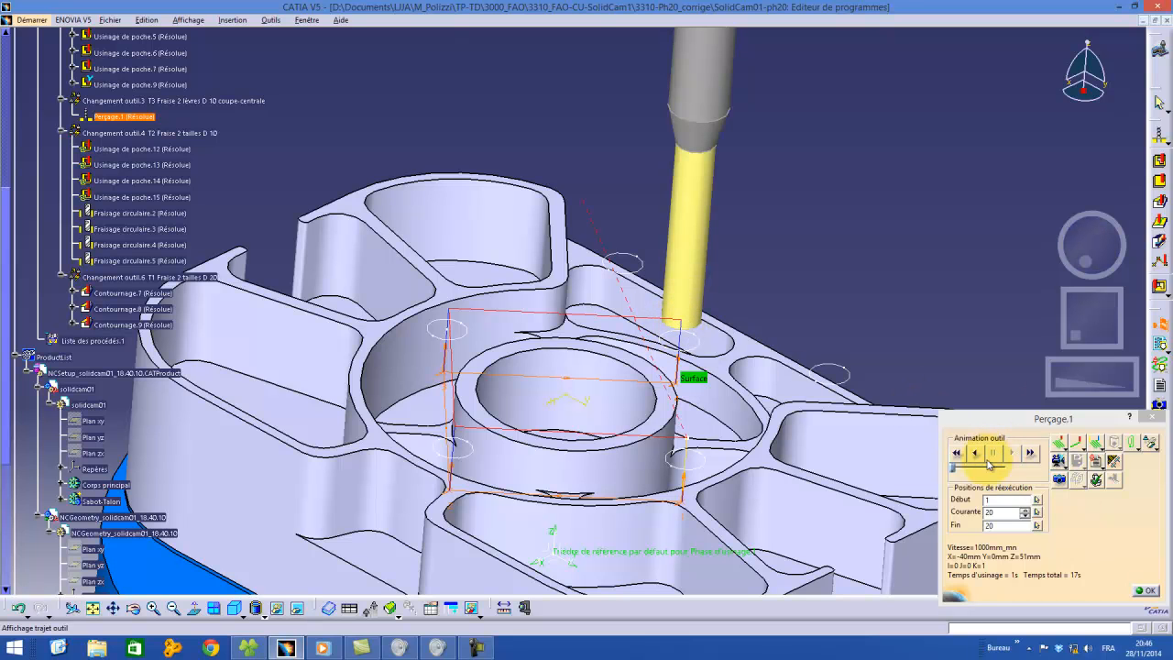
pyautogui.click(958, 454)
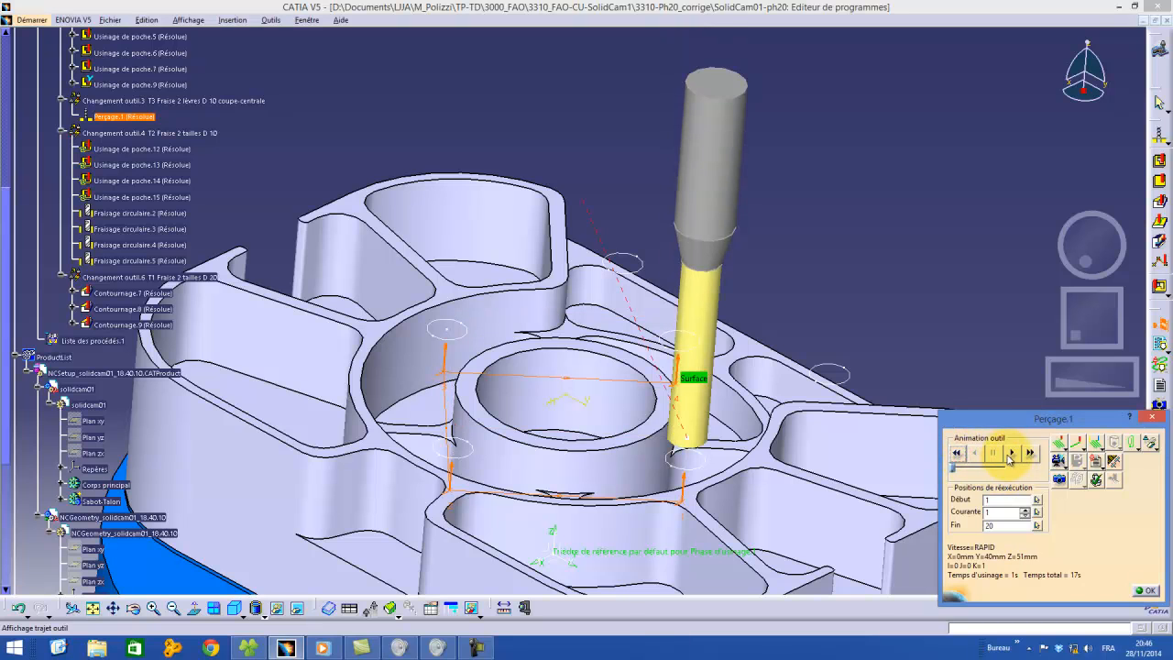
pyautogui.click(1024, 458)
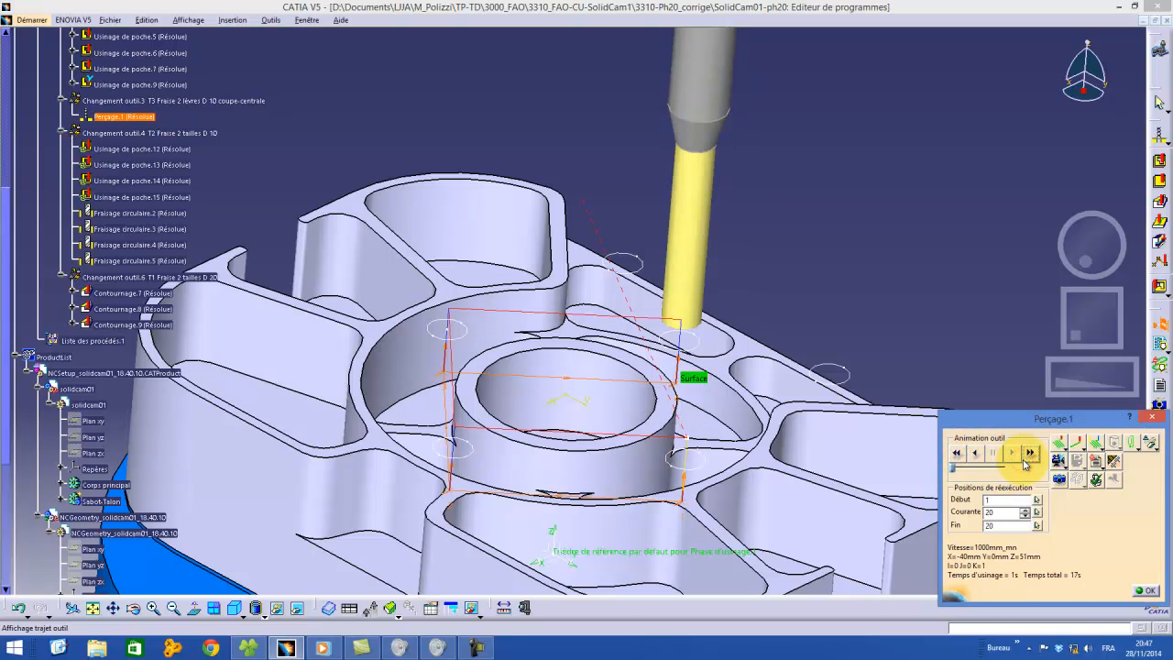
# Step: Replay Perçage.1 point by point from the start, examining how the tool plunges at the circle positions around the boss
pyautogui.click(1066, 450)
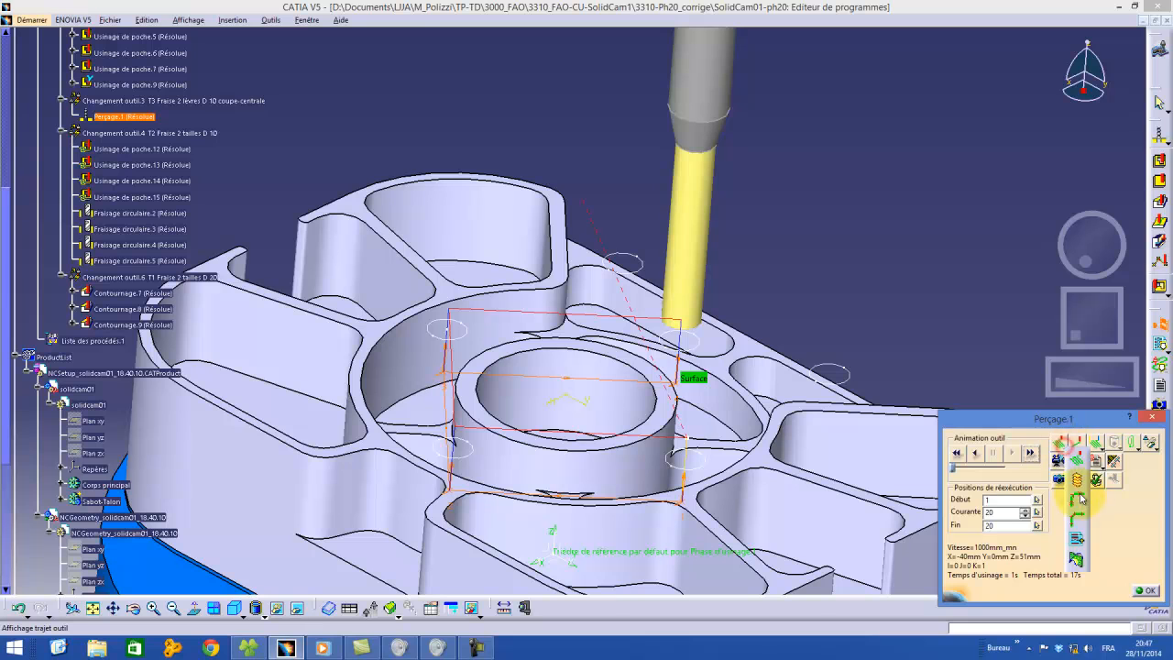
pyautogui.click(1074, 517)
pyautogui.click(957, 454)
pyautogui.click(1013, 453)
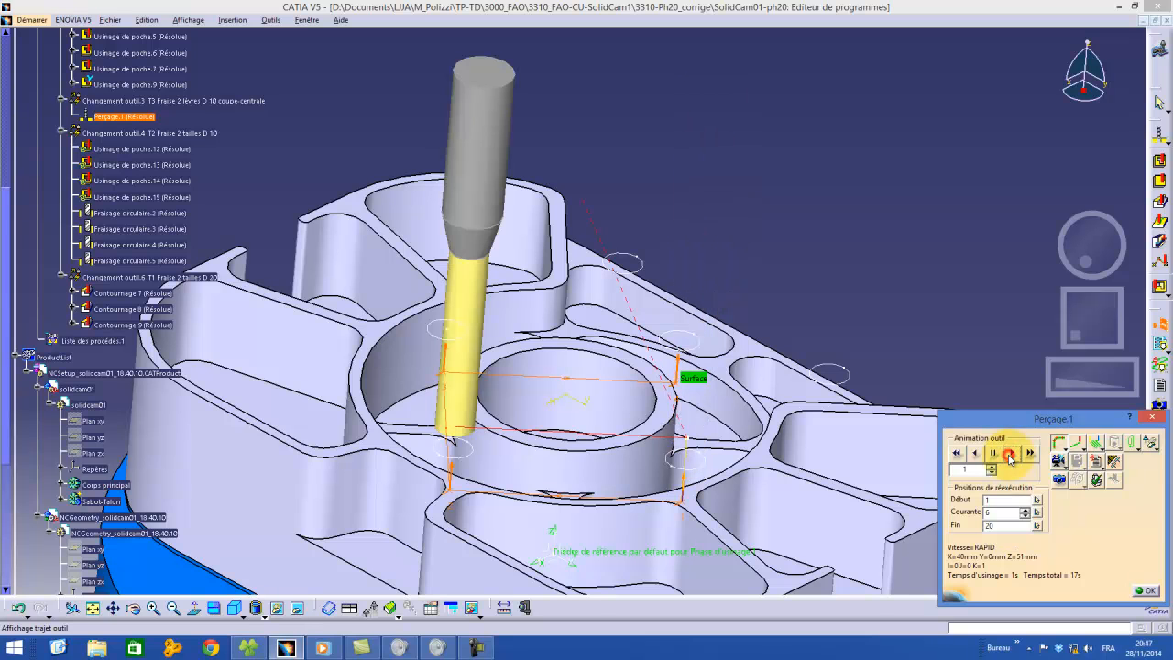
pyautogui.click(1010, 456)
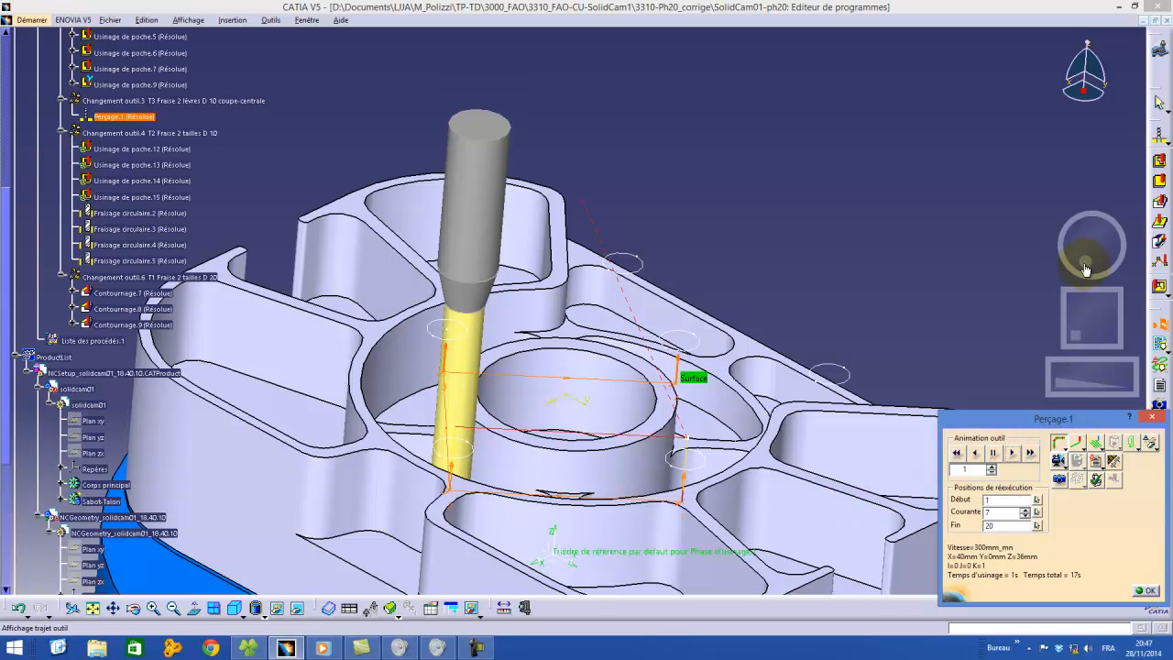
pyautogui.click(1084, 363)
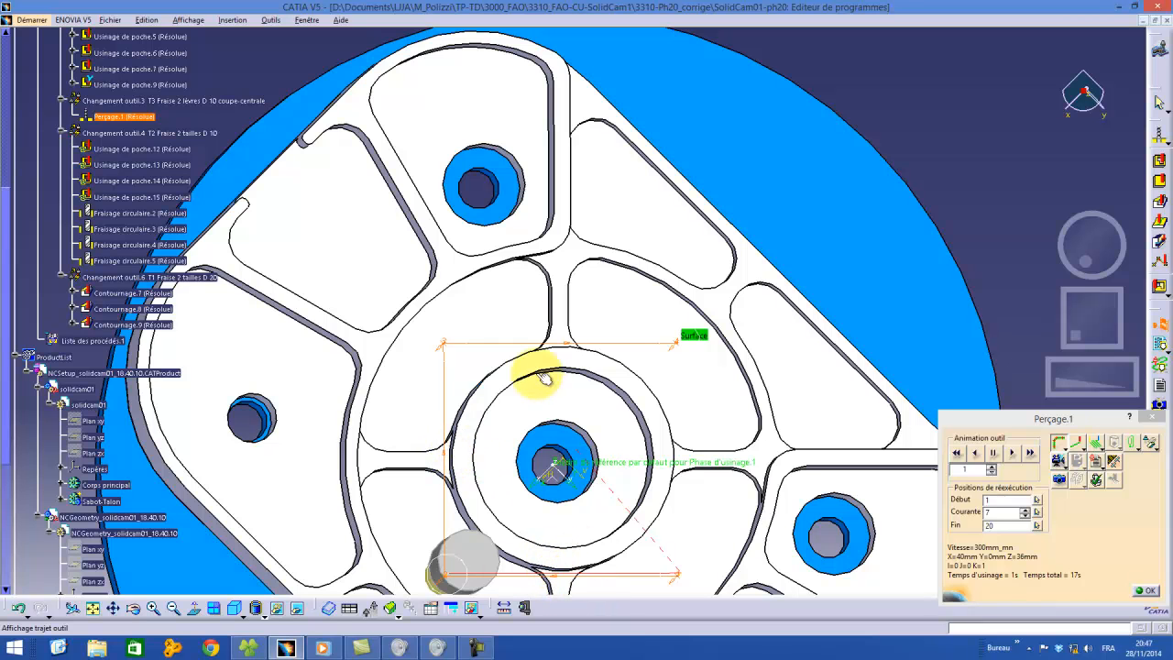
pyautogui.moveTo(1089, 282); pyautogui.dragTo(1083, 218)
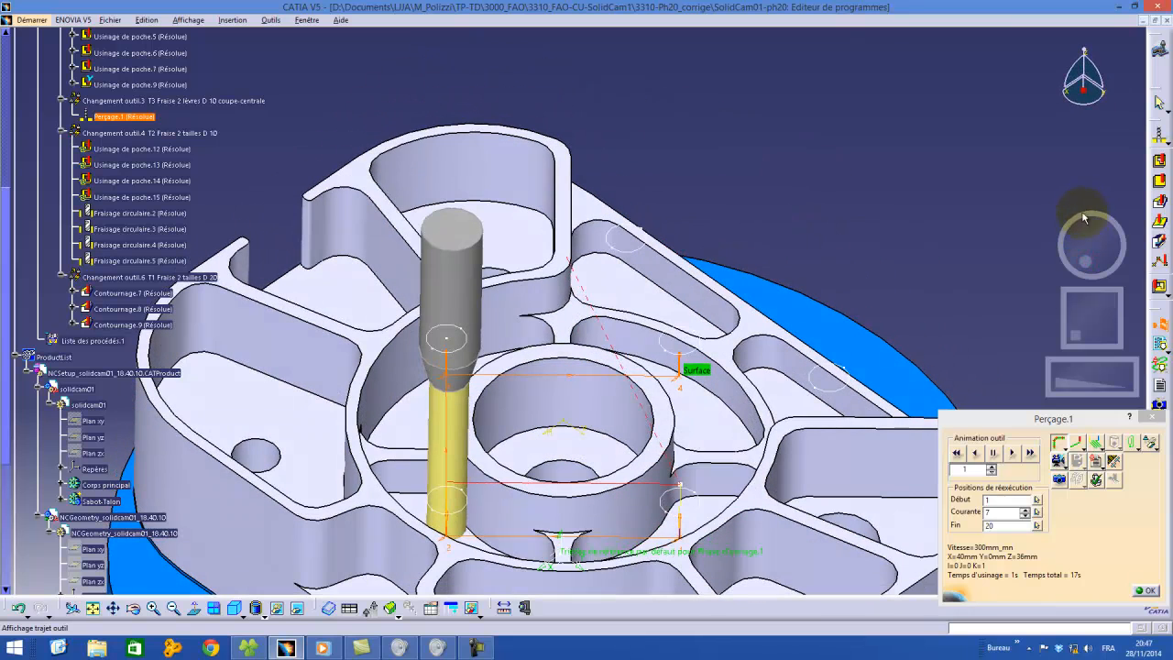
pyautogui.click(1014, 452)
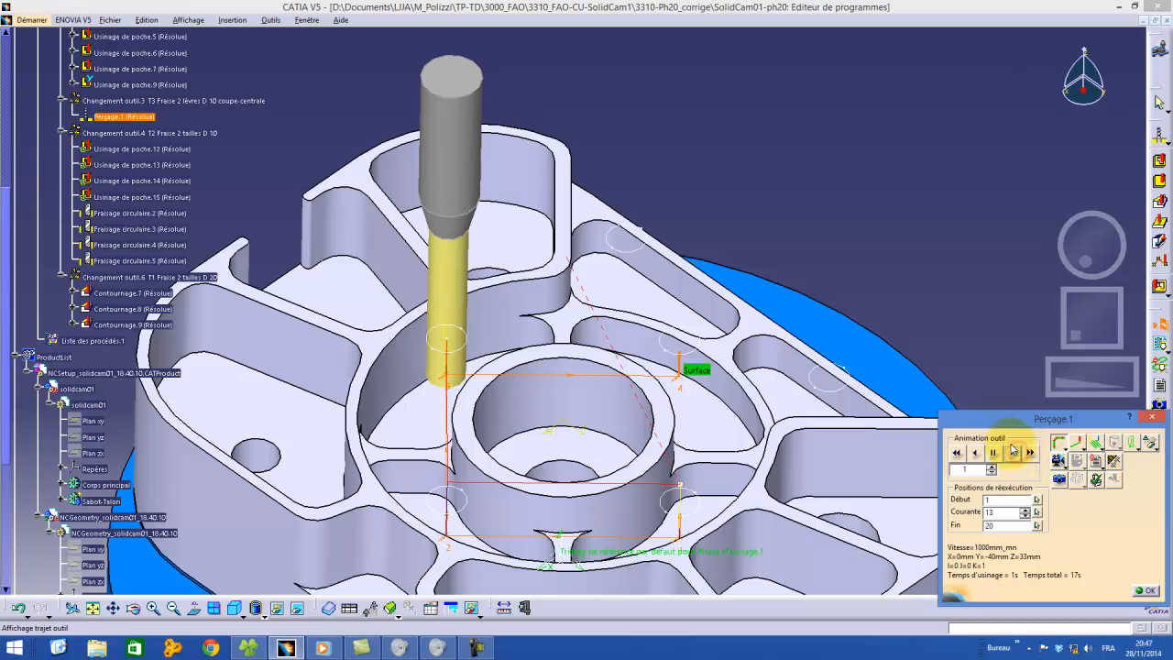
# Step: Add the circles in the two side pockets to the drilling positions of Perçage.1 in Répétition d'usinage.2
pyautogui.click(1058, 461)
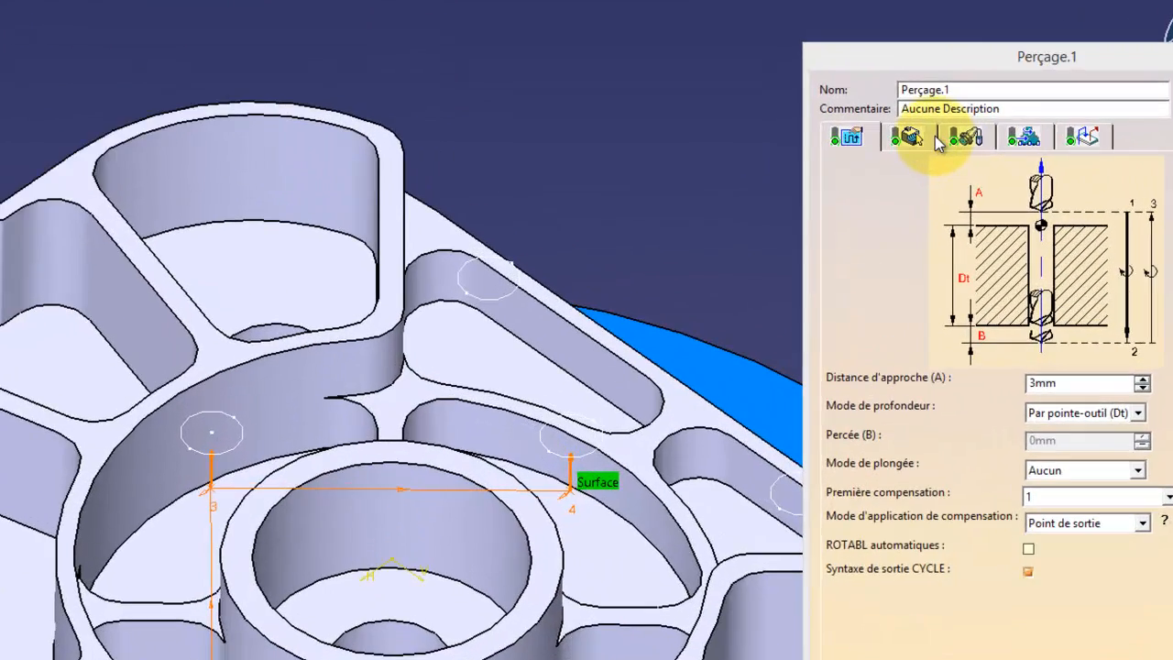
pyautogui.click(897, 146)
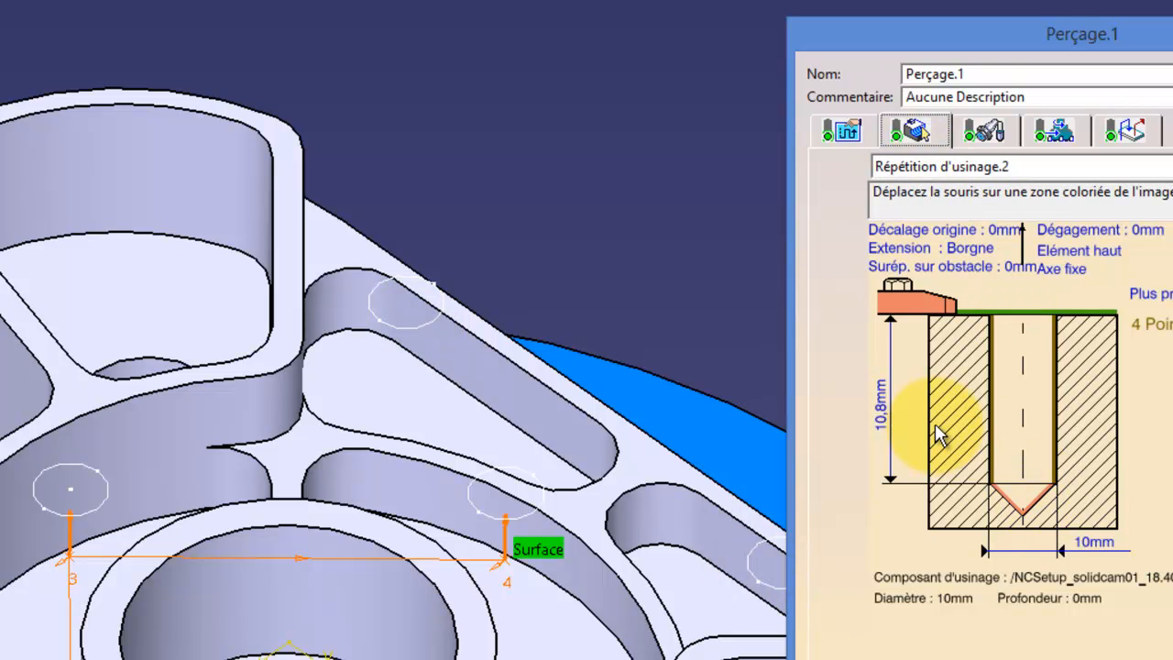
pyautogui.click(995, 435)
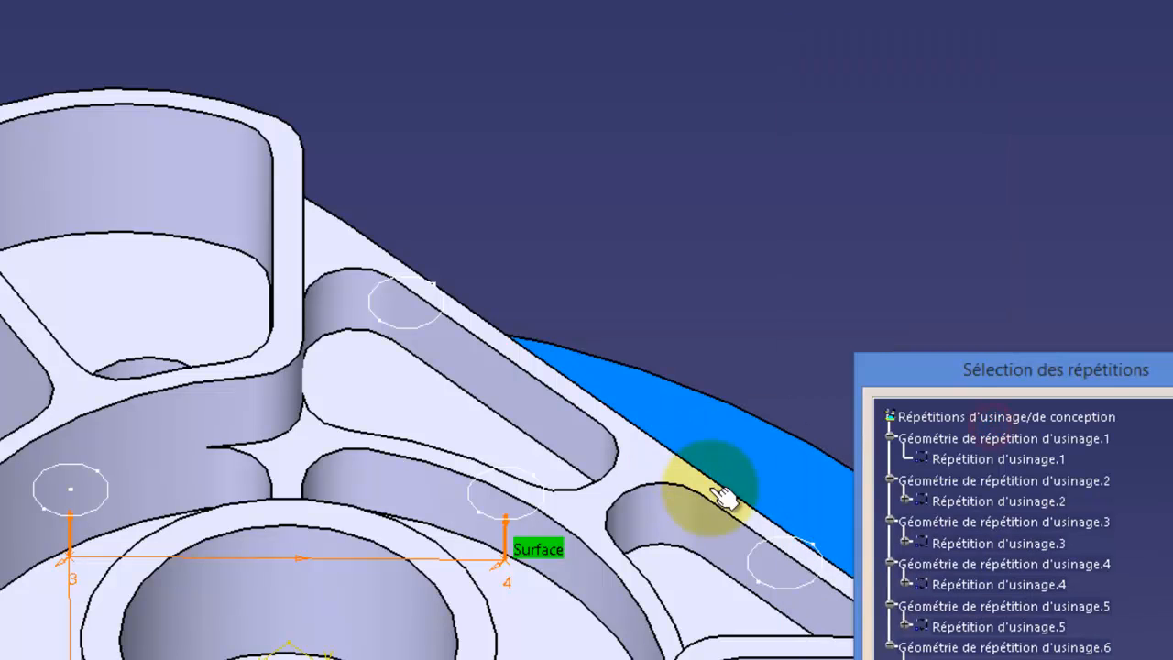
pyautogui.click(808, 592)
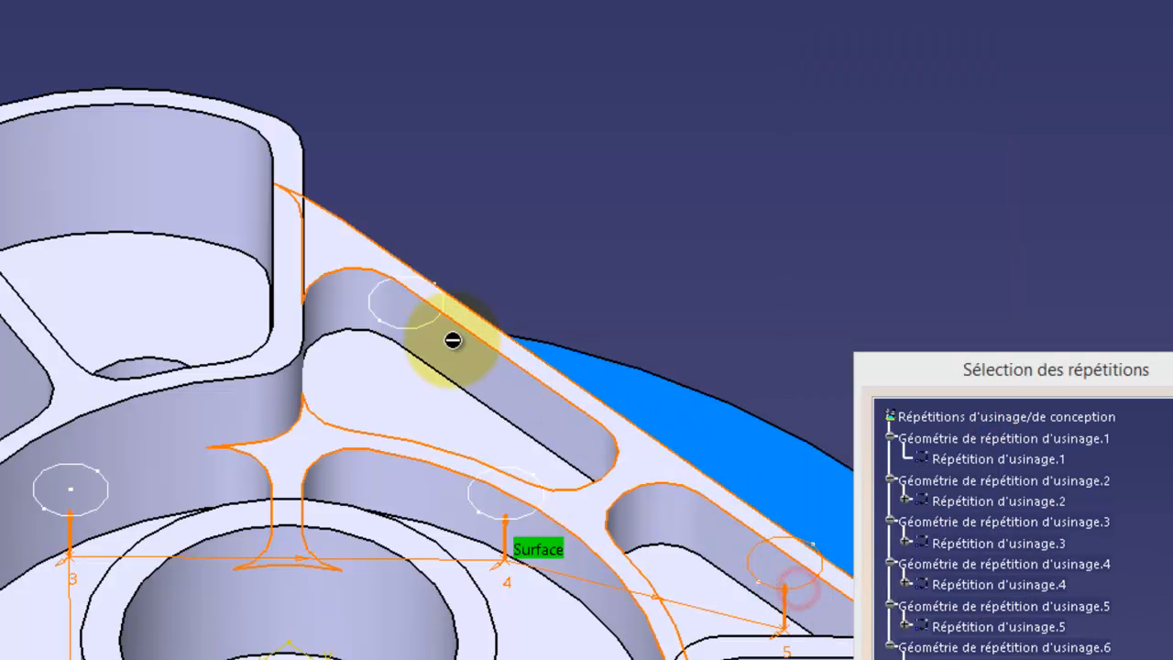
pyautogui.click(426, 320)
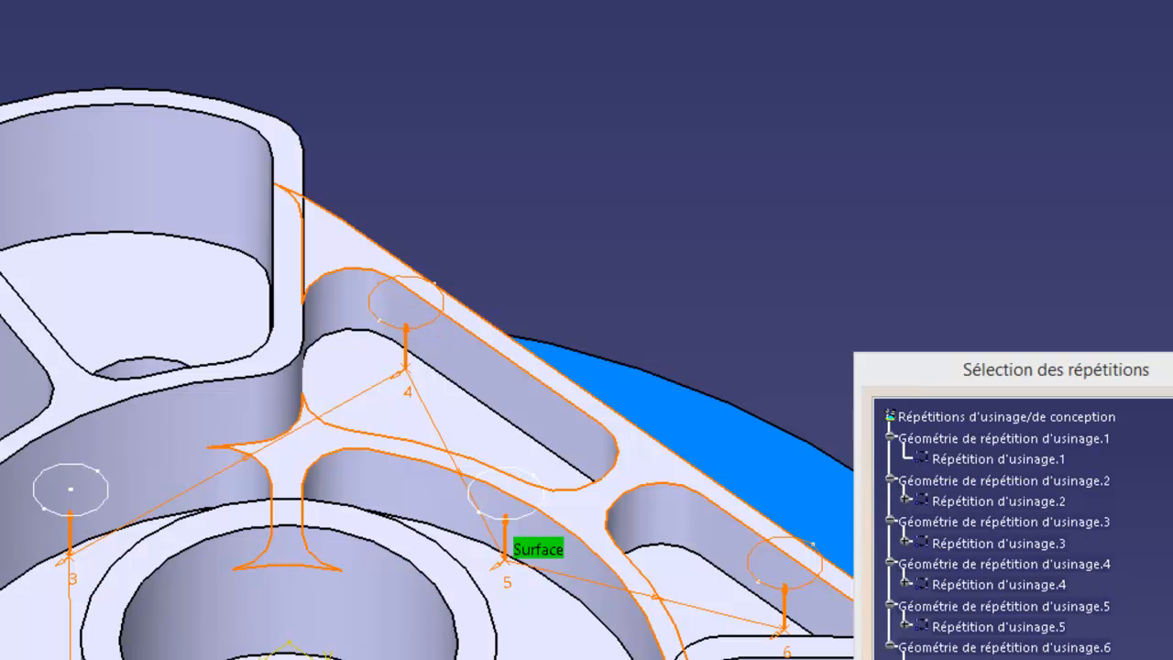
pyautogui.click(987, 426)
pyautogui.doubleClick(670, 265)
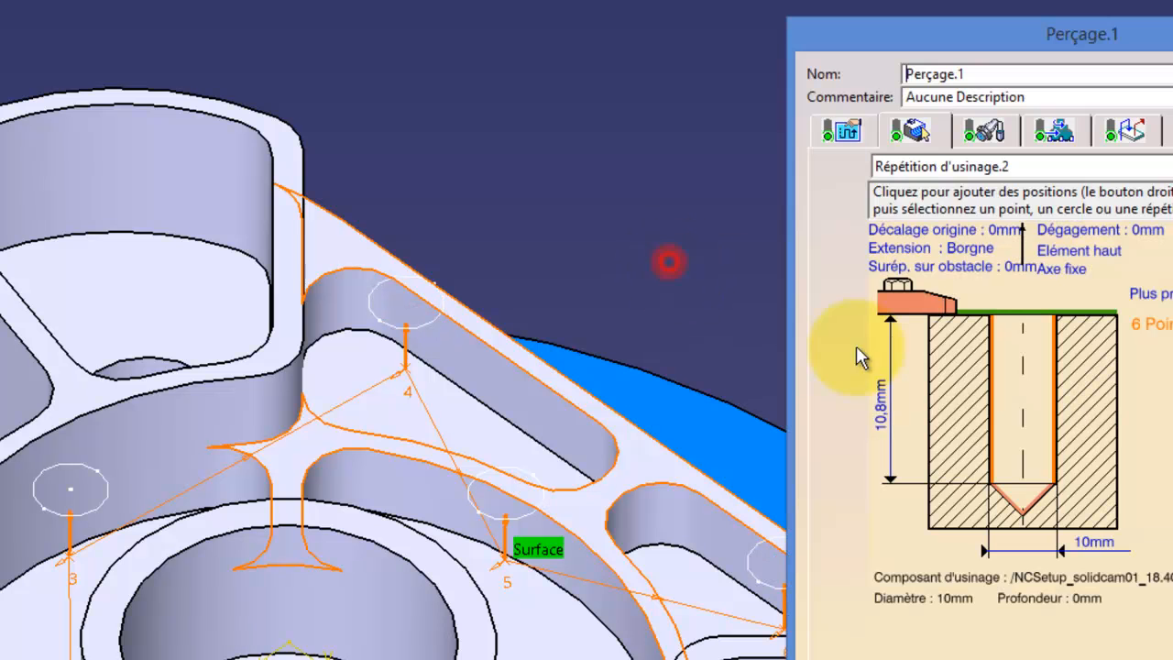
# Step: Define the hole bottom of Perçage.1 with the floor face of the pocket beside the central boss
pyautogui.click(1035, 513)
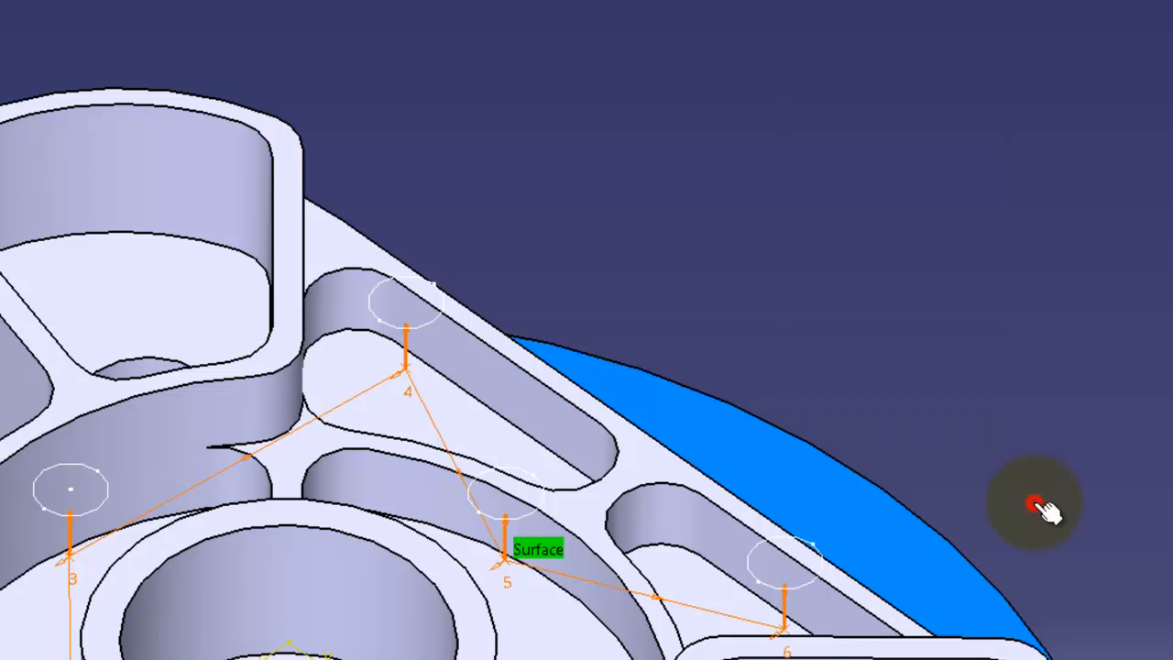
pyautogui.moveTo(1153, 362); pyautogui.dragTo(1142, 341, button='middle')
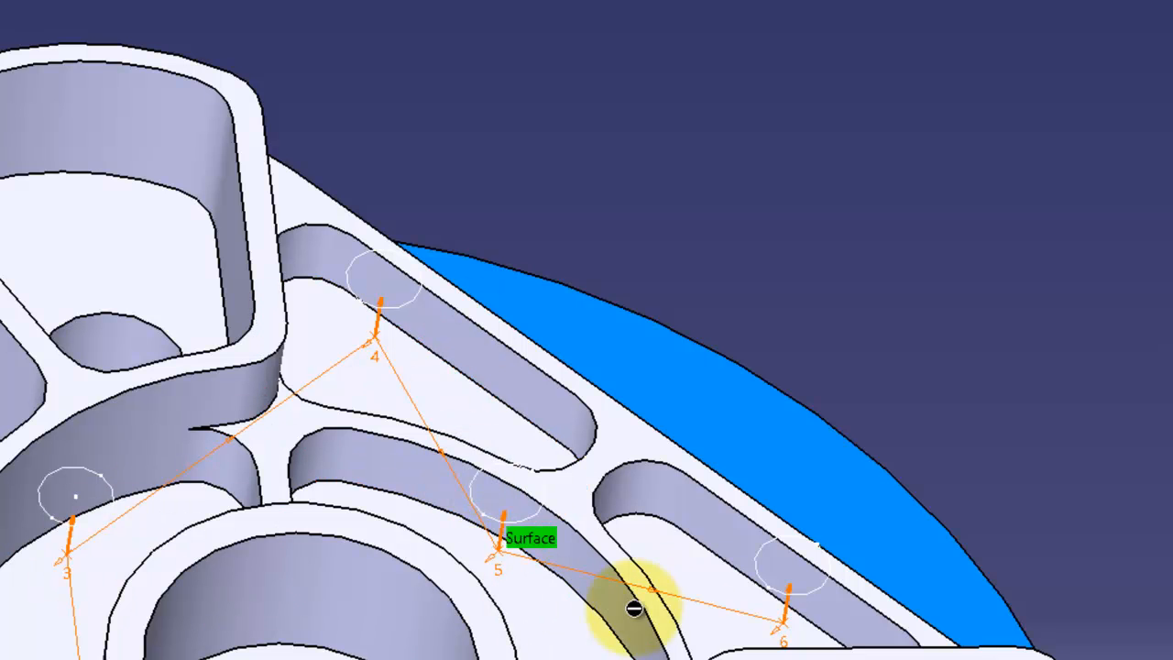
pyautogui.click(559, 632)
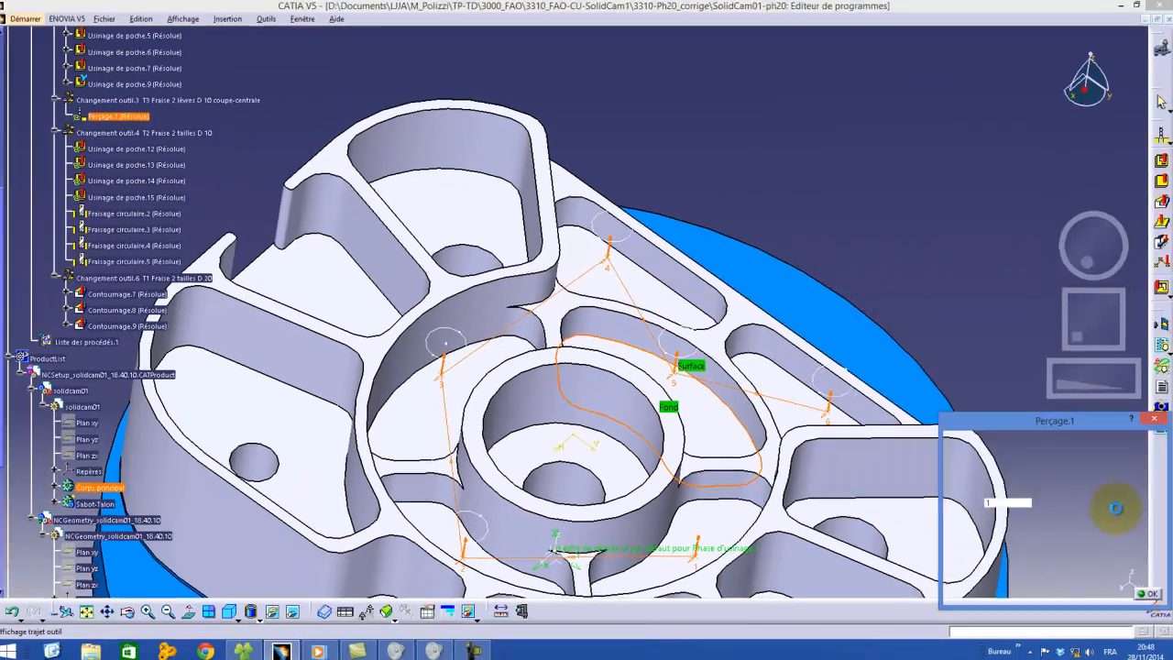
# Step: Run the material removal video of Perçage.1 and inspect the drilled holes from above
pyautogui.click(1059, 460)
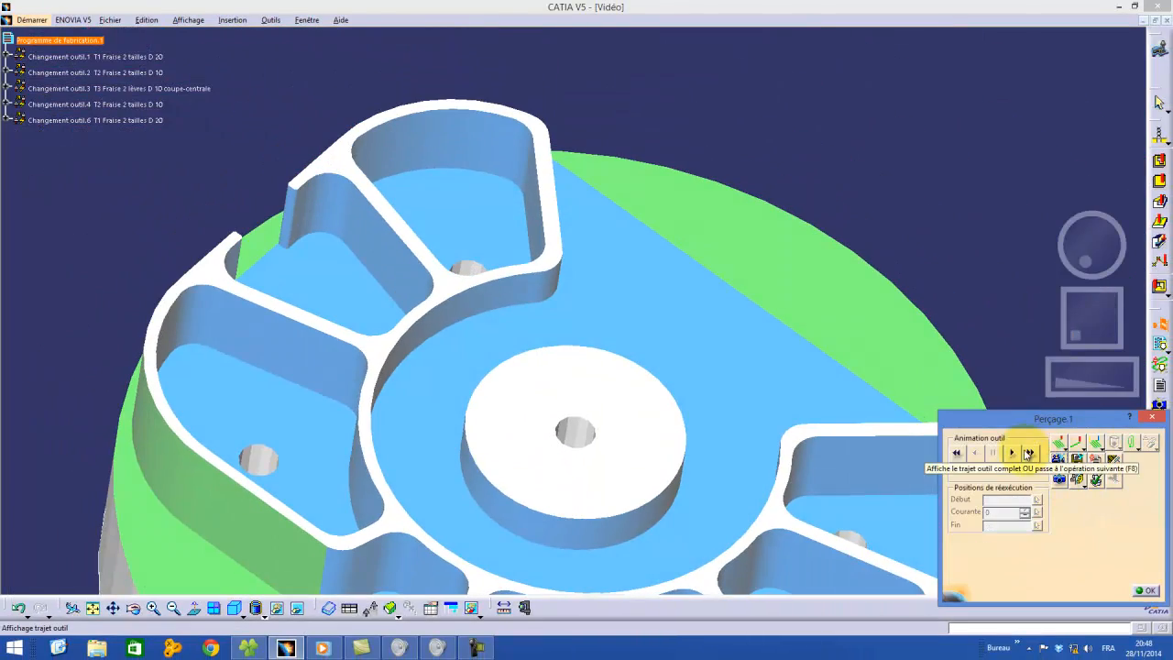
pyautogui.click(1029, 452)
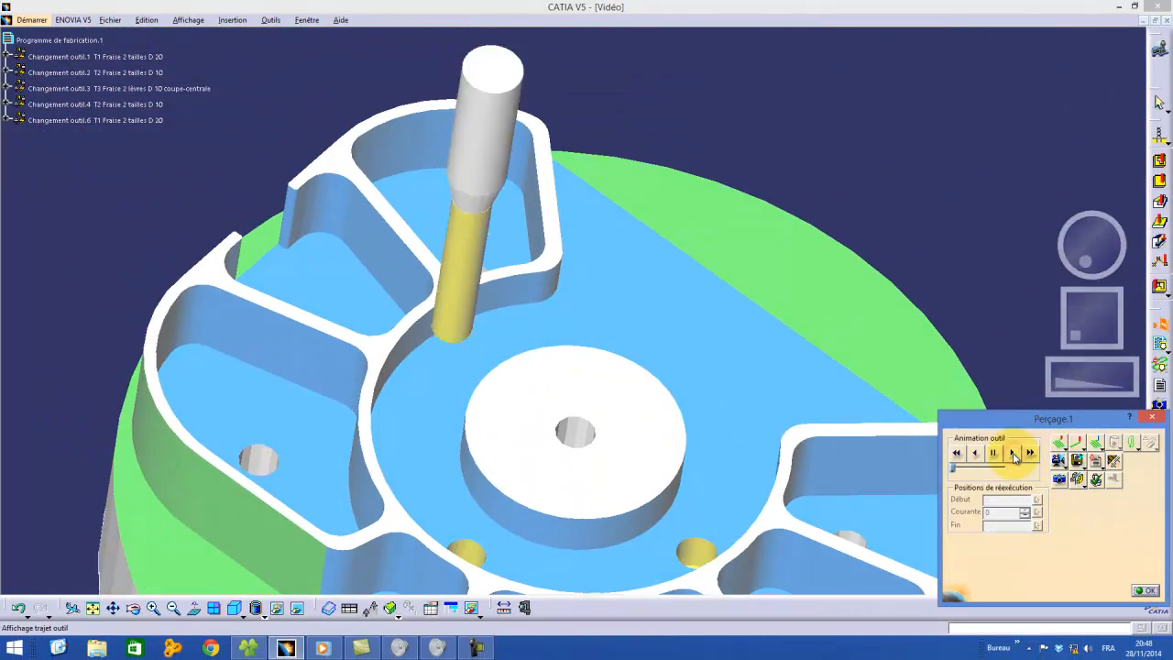
pyautogui.moveTo(1094, 248); pyautogui.dragTo(1088, 272)
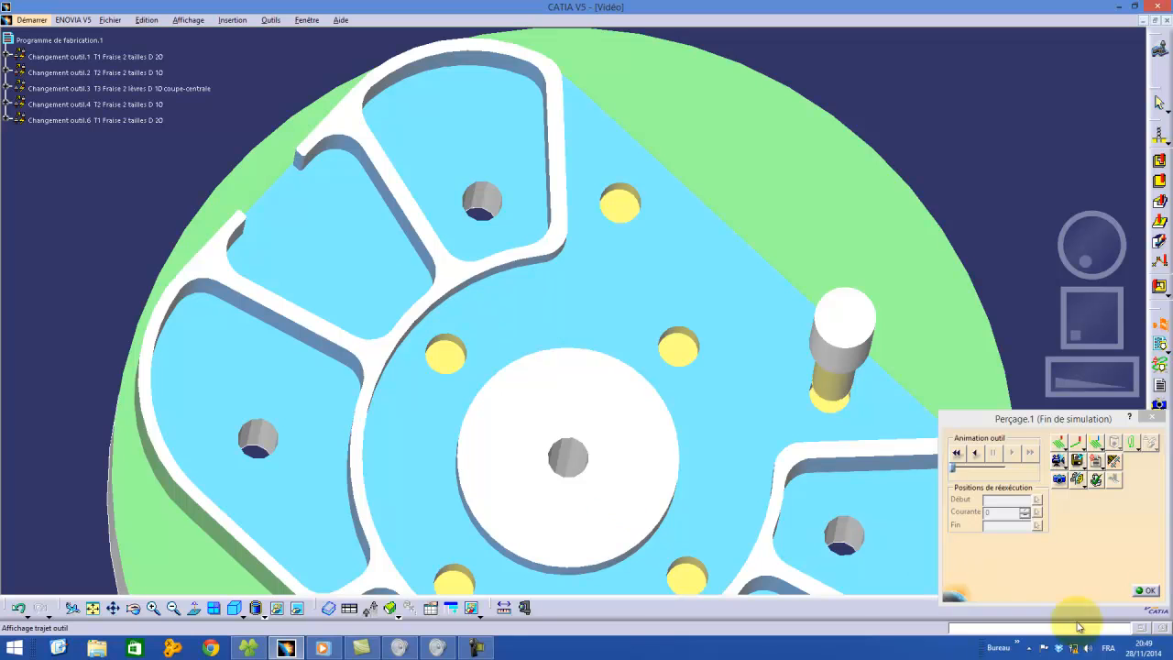
pyautogui.click(1147, 591)
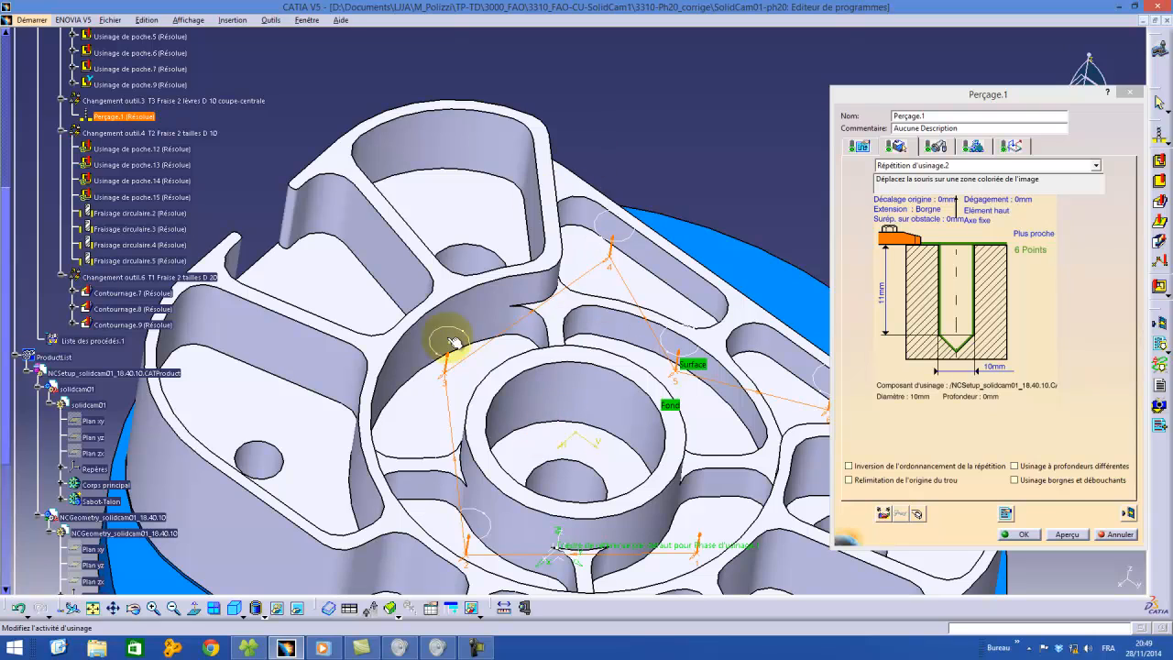
# Step: Review the Approche, Retrait, Liaison Retrait and Liaison Approche macros of Perçage.1
pyautogui.click(1012, 146)
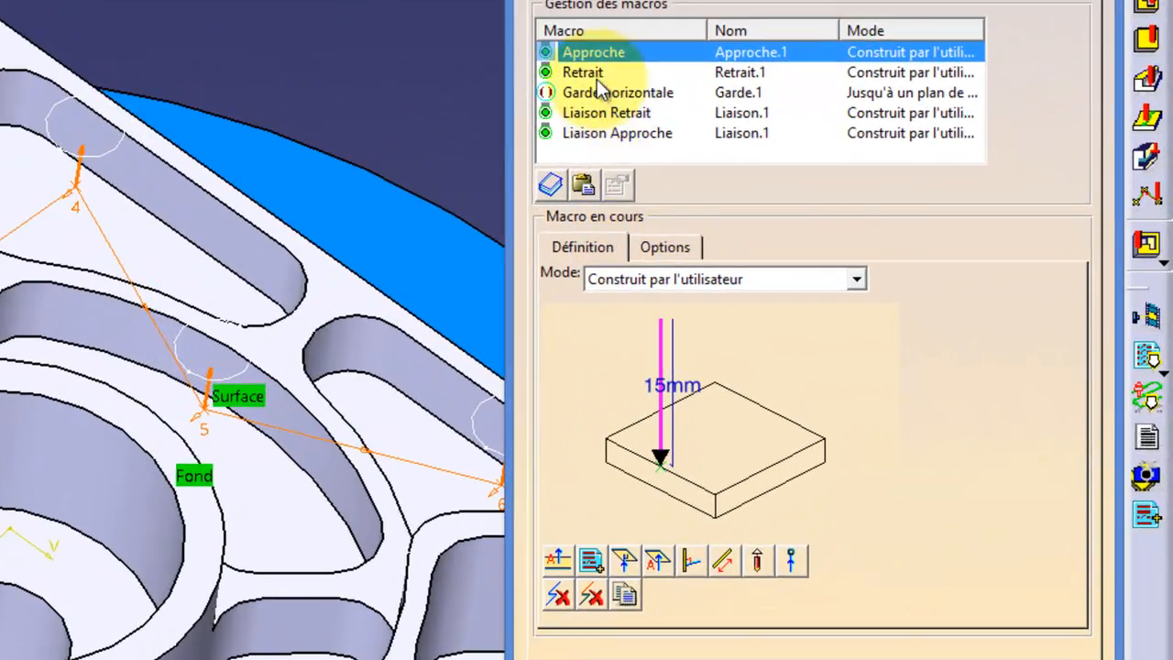
pyautogui.click(851, 187)
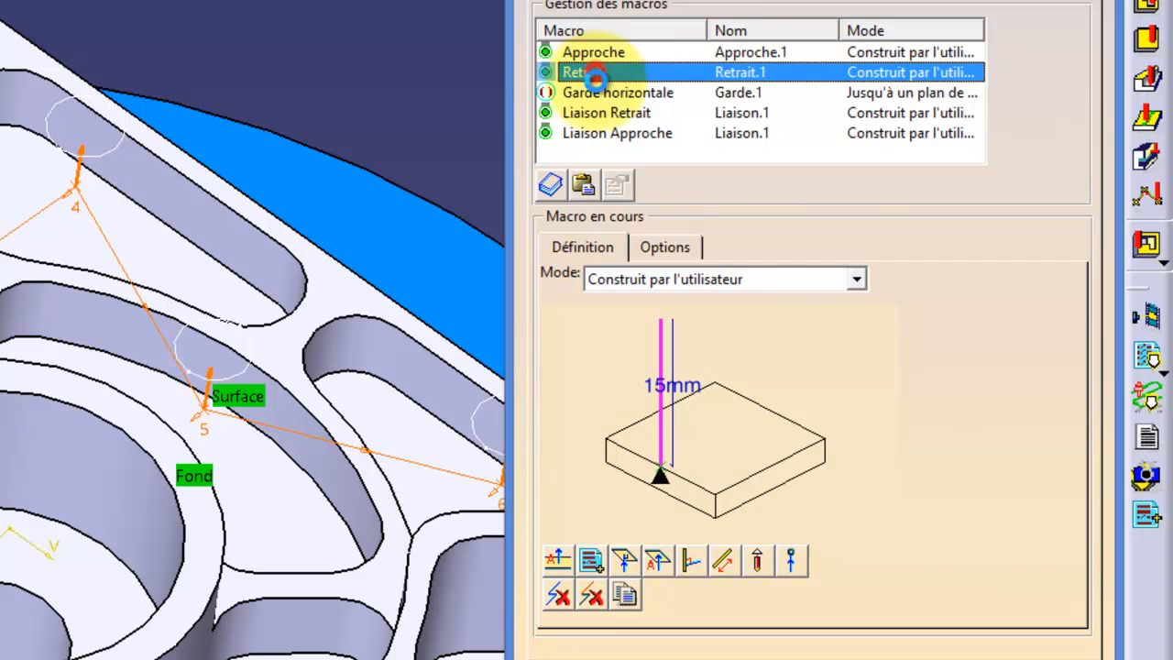
pyautogui.click(621, 114)
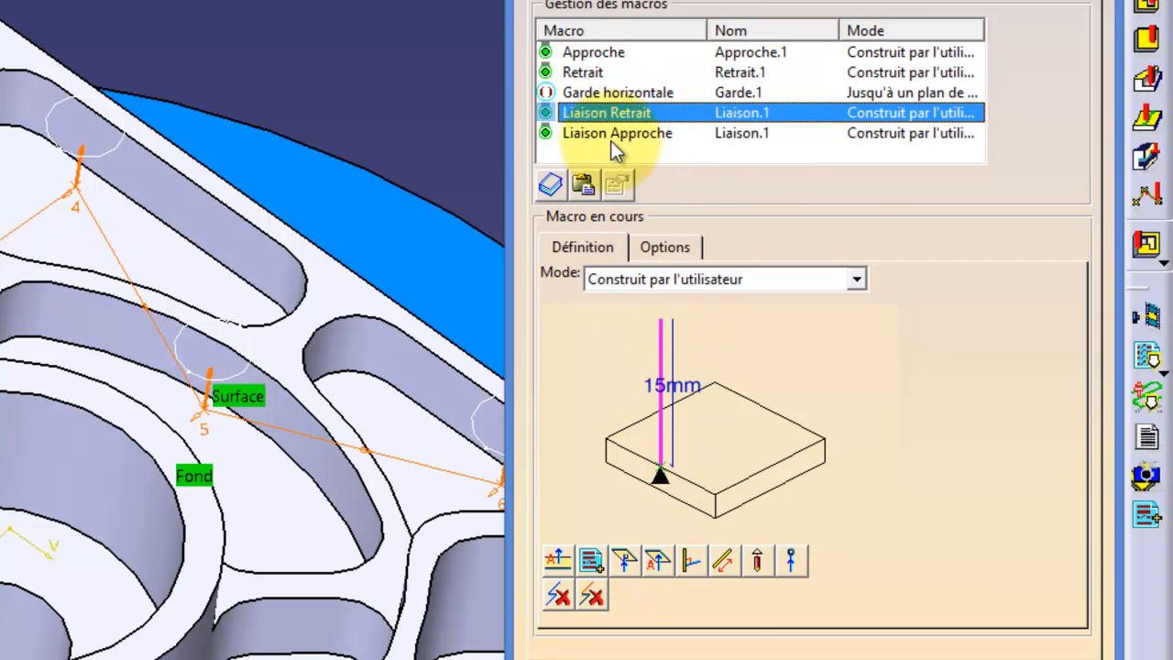
pyautogui.click(610, 134)
pyautogui.click(600, 53)
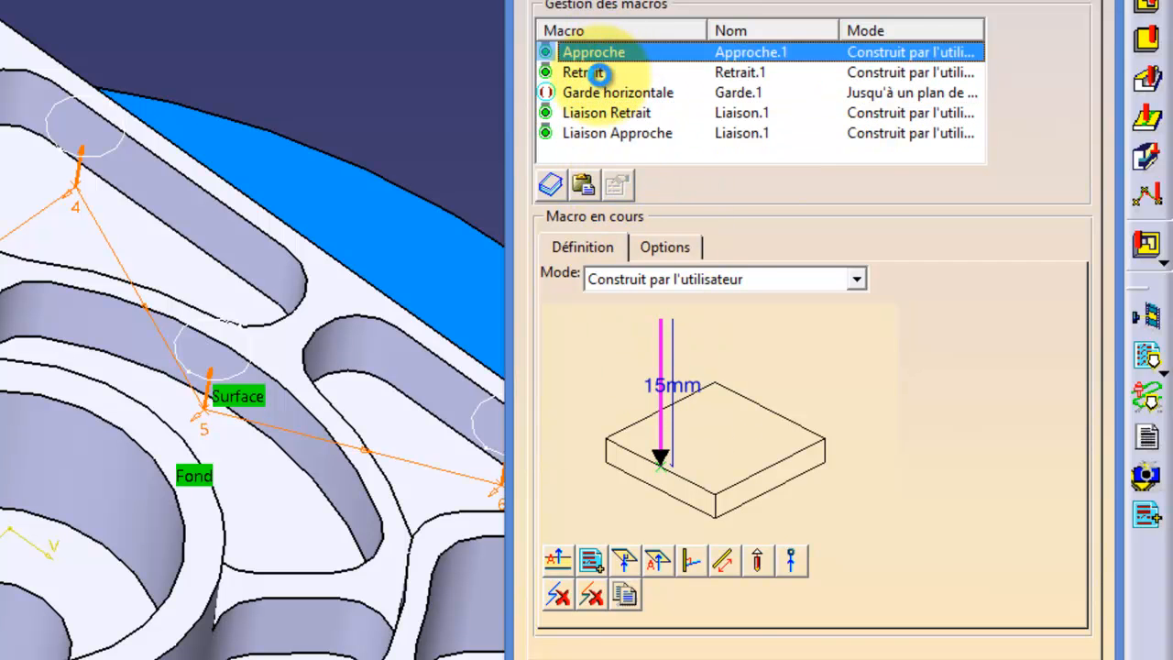
pyautogui.click(597, 73)
pyautogui.click(612, 114)
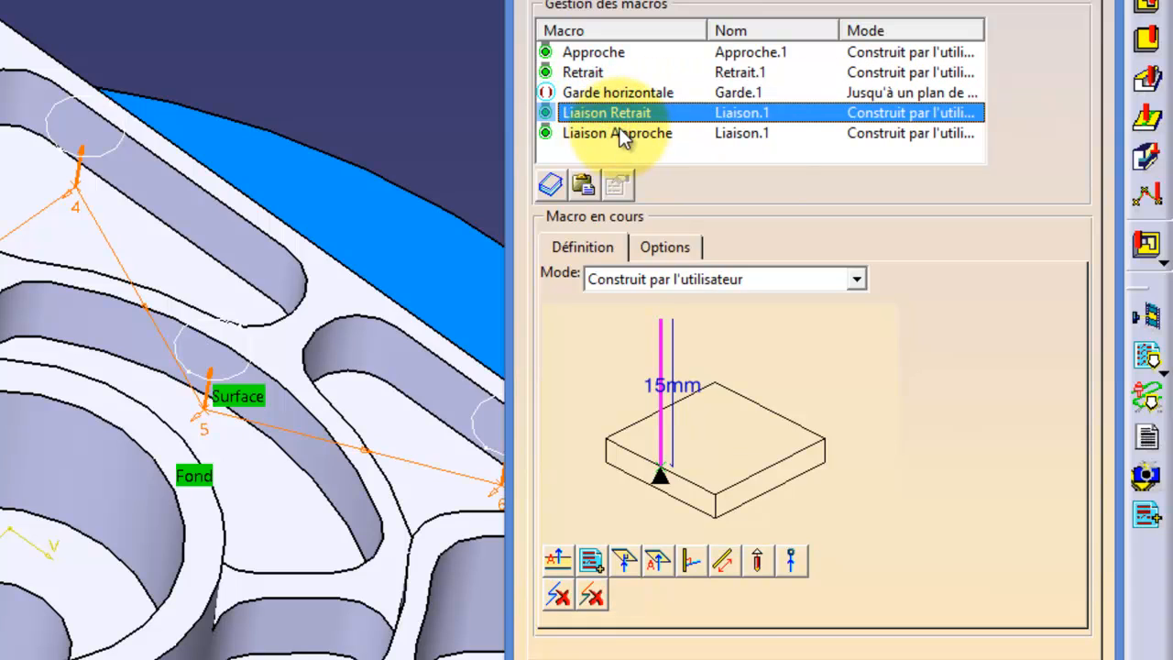
pyautogui.click(621, 134)
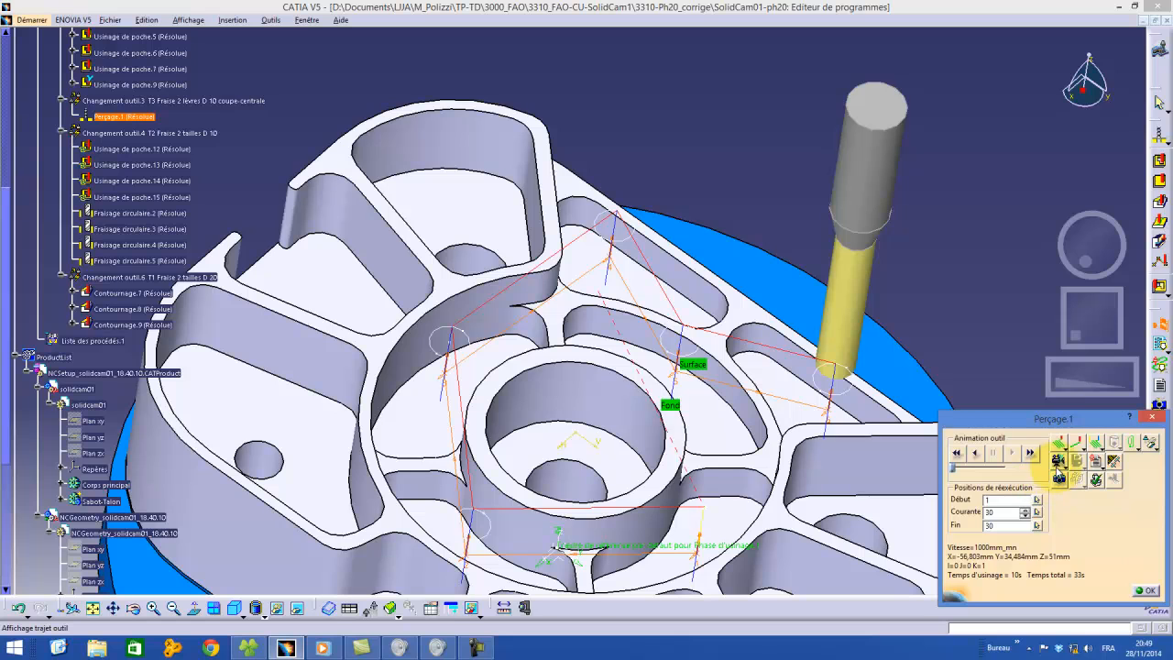
# Step: Rerun the Perçage.1 material removal video with the whole stock in view
pyautogui.click(1057, 463)
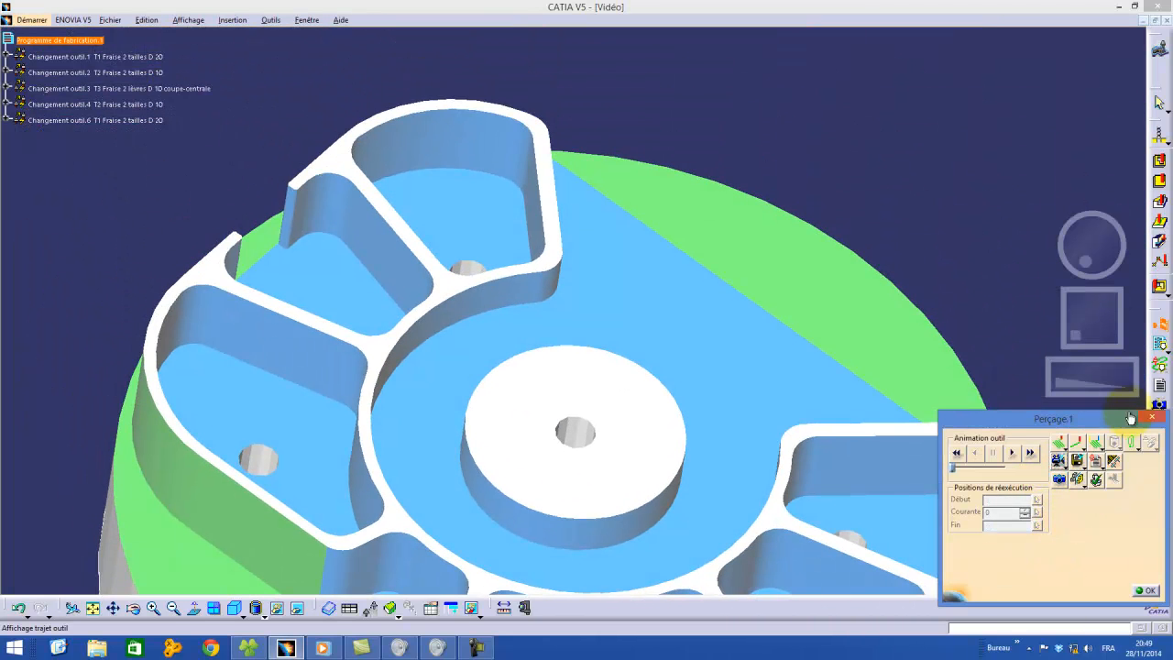
pyautogui.moveTo(1104, 393); pyautogui.dragTo(1043, 380)
pyautogui.moveTo(1076, 338); pyautogui.dragTo(1061, 308)
pyautogui.click(1012, 454)
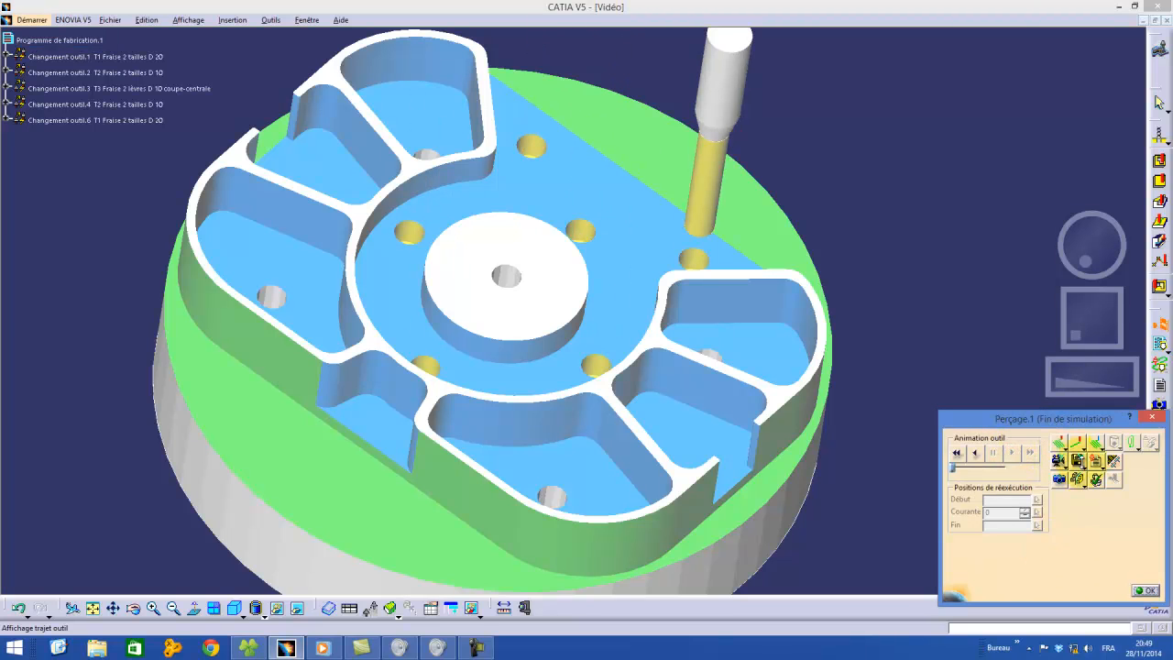
# Step: Store the video result of Perçage.1, end the simulation and validate the drilling operation
pyautogui.click(1077, 461)
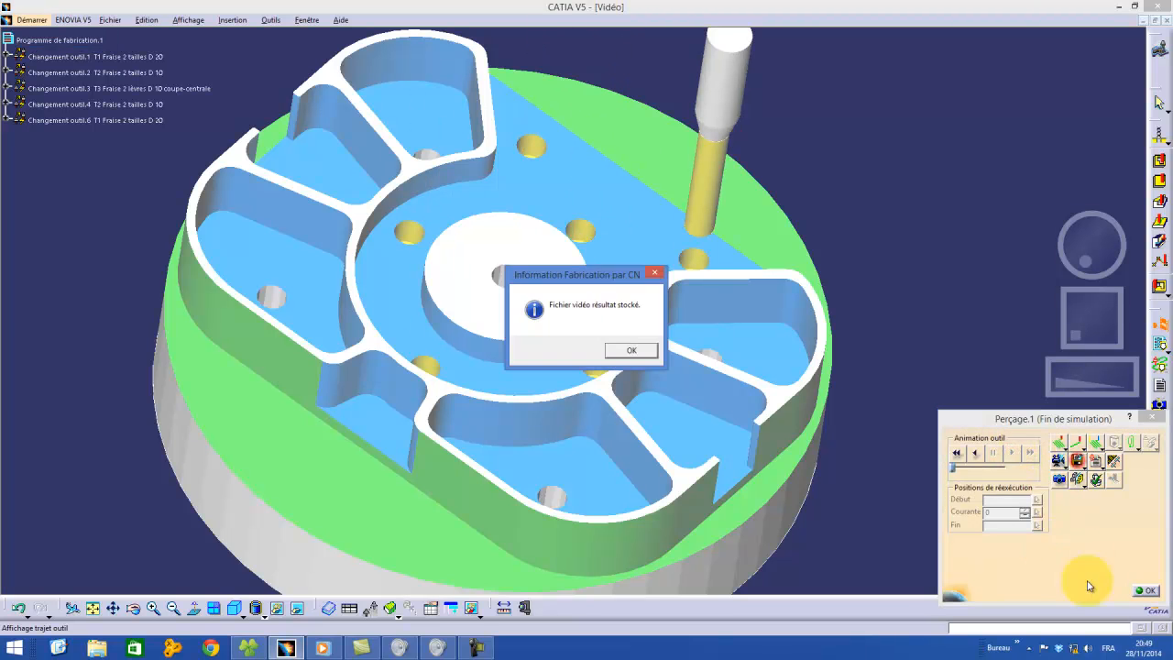
pyautogui.click(632, 351)
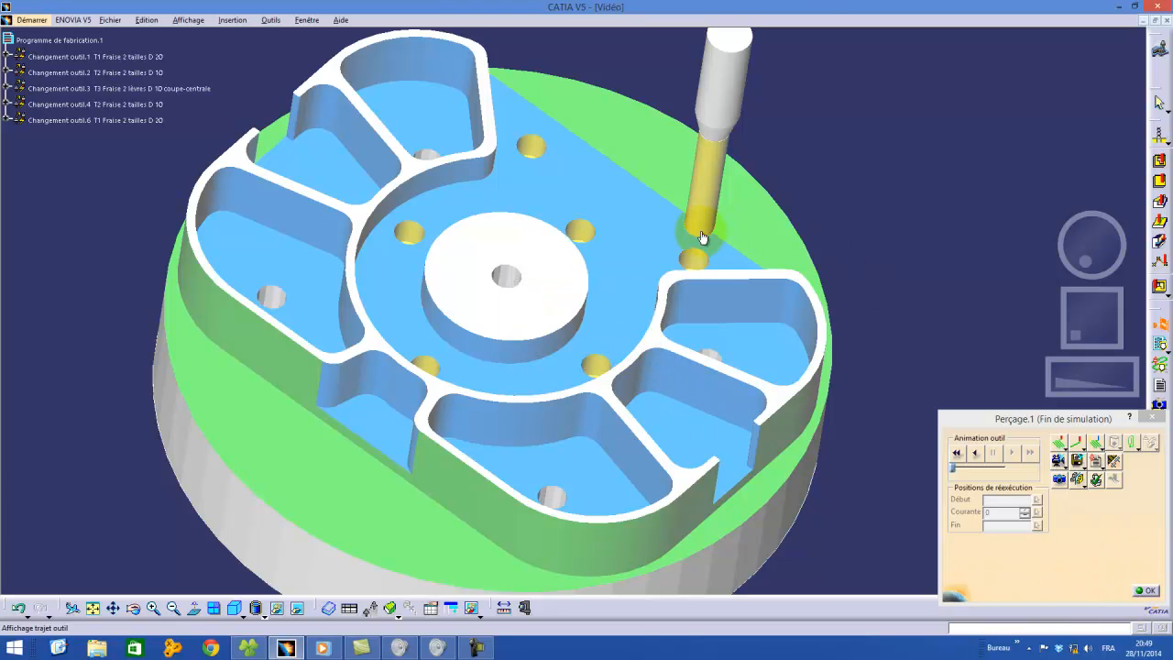
pyautogui.click(1152, 593)
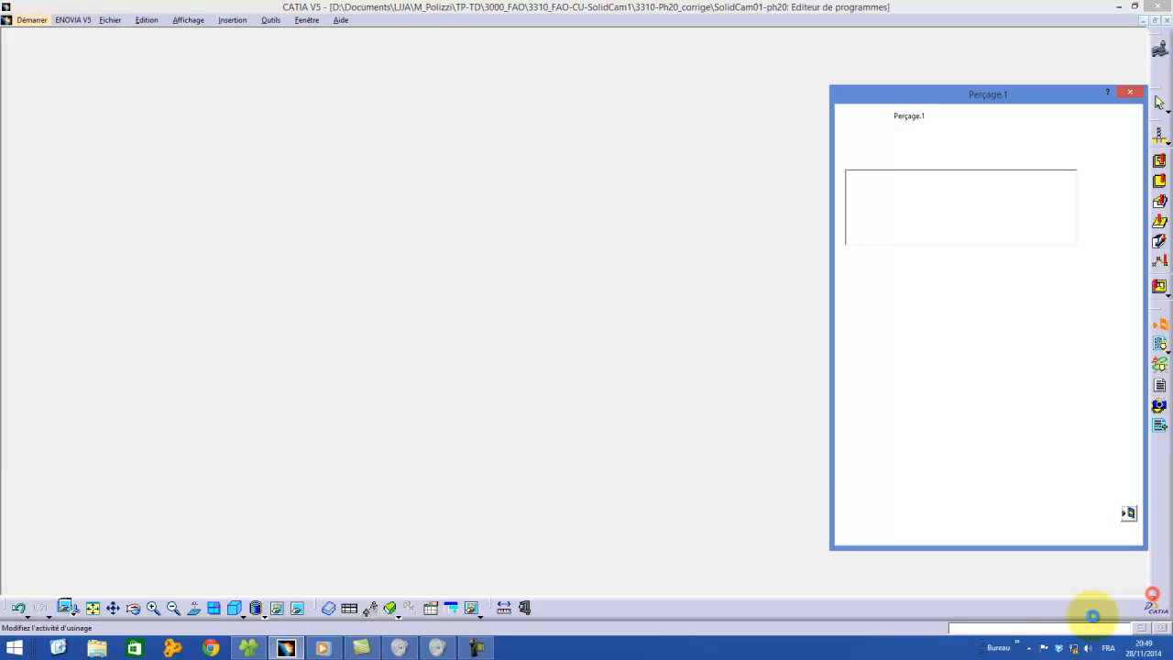
pyautogui.click(1020, 534)
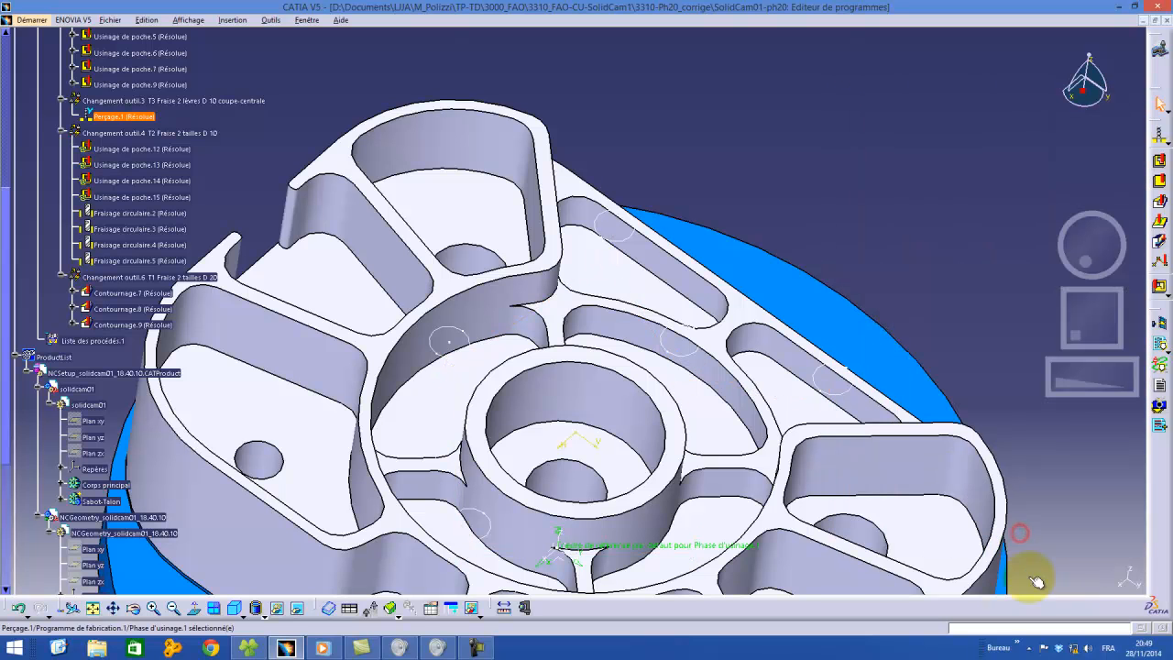
# Step: Open Usinage de poche.12 and replay its tool path from the start, examining how the tool enters the pocket
pyautogui.doubleClick(168, 146)
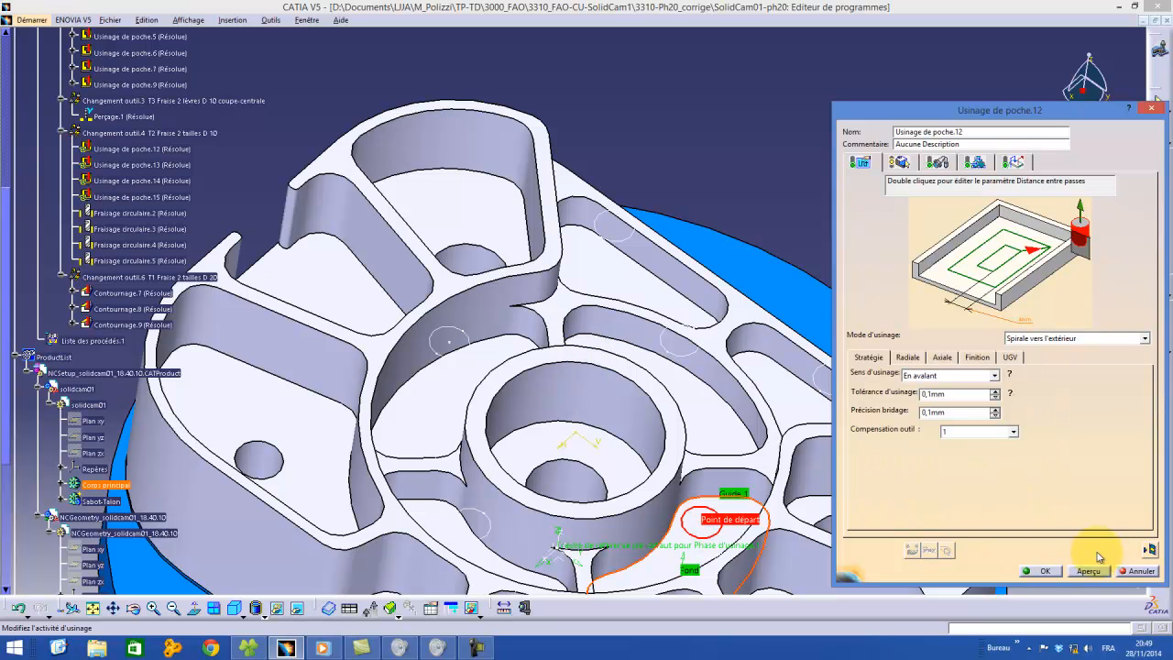
pyautogui.click(1148, 551)
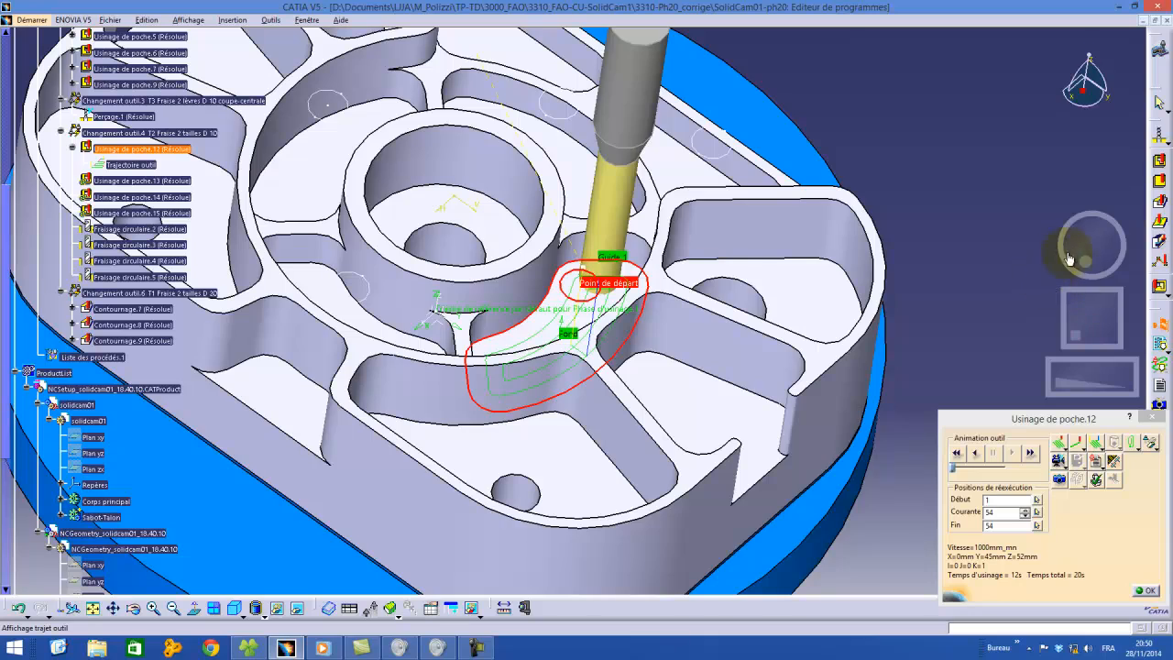
pyautogui.moveTo(1094, 241); pyautogui.dragTo(1084, 272)
pyautogui.click(958, 453)
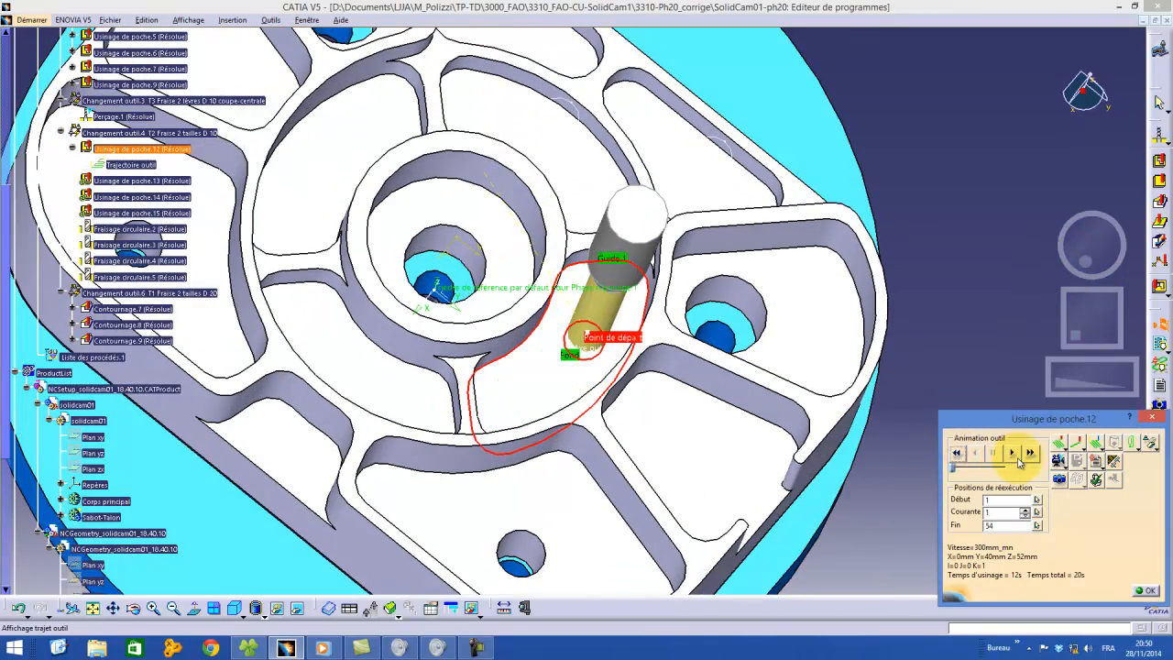
pyautogui.click(1015, 456)
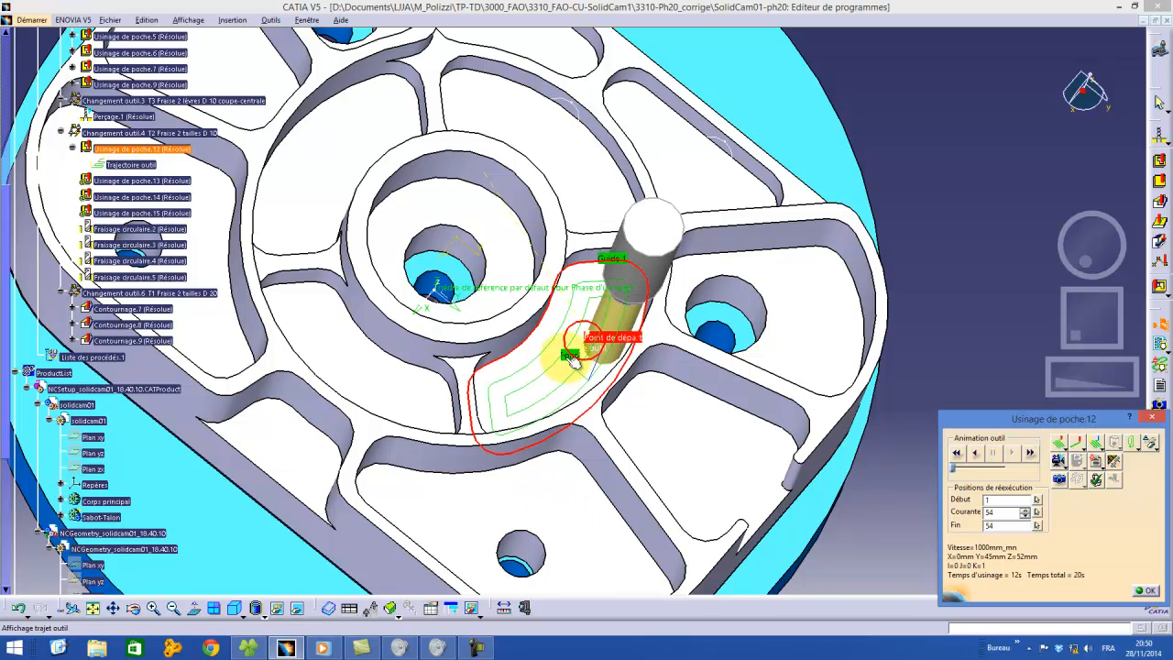
pyautogui.click(1146, 590)
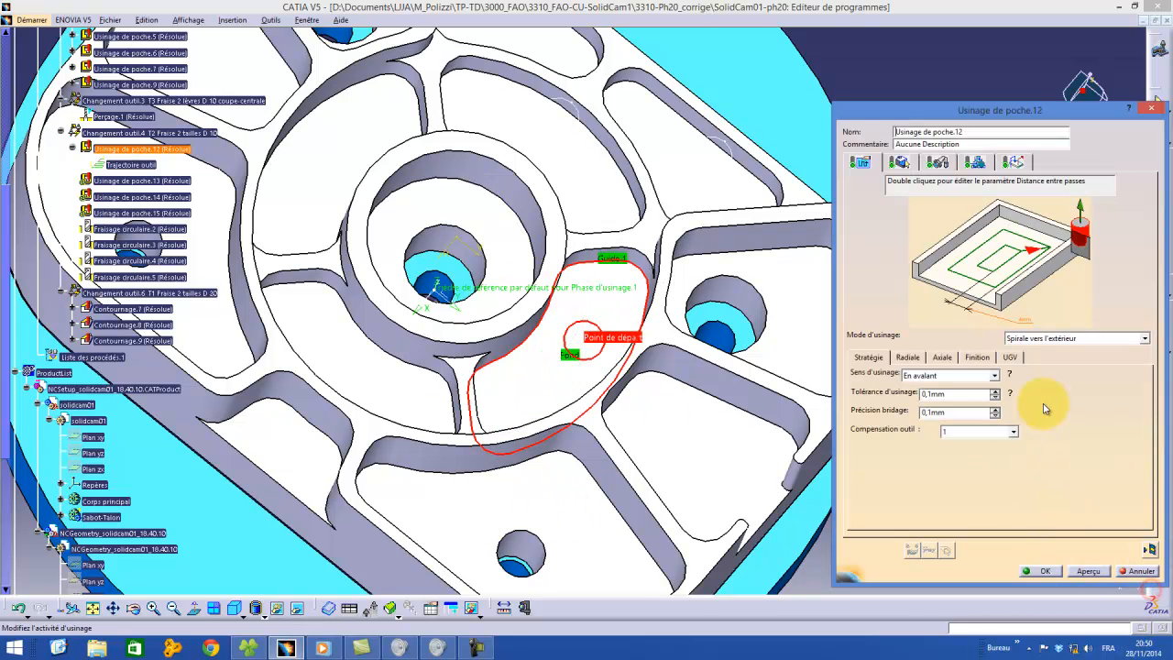
# Step: Remove all the selected geometry from Usinage de poche.12
pyautogui.click(903, 162)
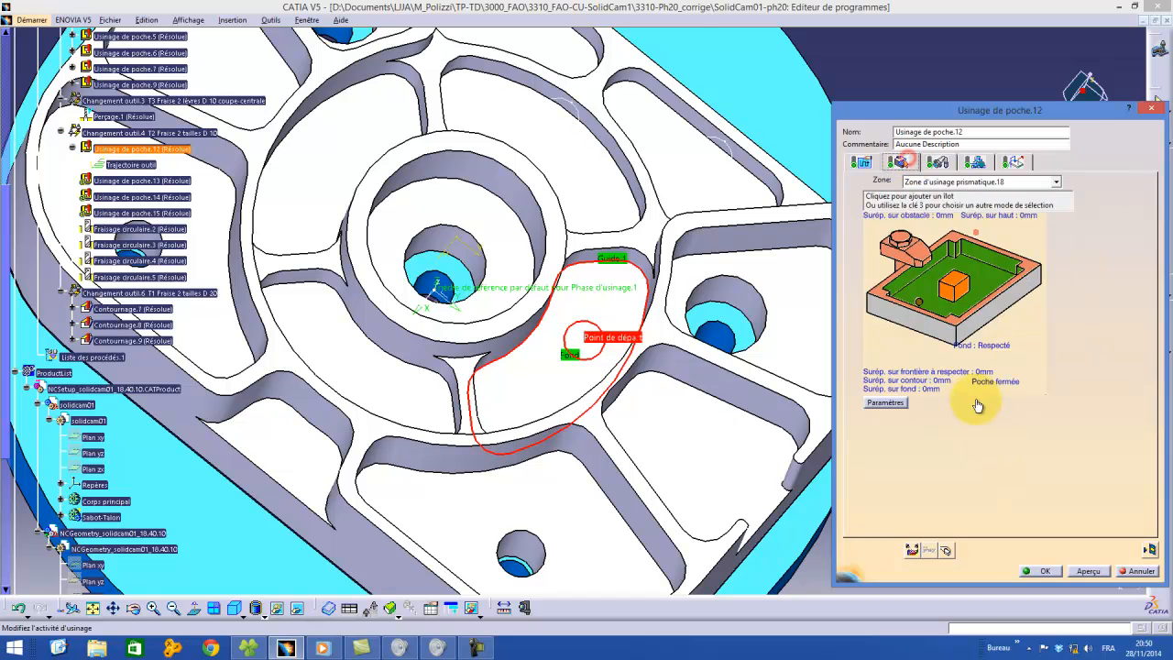
pyautogui.click(946, 551)
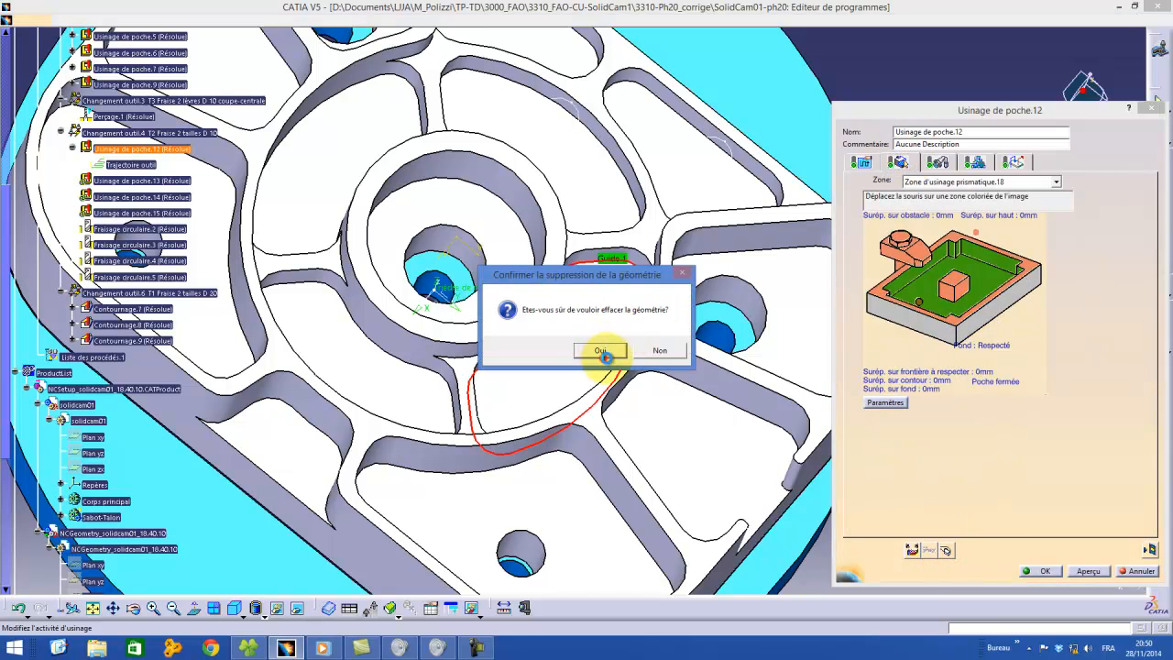
pyautogui.click(605, 355)
# Step: Select the floor of the small curved pocket beside the central boss as the bottom of Usinage de poche.12
pyautogui.click(922, 287)
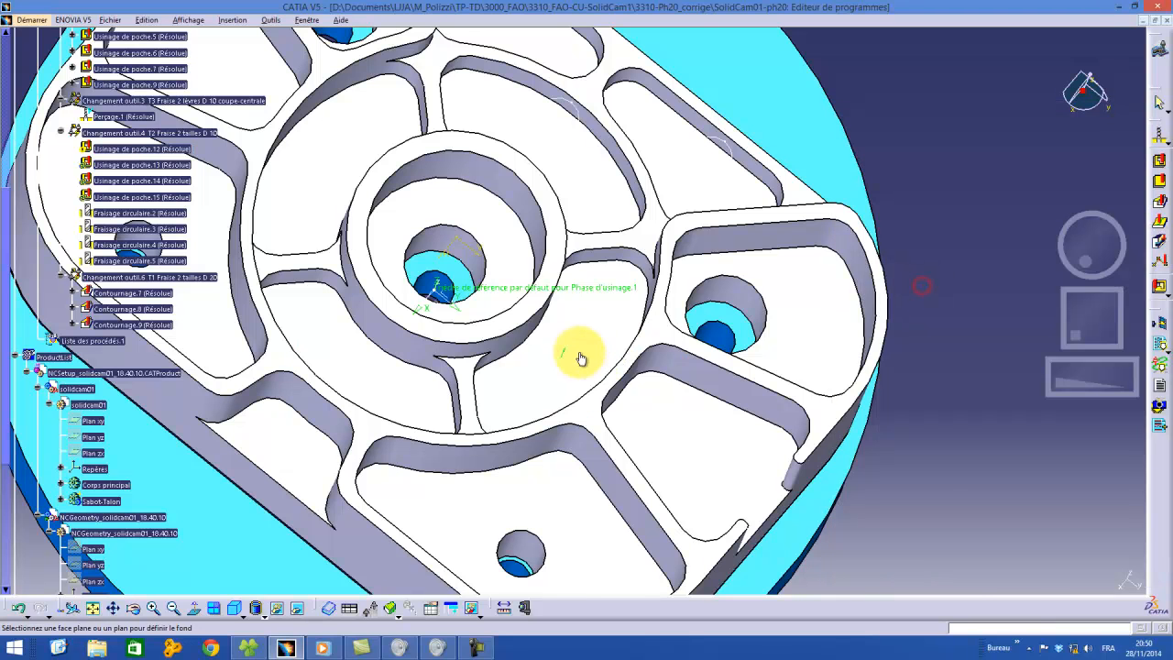
pyautogui.click(583, 341)
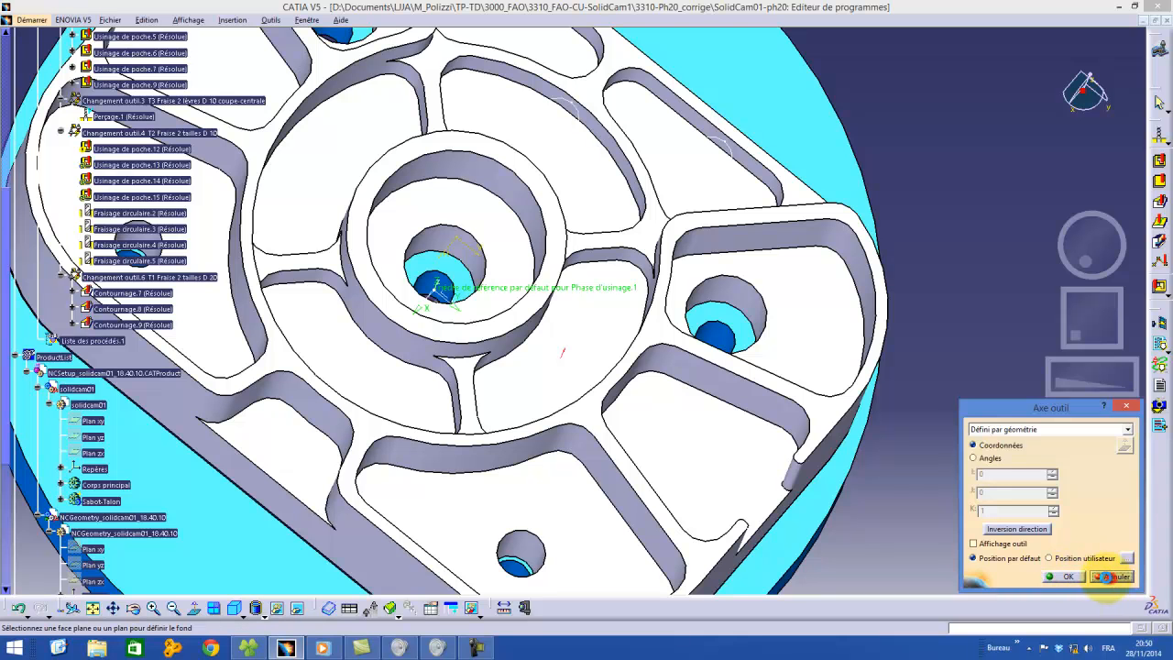
pyautogui.click(1106, 577)
pyautogui.moveTo(1081, 262); pyautogui.dragTo(1090, 222)
pyautogui.click(591, 275)
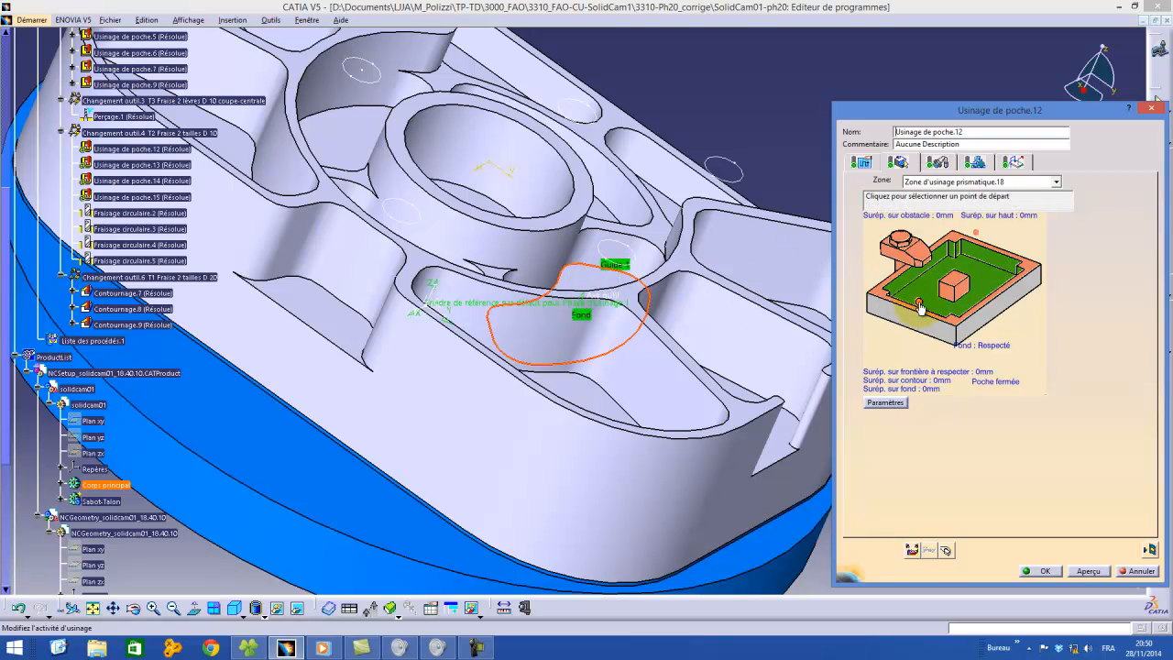
# Step: Select the auxiliary circle over the small curved pocket as the start point of Usinage de poche.12 and replay its tool path
pyautogui.click(921, 308)
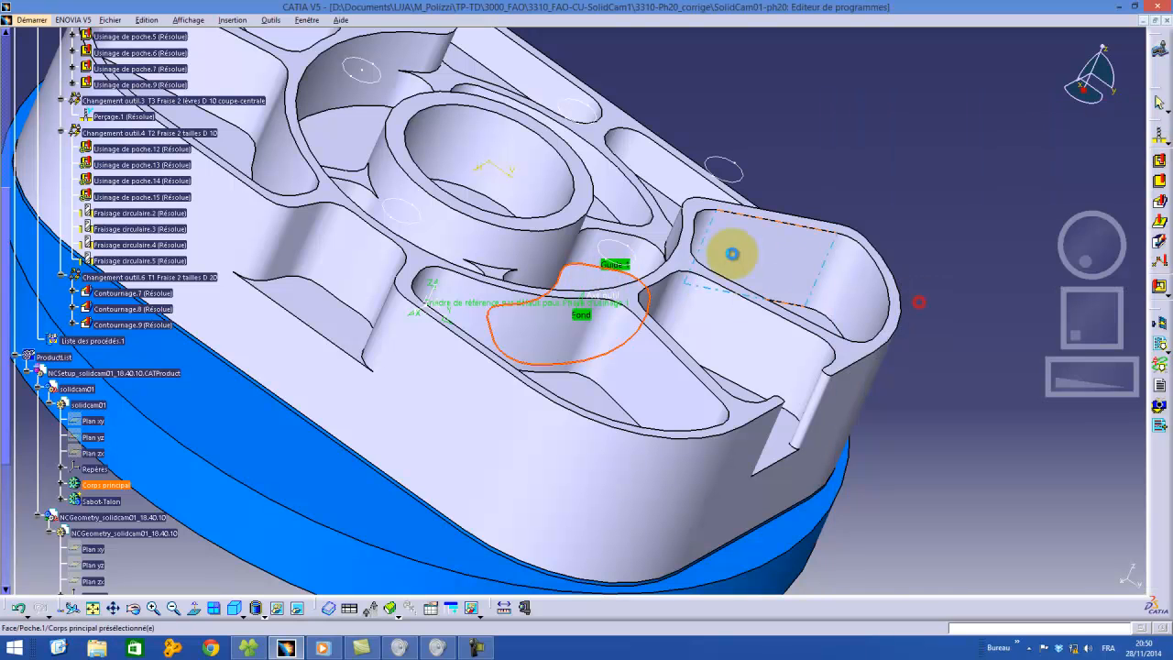
pyautogui.click(641, 262)
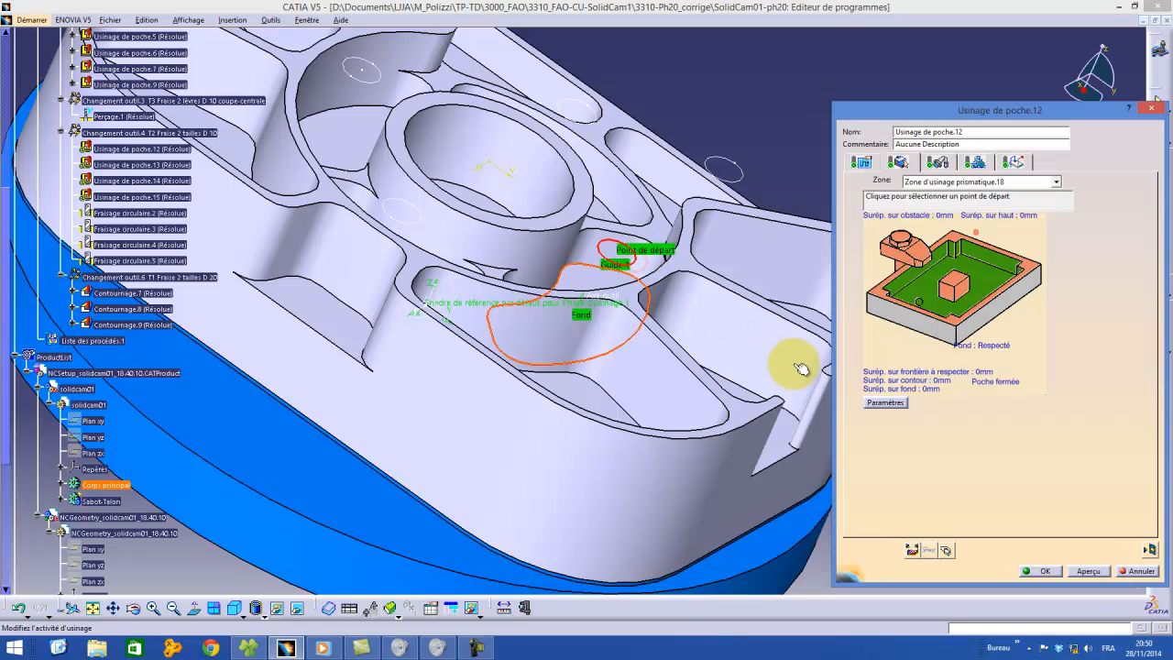
pyautogui.click(1151, 549)
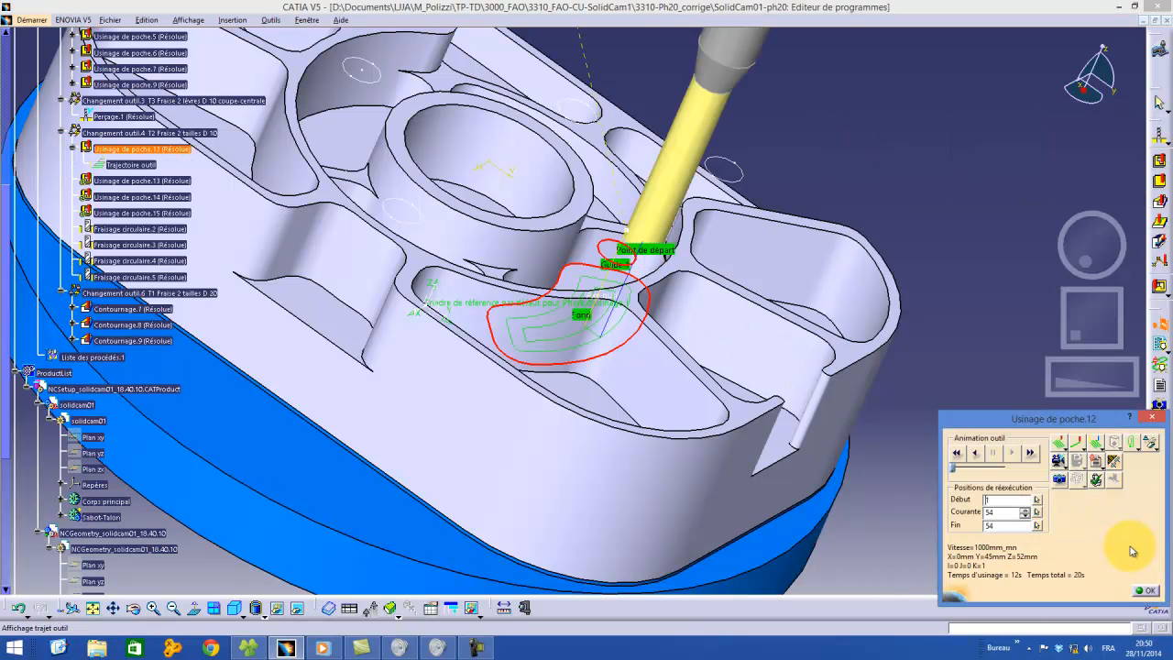
pyautogui.click(957, 453)
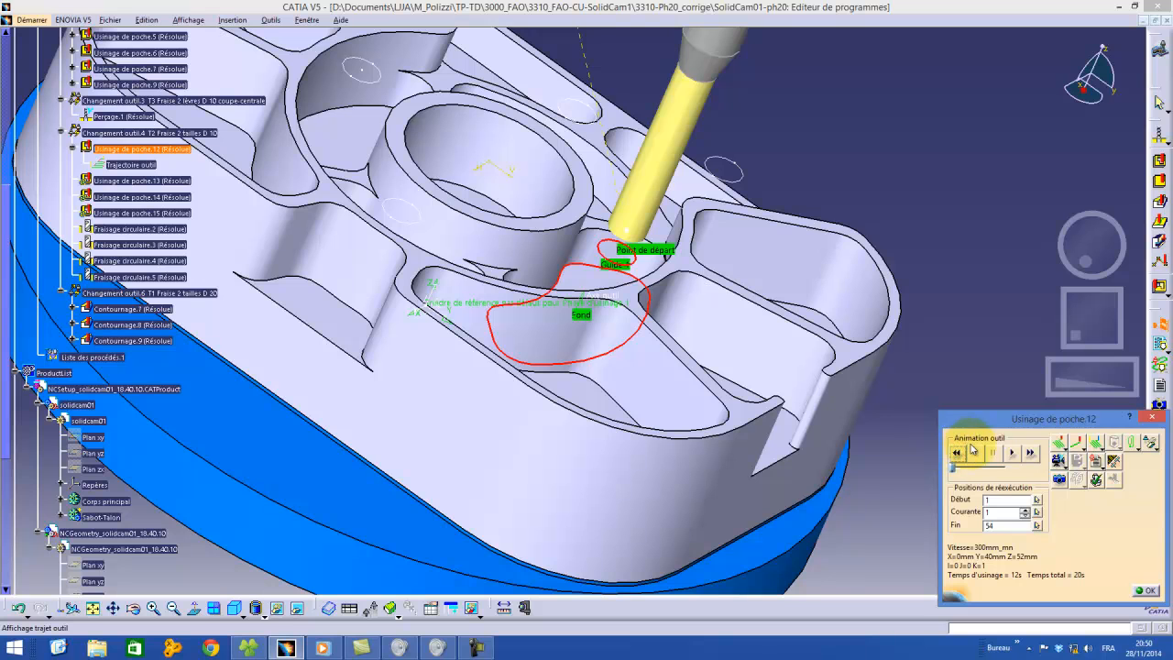
pyautogui.click(1016, 453)
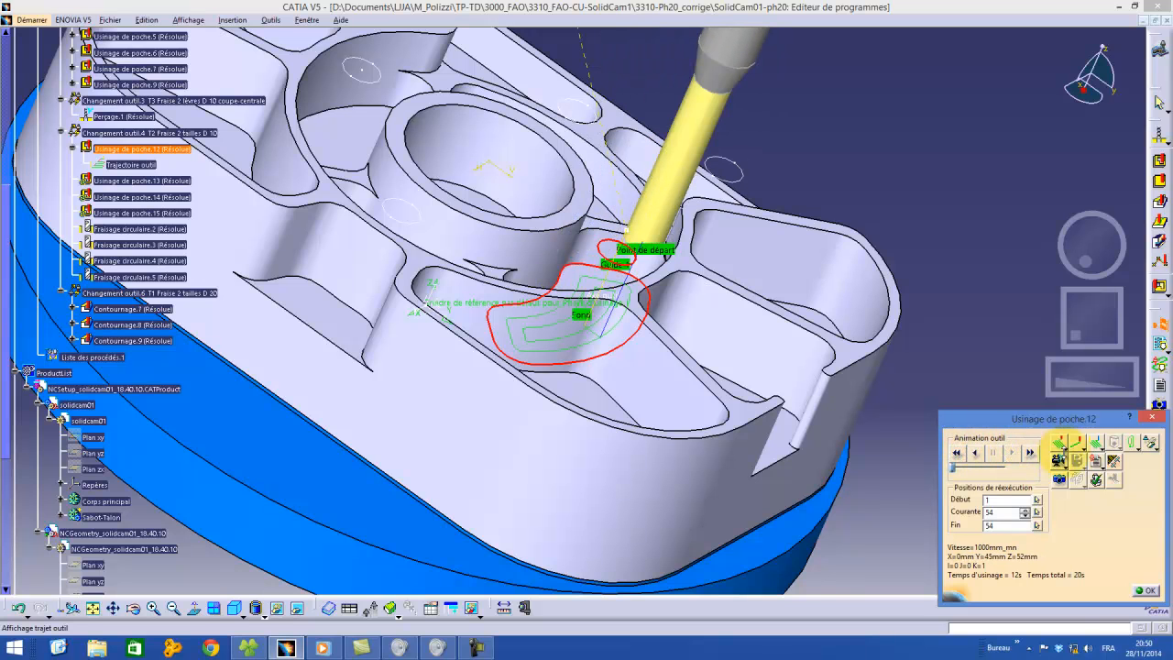
# Step: Replay the Usinage de poche.12 tool path point by point from the start, examining the passes, and cancel the operation's edits
pyautogui.click(1061, 444)
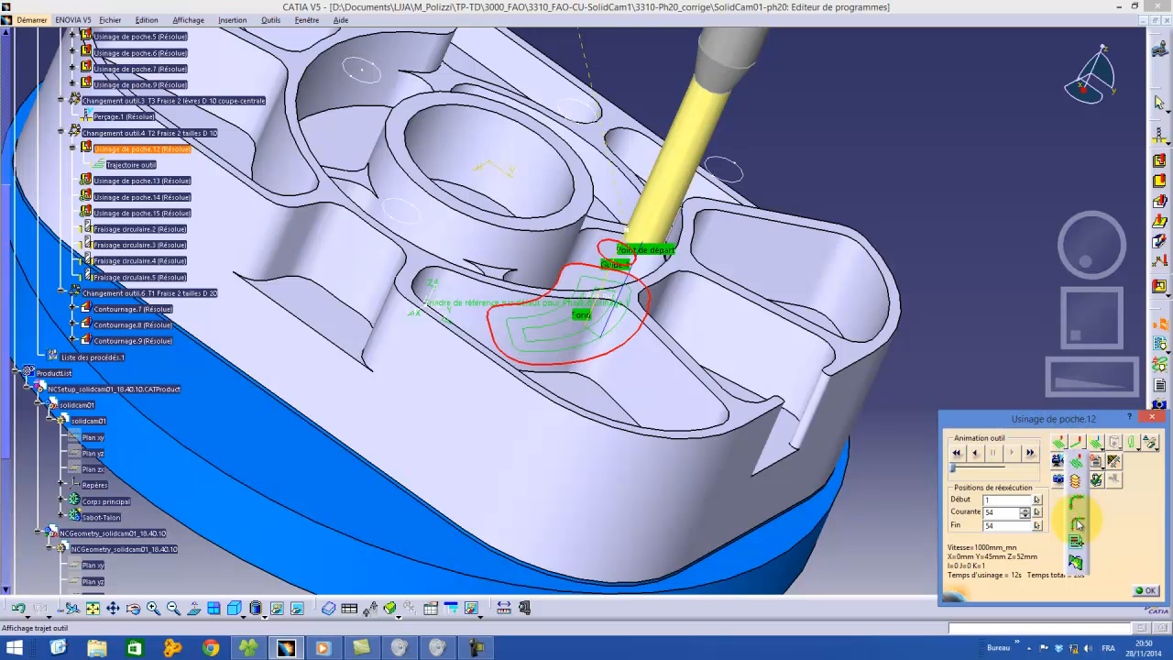
pyautogui.click(1079, 523)
pyautogui.click(955, 453)
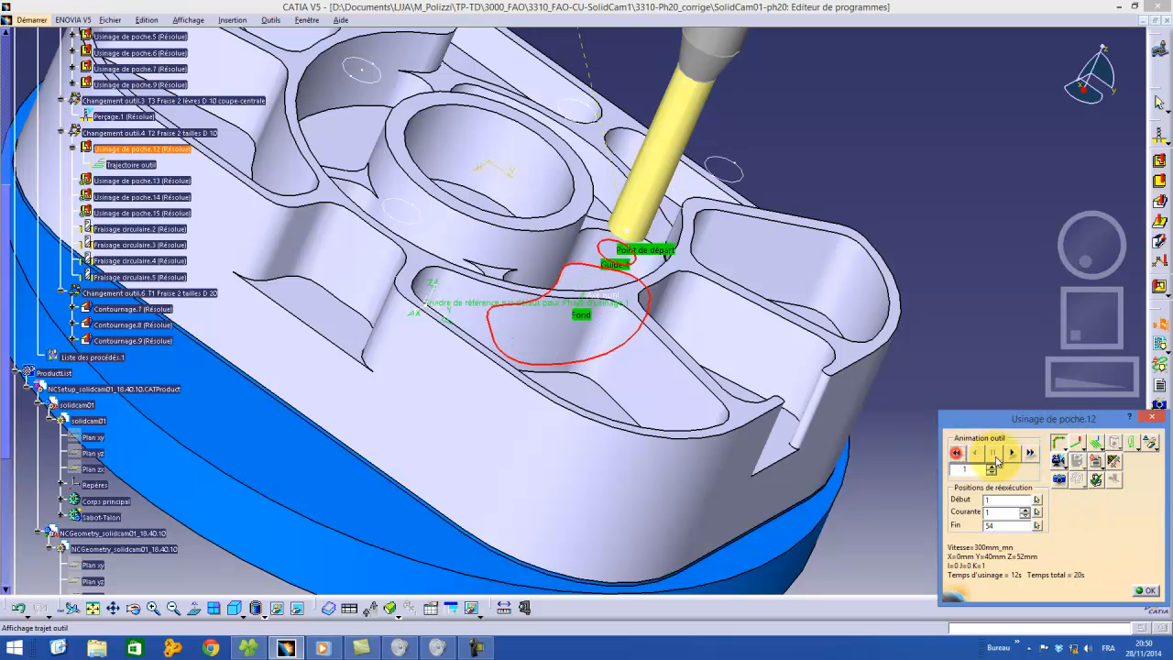
pyautogui.click(1014, 454)
pyautogui.moveTo(1093, 226); pyautogui.dragTo(1067, 316)
pyautogui.click(1013, 453)
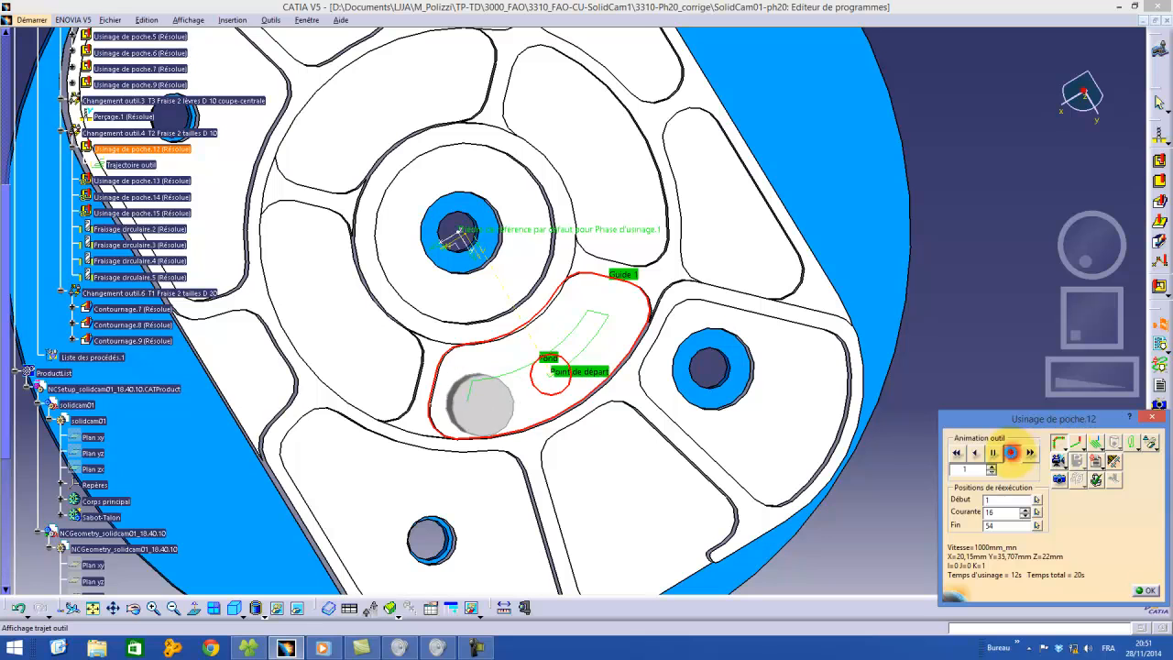
pyautogui.click(1011, 453)
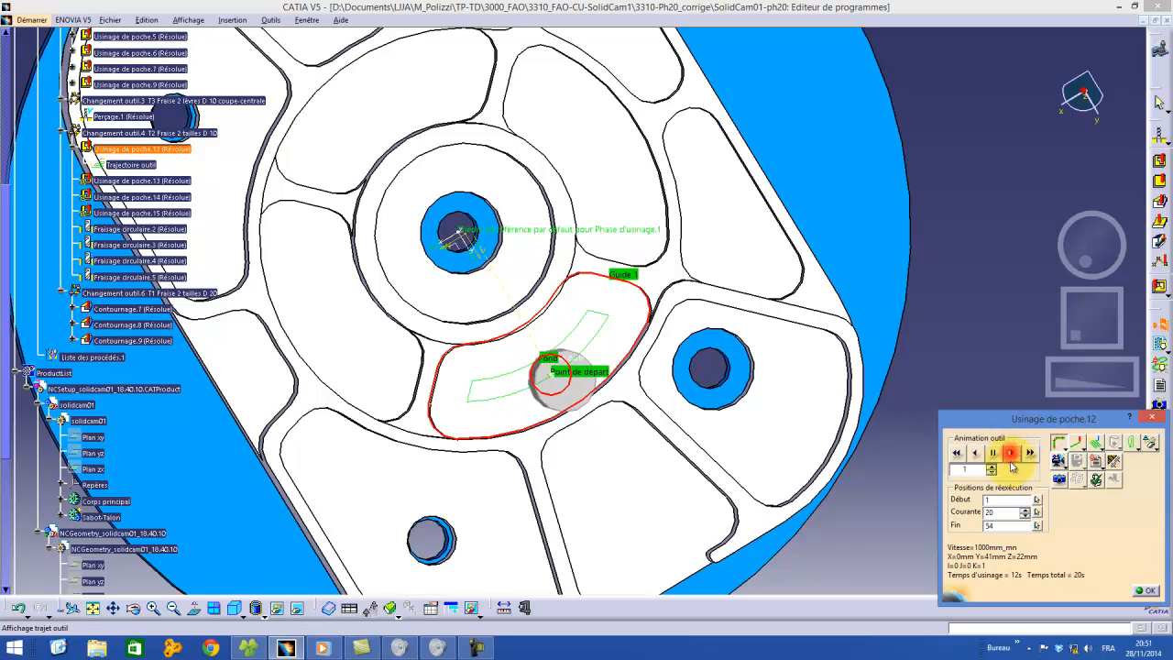
pyautogui.click(1142, 588)
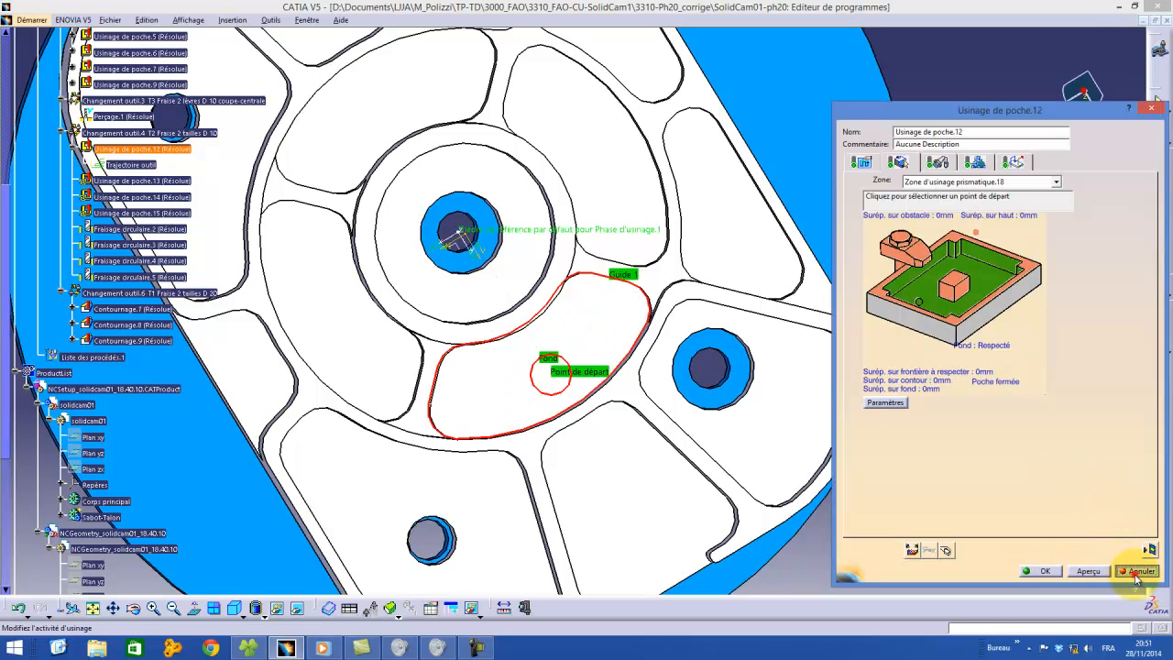
pyautogui.click(1137, 573)
# Step: Compute the tool path of Usinage de poche.13 and validate the operation
pyautogui.moveTo(1080, 341)
pyautogui.mouseDown()
pyautogui.moveTo(1085, 259)
pyautogui.moveTo(1090, 339)
pyautogui.mouseUp()
pyautogui.moveTo(1085, 263)
pyautogui.mouseDown()
pyautogui.moveTo(1089, 187)
pyautogui.moveTo(1079, 185)
pyautogui.mouseUp()
pyautogui.moveTo(1092, 315)
pyautogui.mouseDown()
pyautogui.moveTo(1092, 347)
pyautogui.moveTo(1095, 318)
pyautogui.mouseUp()
pyautogui.moveTo(1090, 247); pyautogui.dragTo(1093, 248)
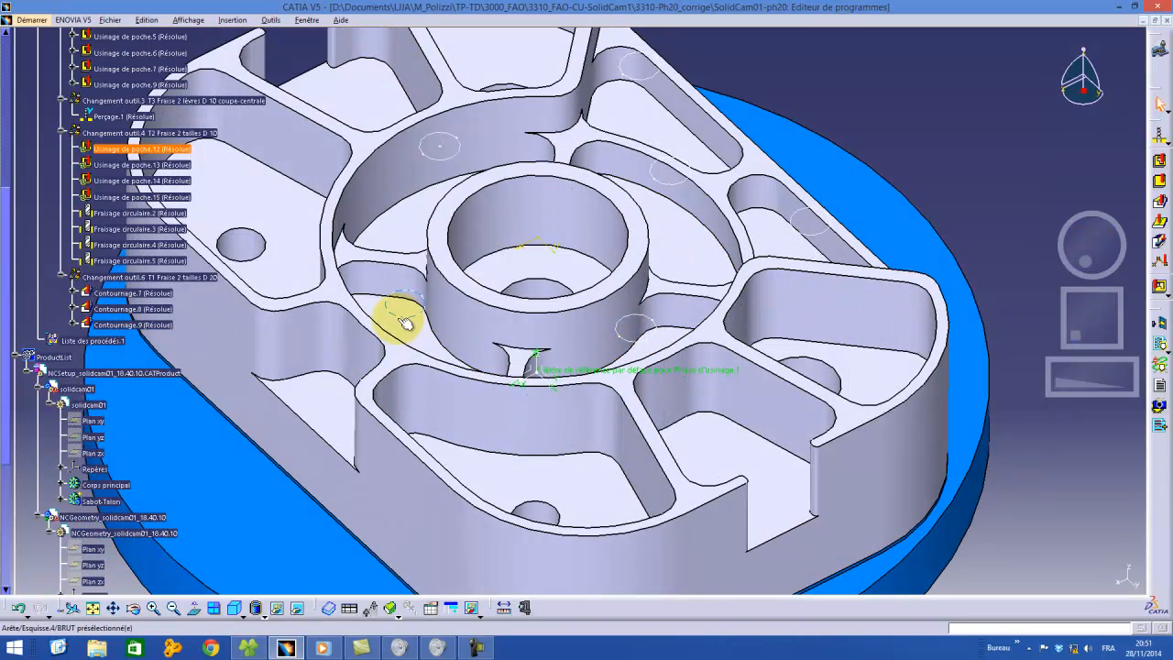
pyautogui.doubleClick(108, 166)
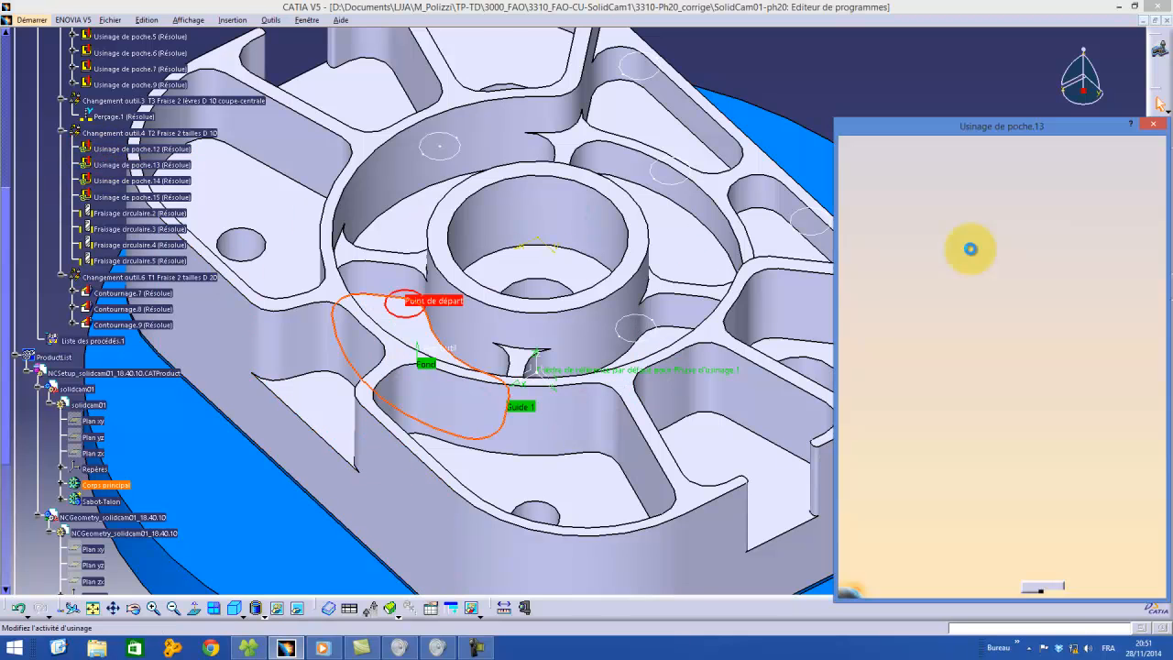
pyautogui.click(1151, 565)
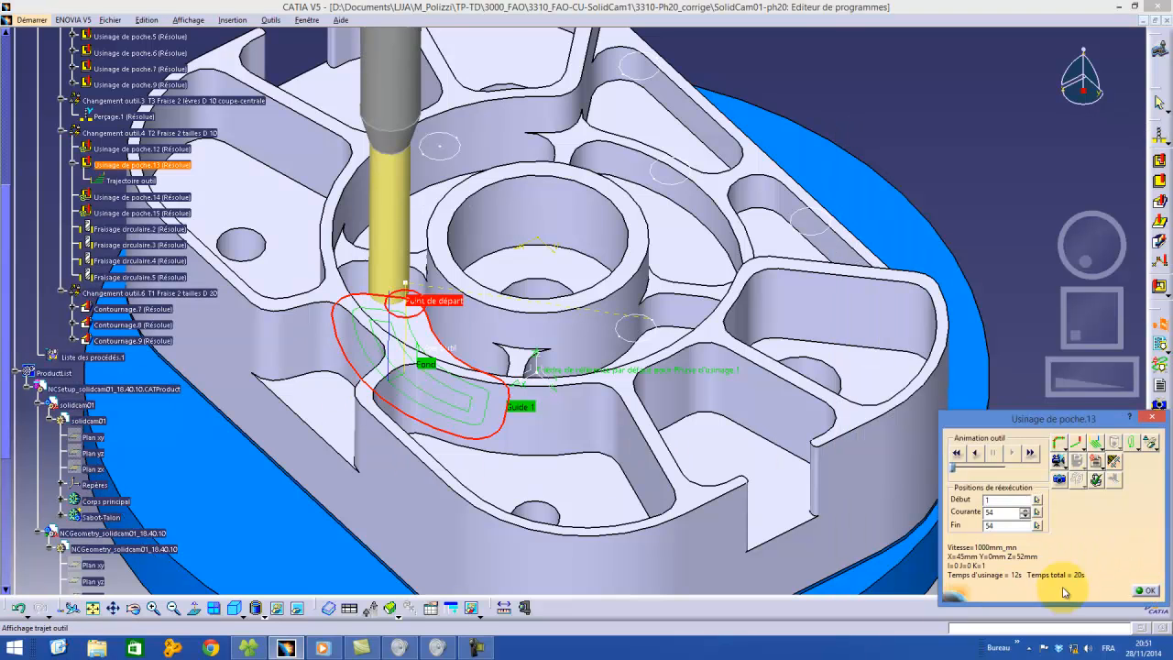
pyautogui.click(1146, 591)
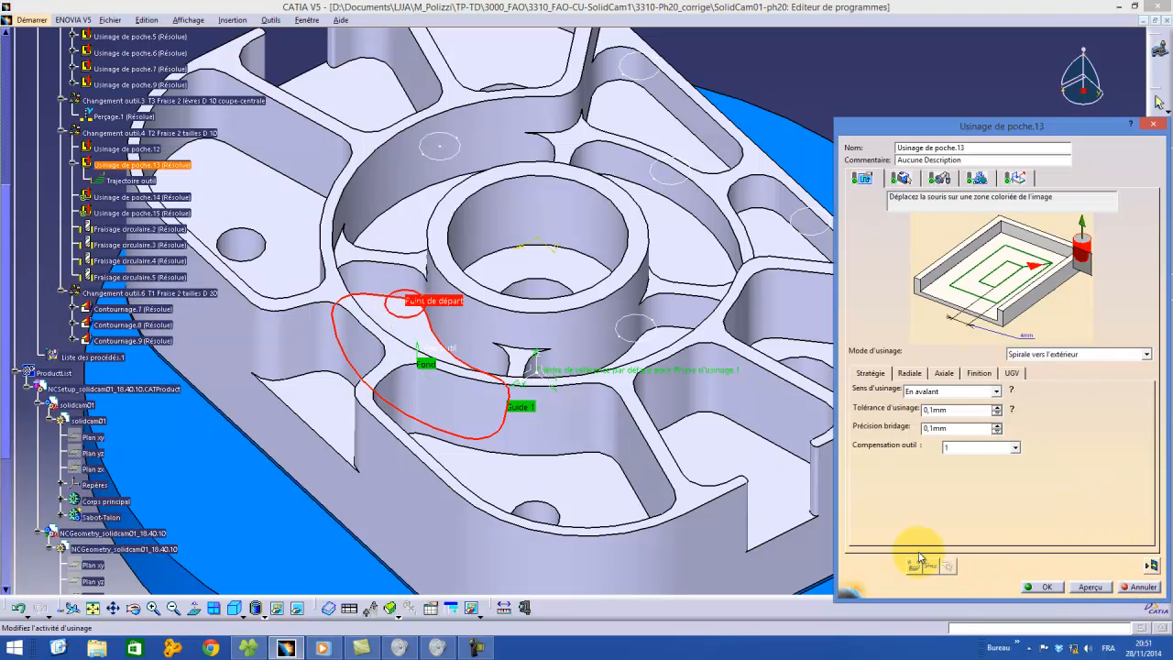
pyautogui.click(1043, 586)
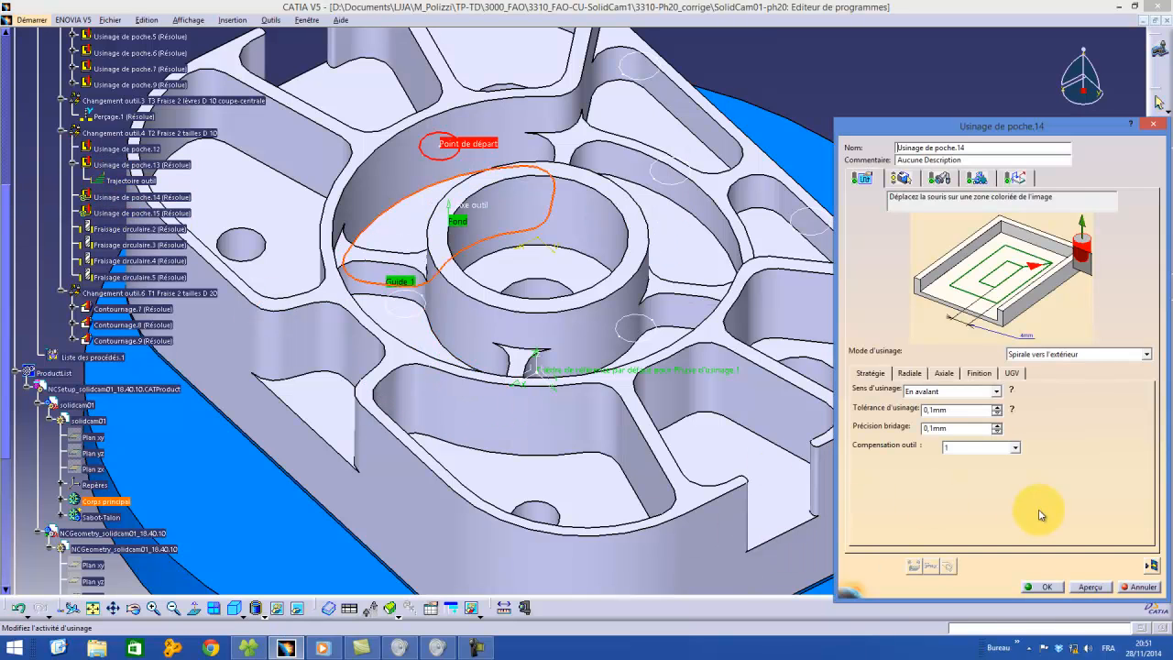
# Step: Compute the tool path of Usinage de poche.14 and validate the operation
pyautogui.click(1151, 565)
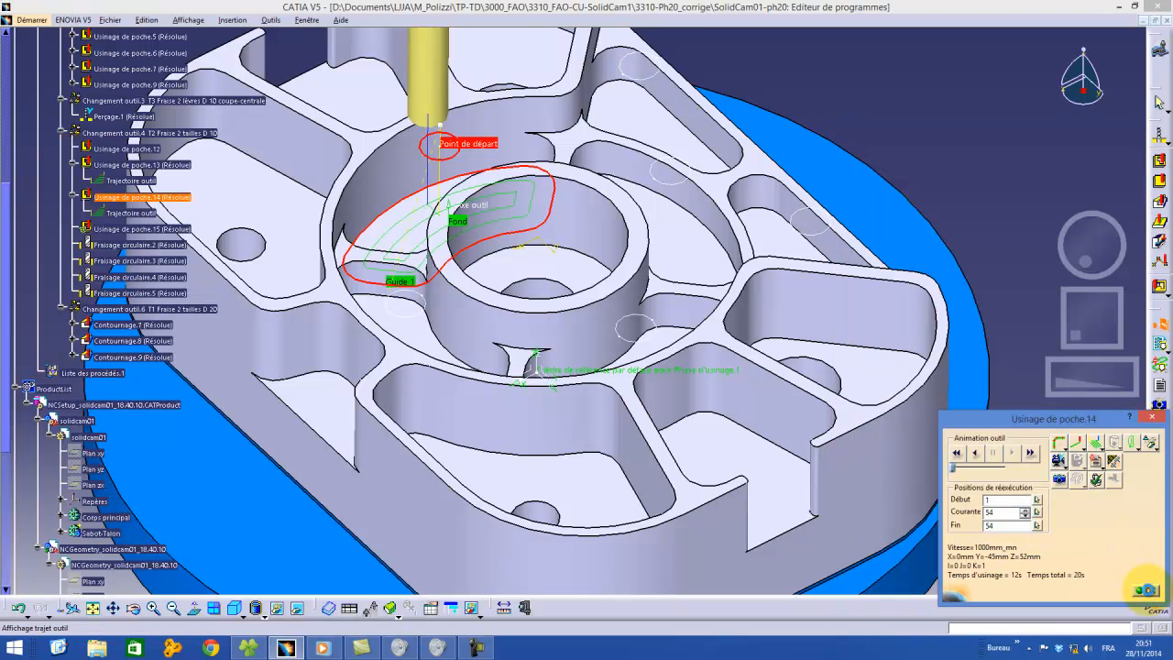
pyautogui.click(1146, 589)
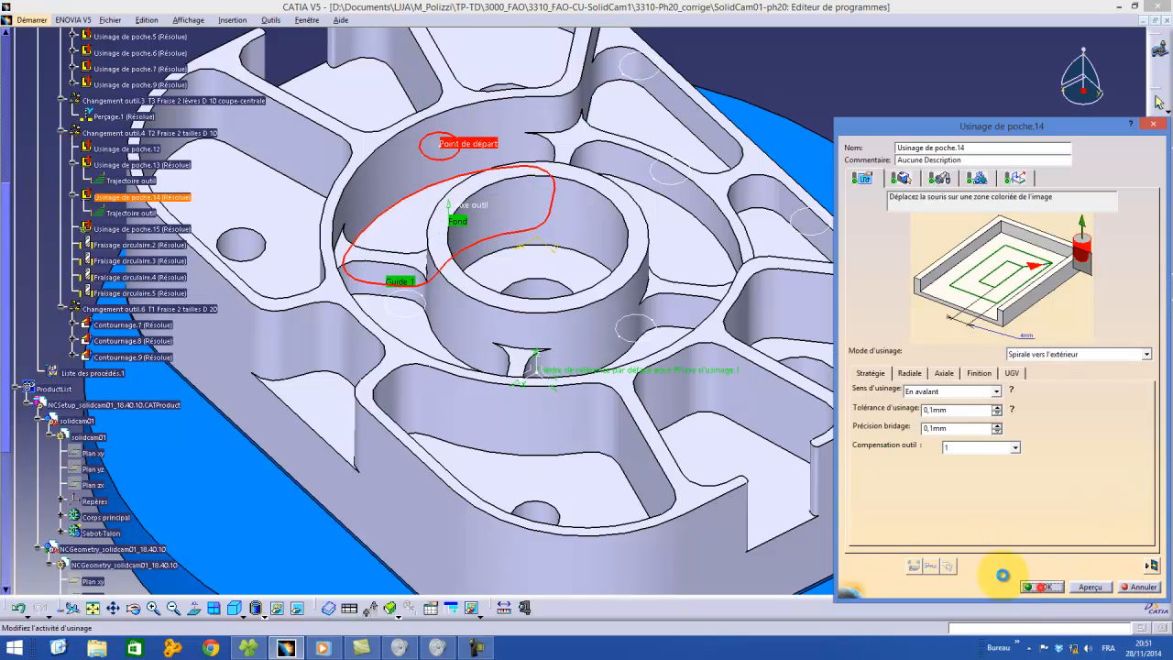
pyautogui.click(1043, 586)
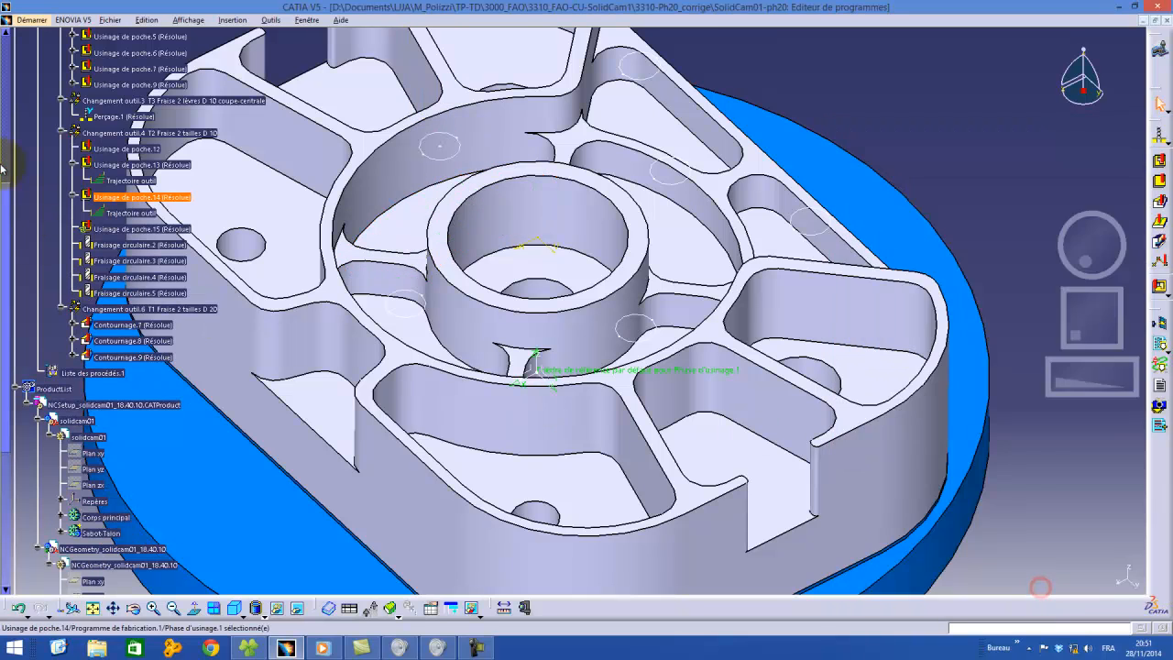
# Step: Compute the tool path of Usinage de poche.15 and replay it point by point
pyautogui.doubleClick(149, 236)
pyautogui.click(1153, 568)
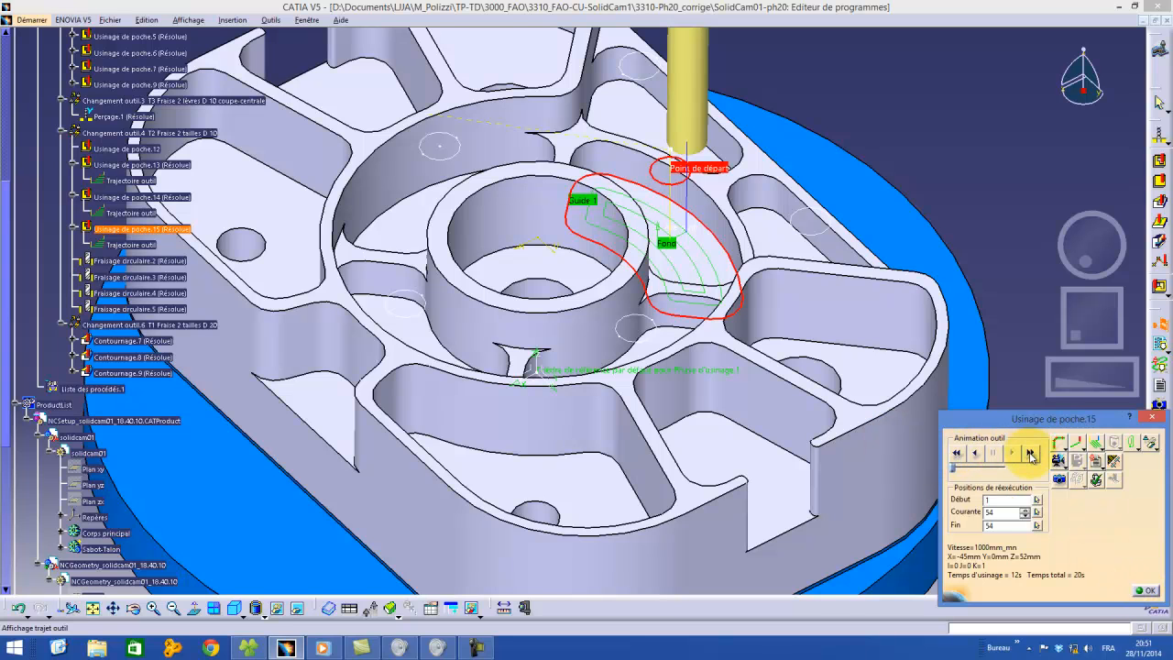
pyautogui.click(1012, 453)
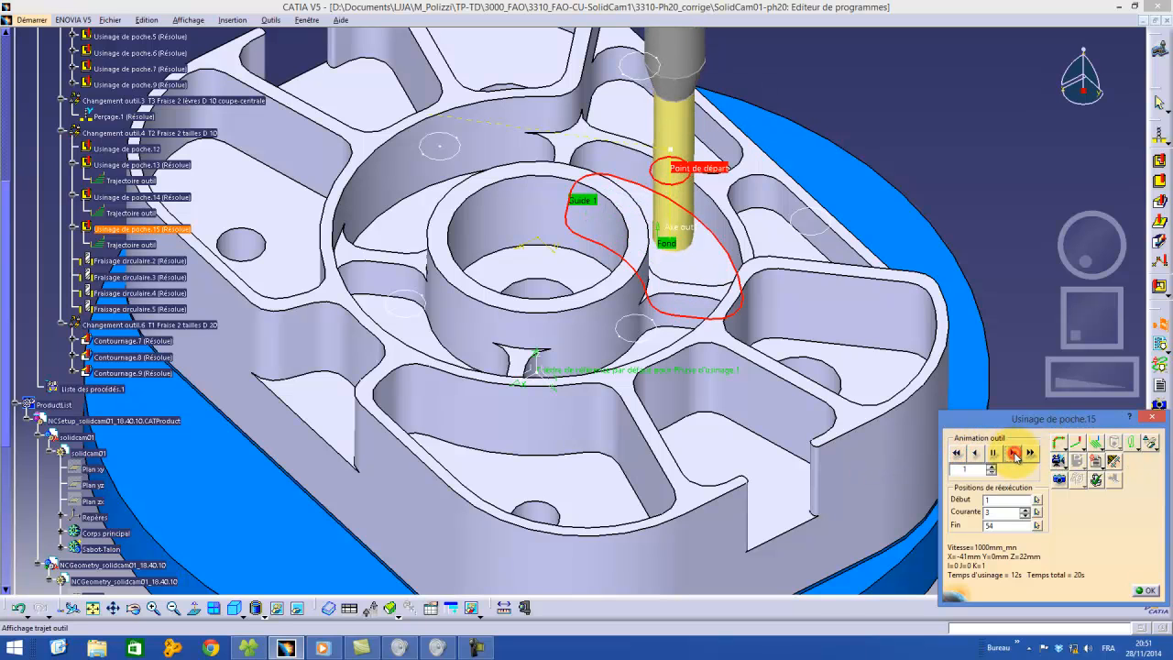
pyautogui.click(1145, 591)
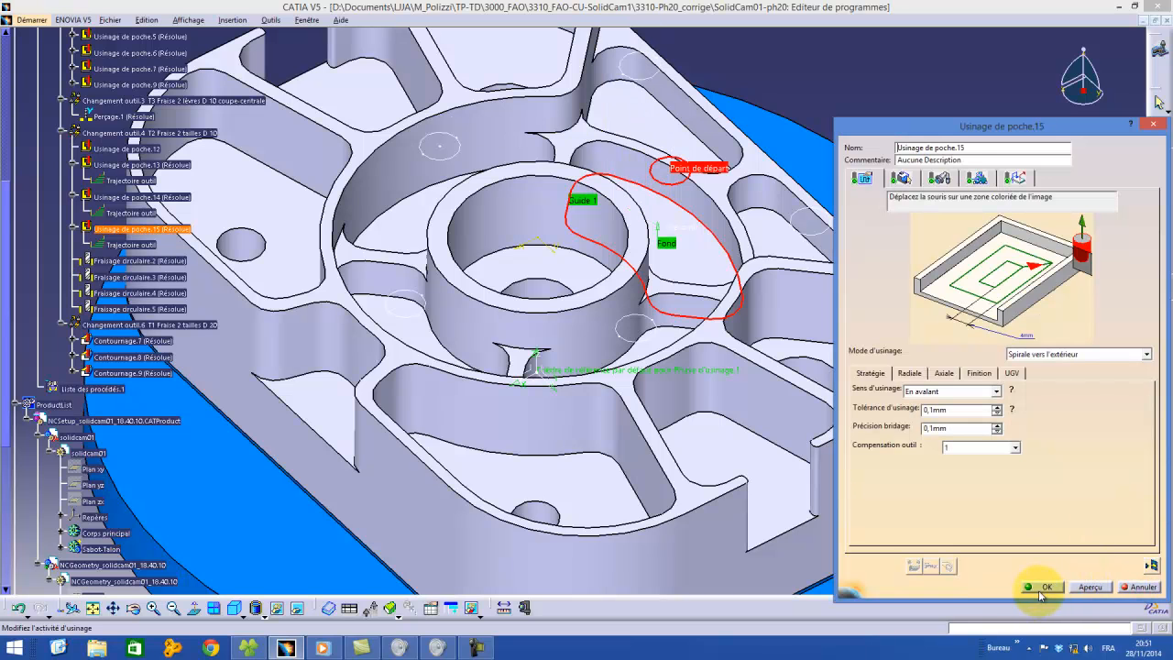
# Step: Run the material-removal video of Usinage de poche.15 from the last saved result in continuous mode, end the simulation and validate the operation
pyautogui.click(1152, 566)
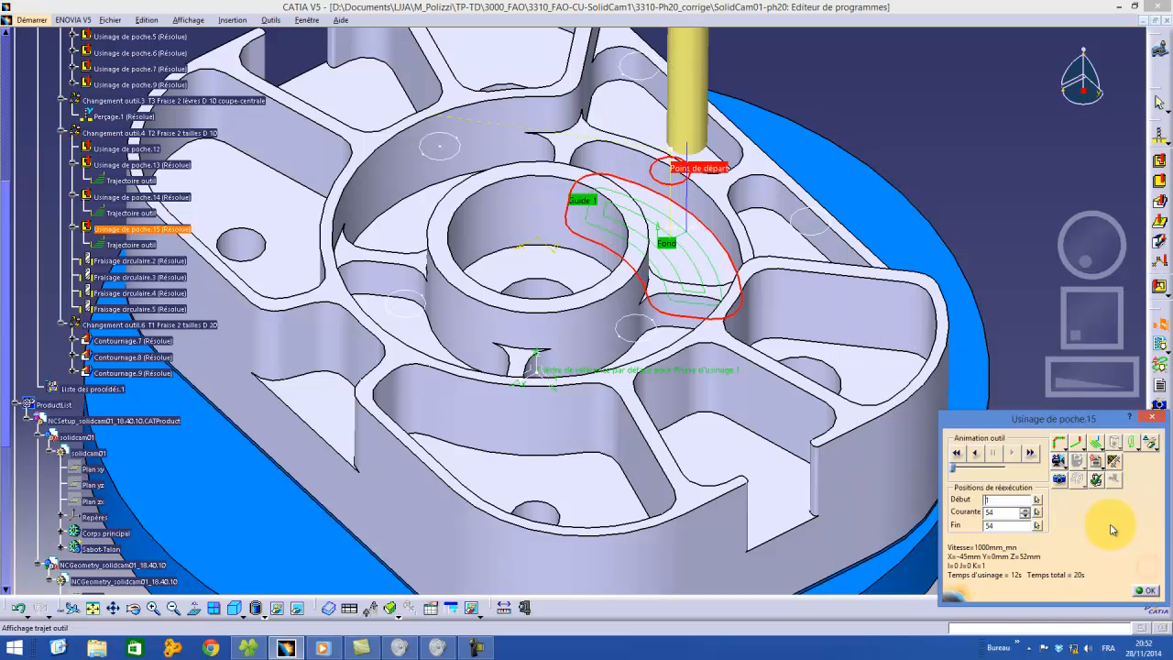
pyautogui.click(1058, 461)
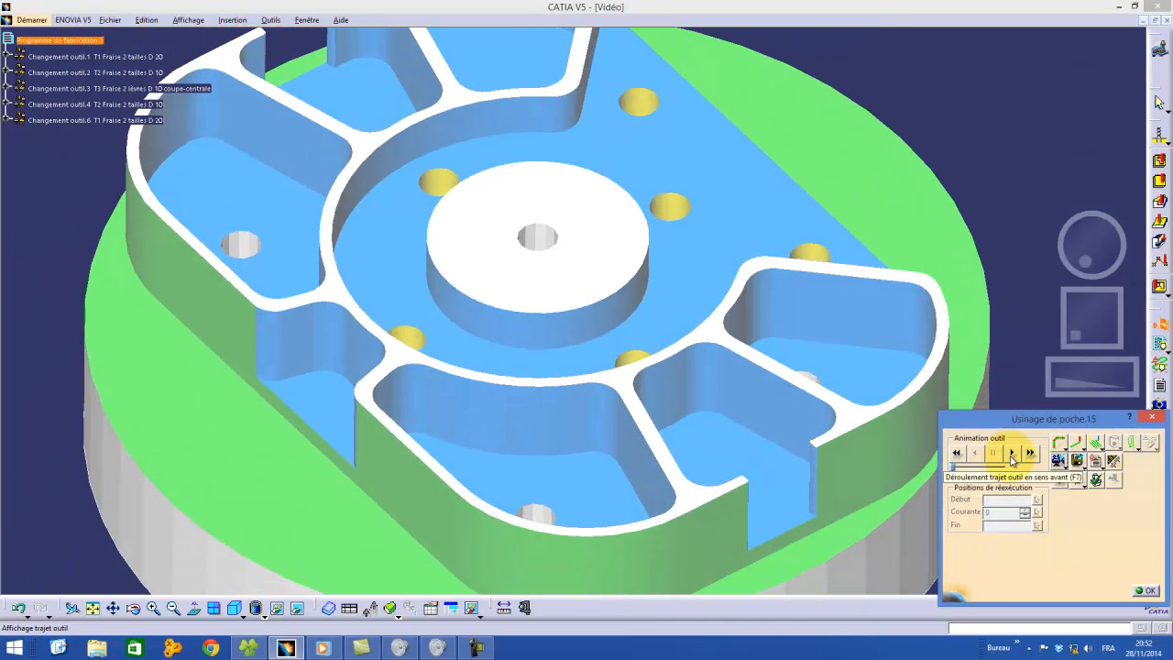
pyautogui.click(1068, 458)
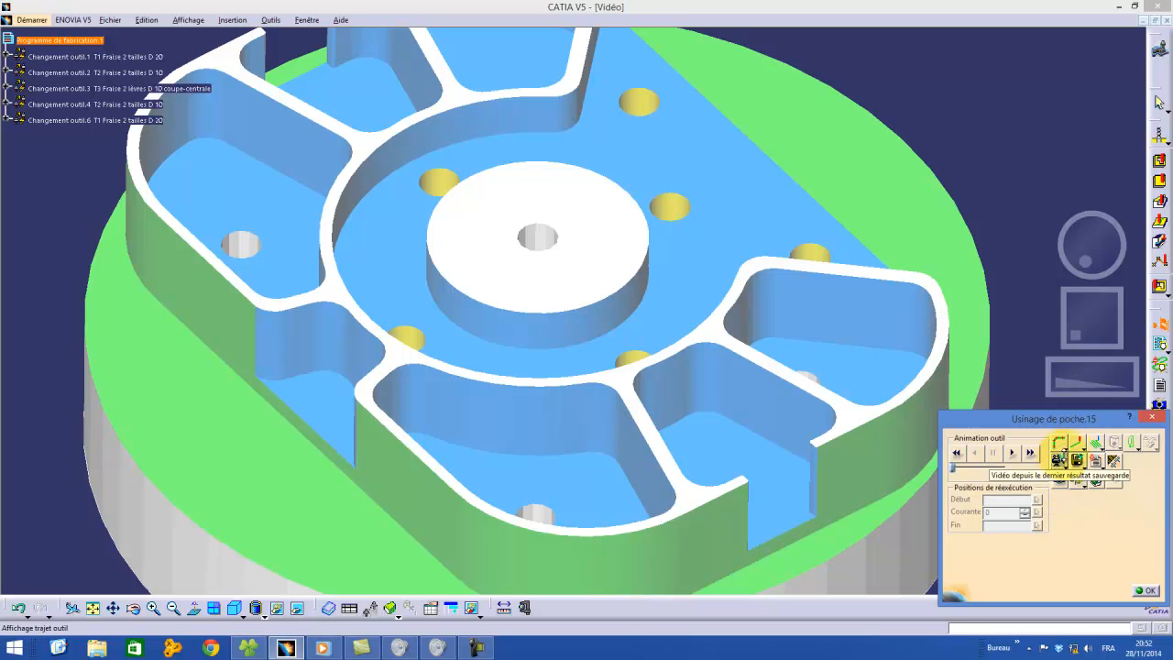
pyautogui.click(1063, 448)
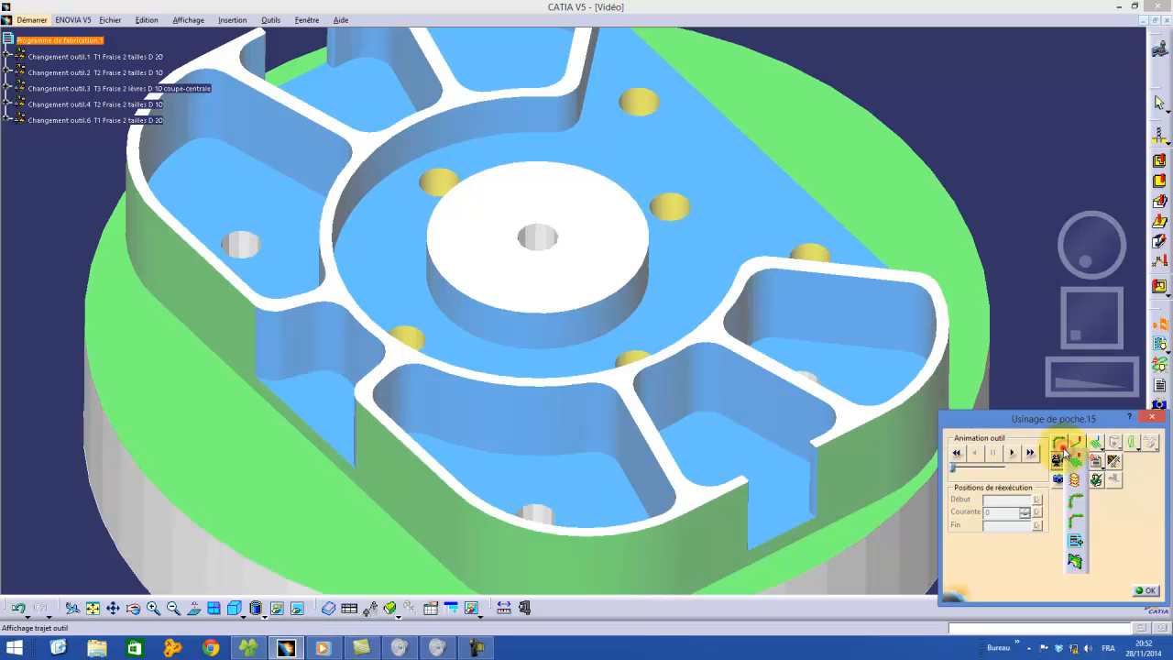
pyautogui.click(1078, 466)
pyautogui.click(1010, 452)
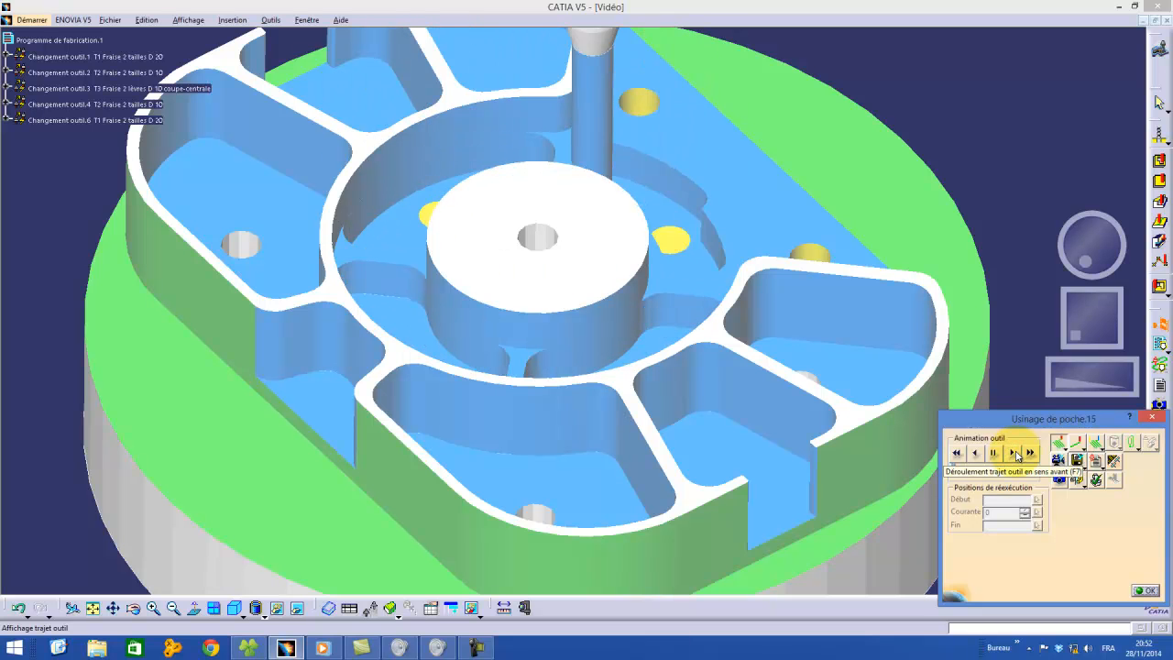
pyautogui.moveTo(1067, 237)
pyautogui.mouseDown()
pyautogui.moveTo(1070, 274)
pyautogui.moveTo(1069, 229)
pyautogui.mouseUp()
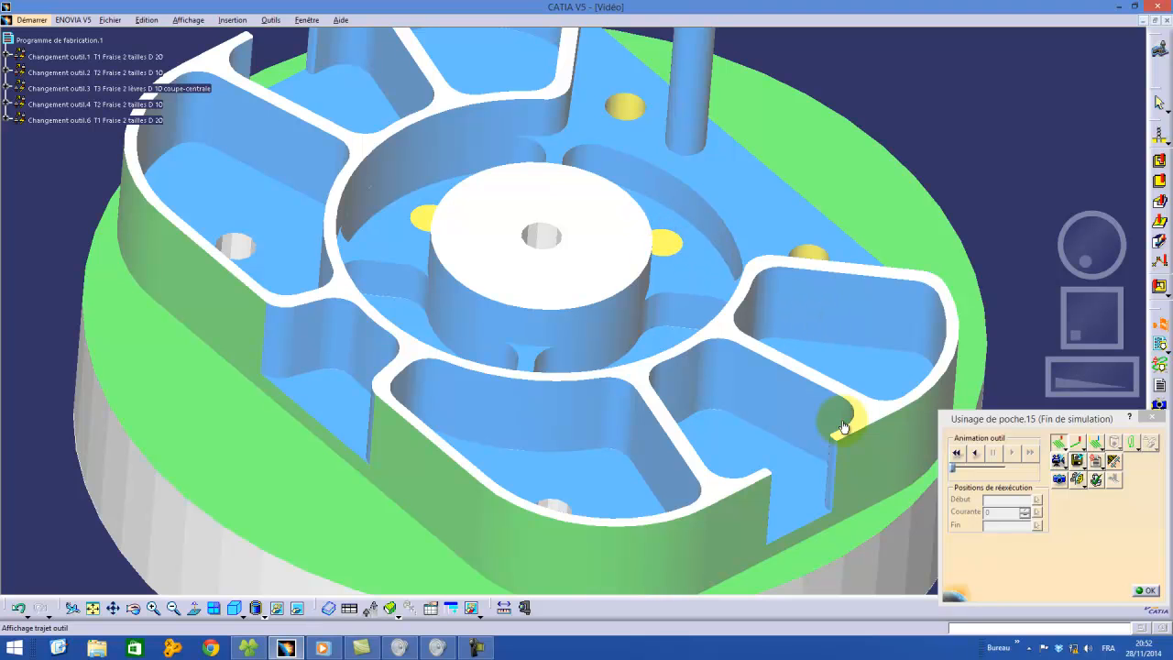
pyautogui.click(1149, 591)
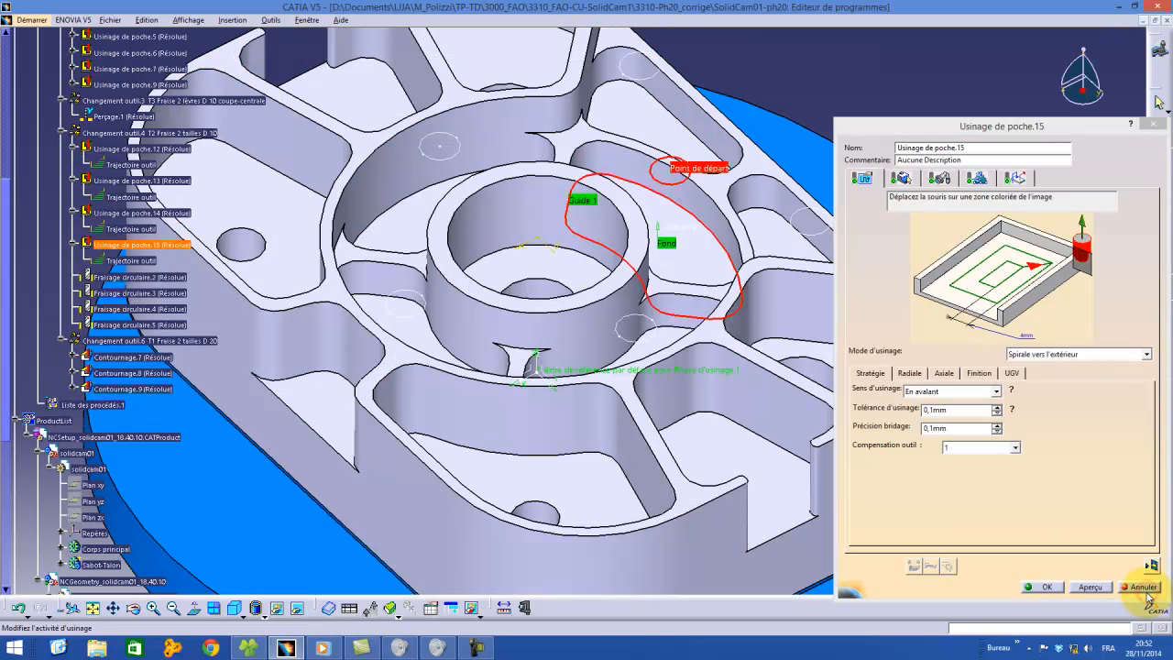
pyautogui.click(1049, 587)
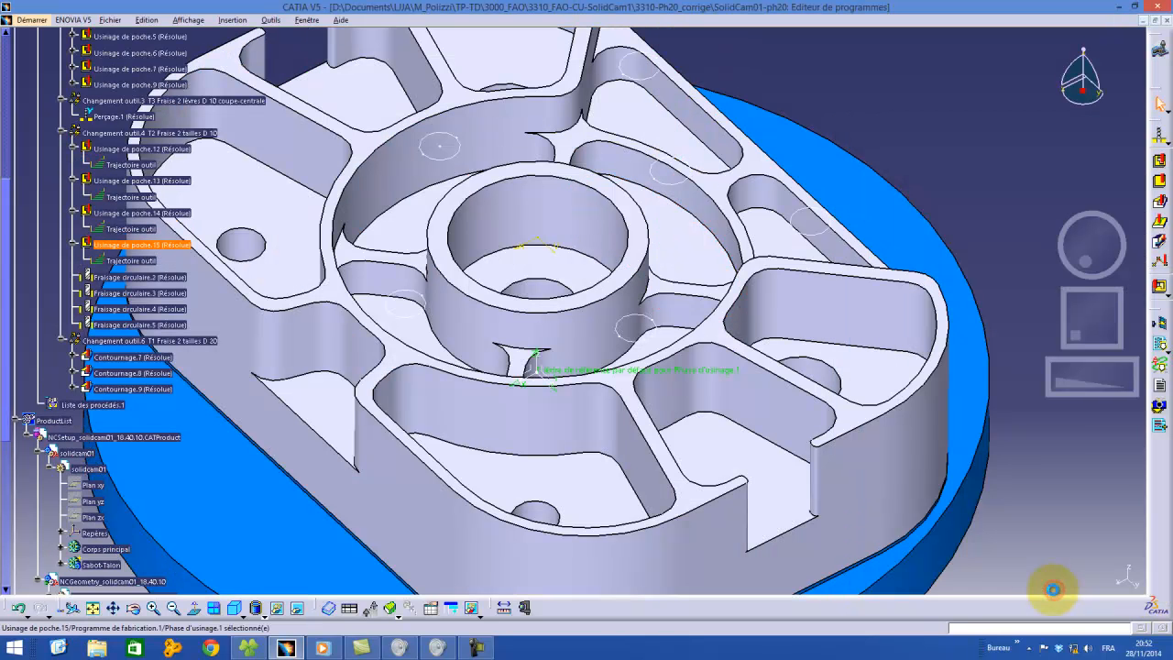
# Step: Copy Usinage de poche.15 and paste the duplicate directly after it in the program
pyautogui.rightClick(171, 244)
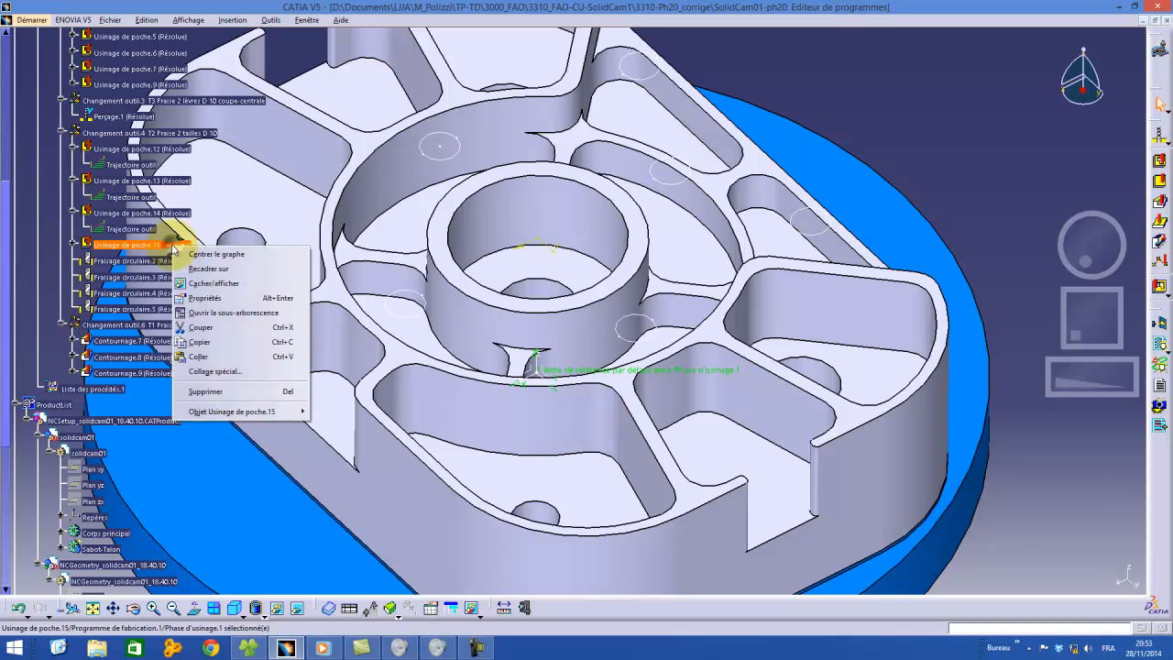
pyautogui.click(227, 343)
pyautogui.rightClick(188, 247)
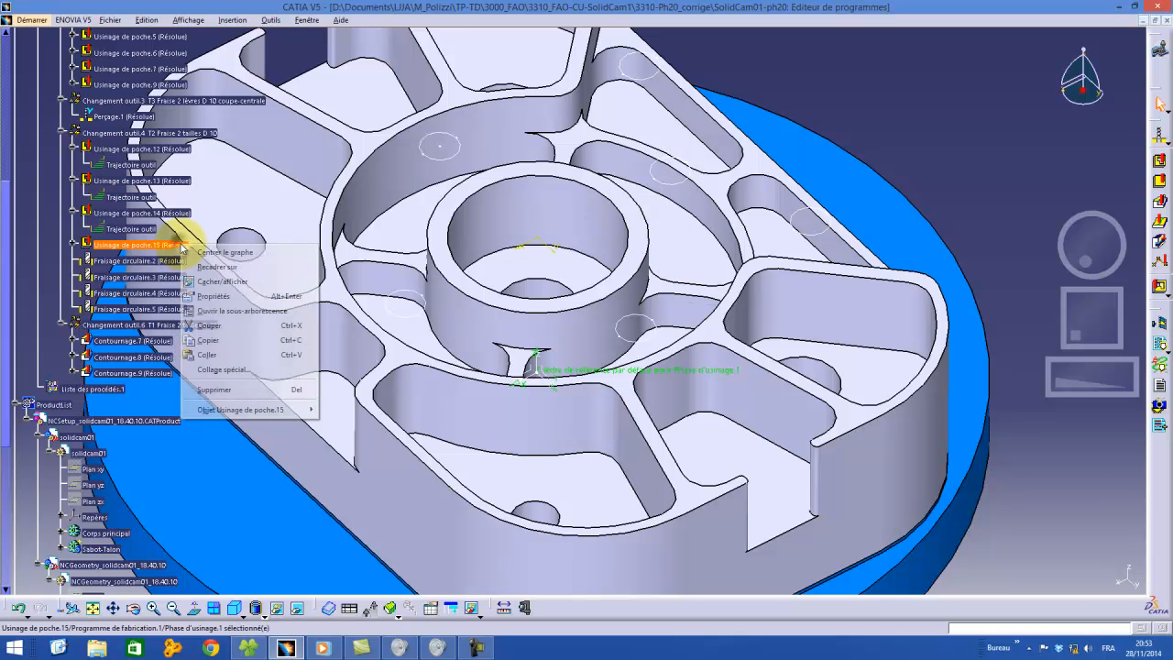
pyautogui.click(211, 359)
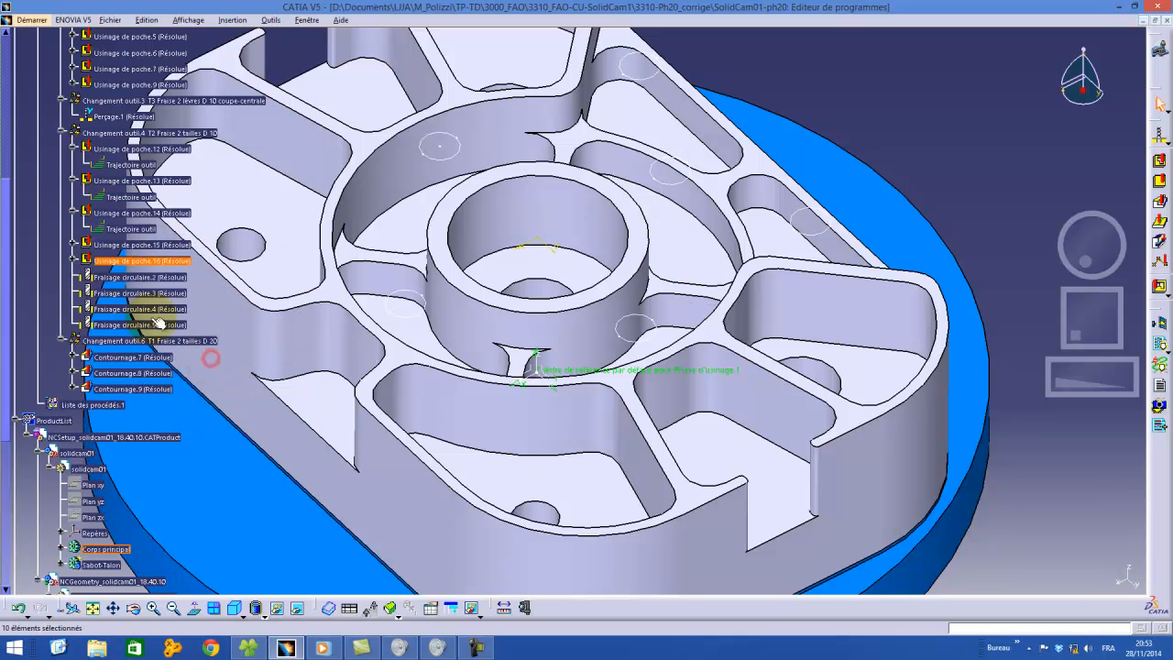
# Step: Remove all the selected geometry from the pasted pocket operation Usinage de poche.16
pyautogui.doubleClick(132, 264)
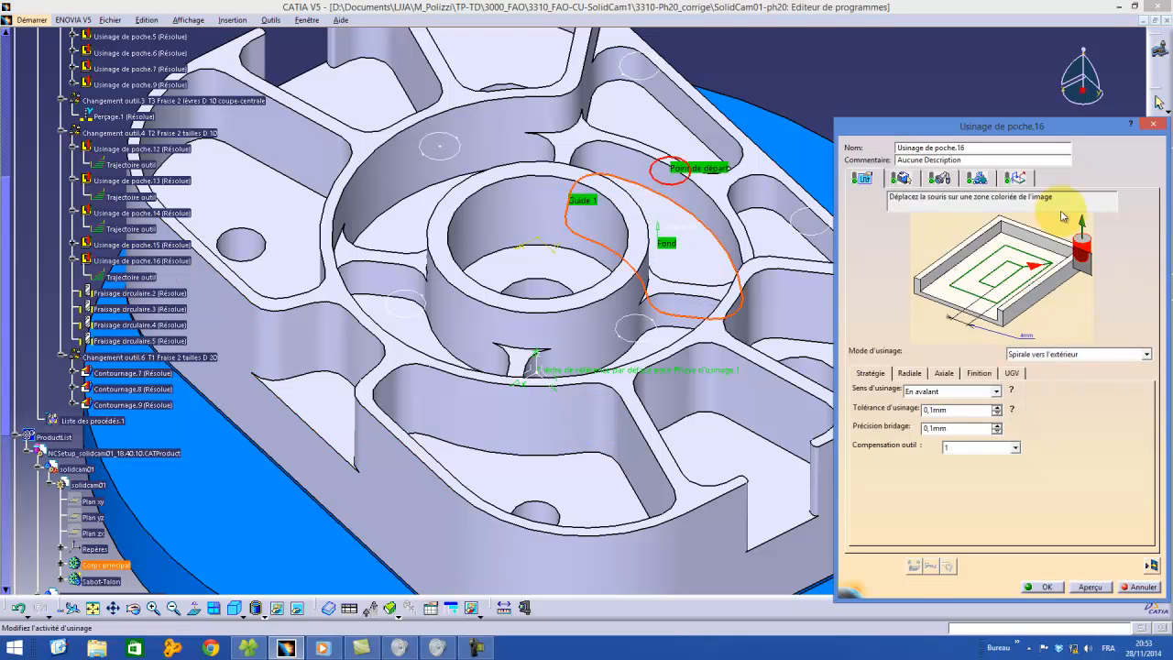
pyautogui.click(901, 179)
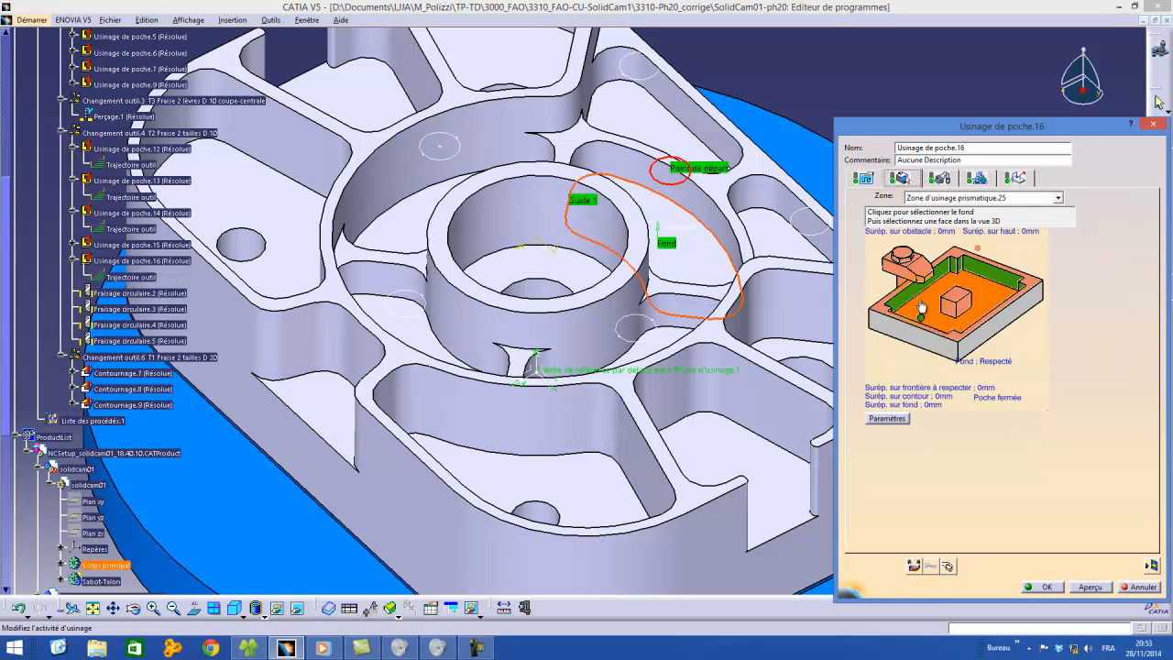
pyautogui.click(950, 568)
pyautogui.click(592, 350)
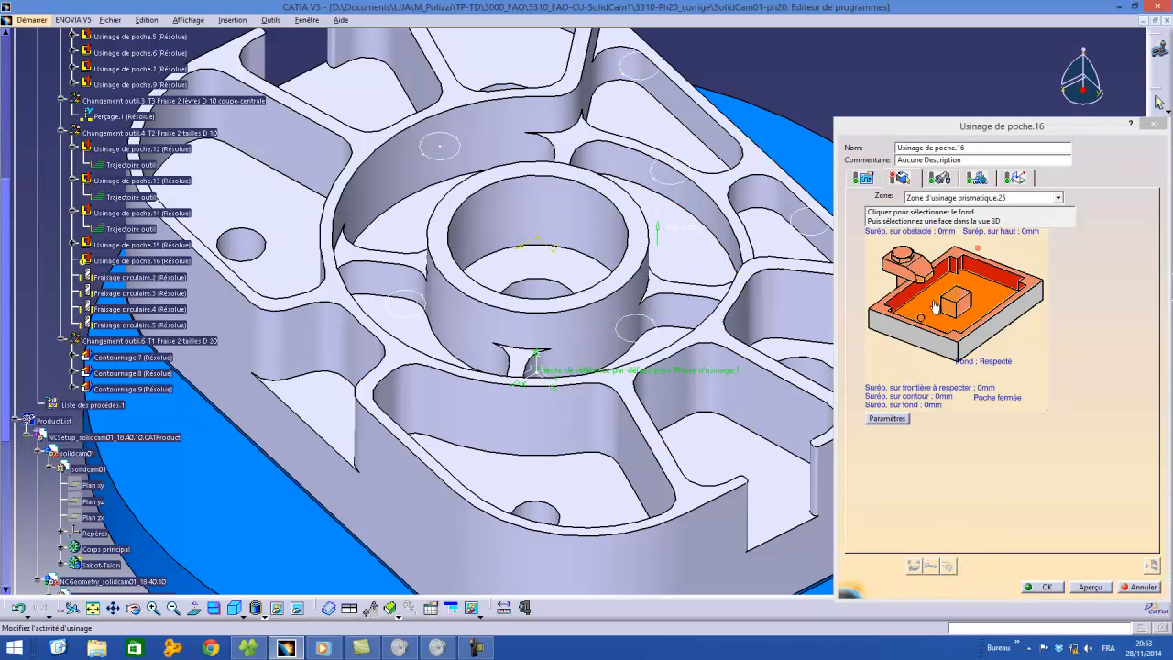
# Step: Select the floor of the triangular pocket along the part's straight outer edge and the drilled circle beside it as Usinage de poche.16's start point
pyautogui.click(935, 307)
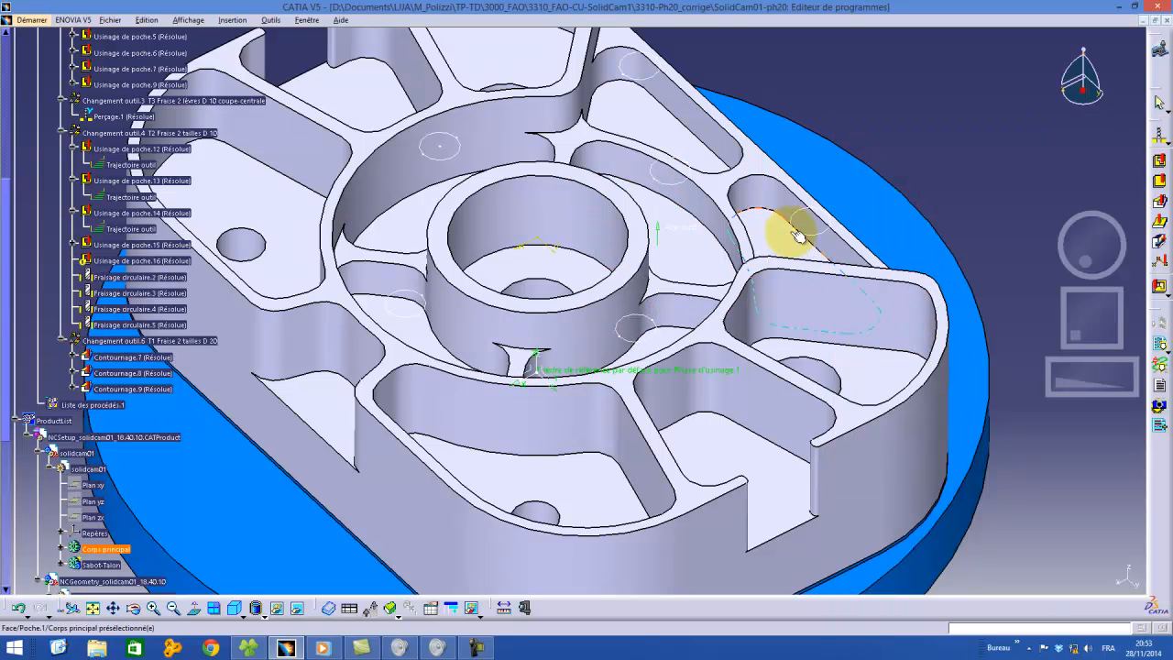
pyautogui.click(647, 123)
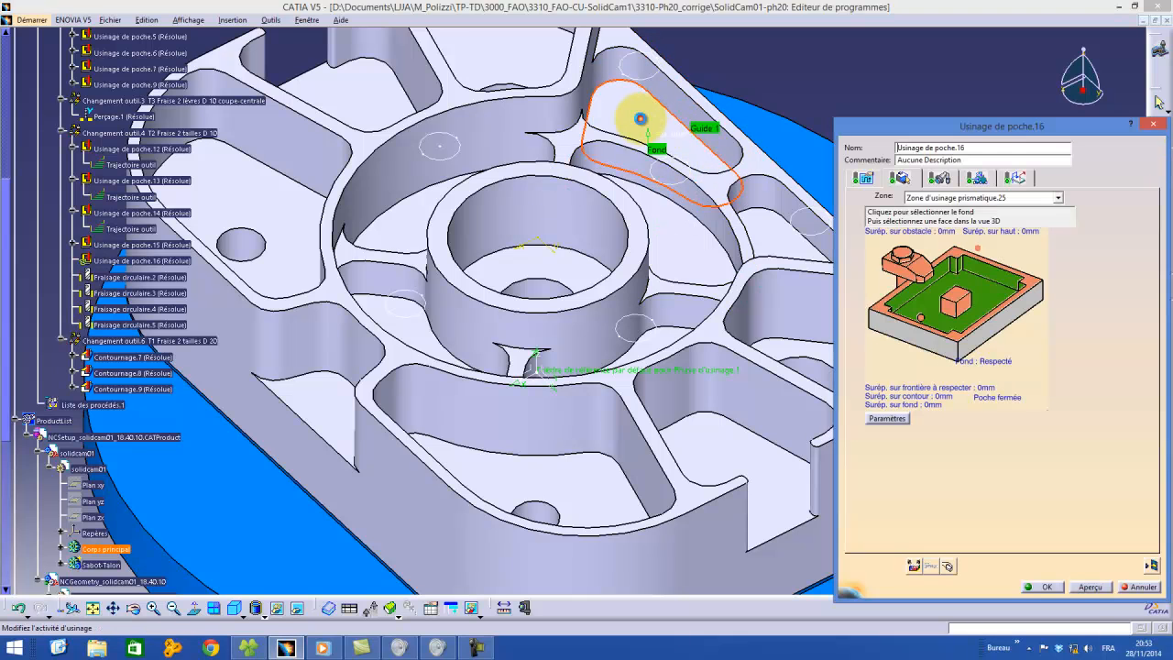
pyautogui.click(924, 320)
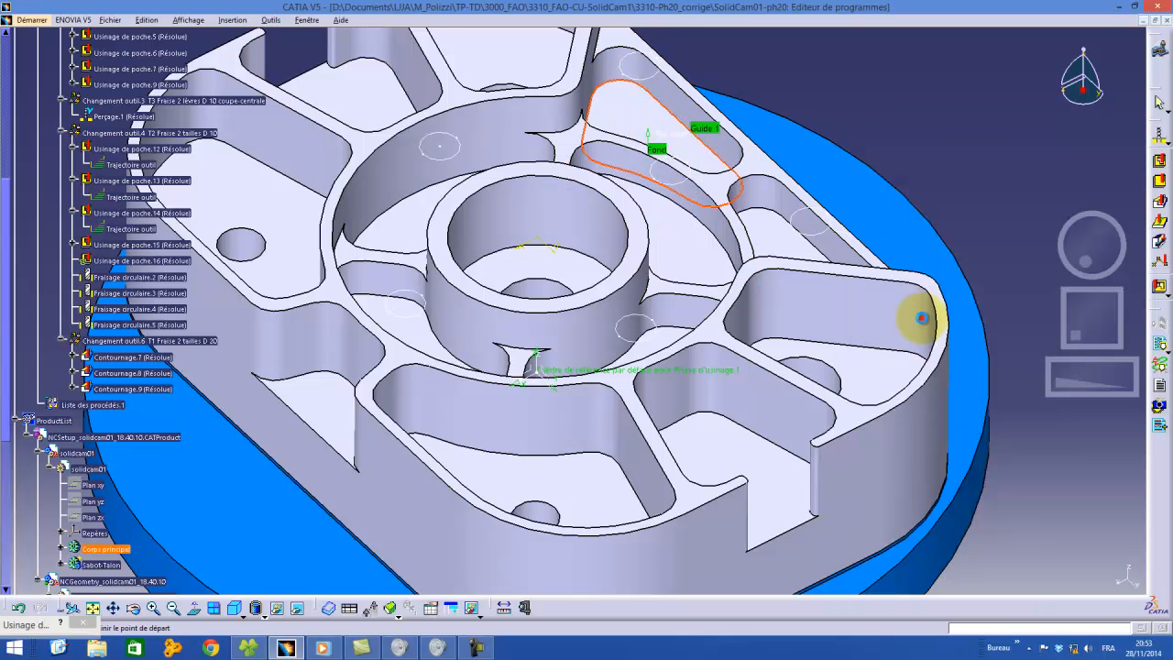
pyautogui.click(654, 82)
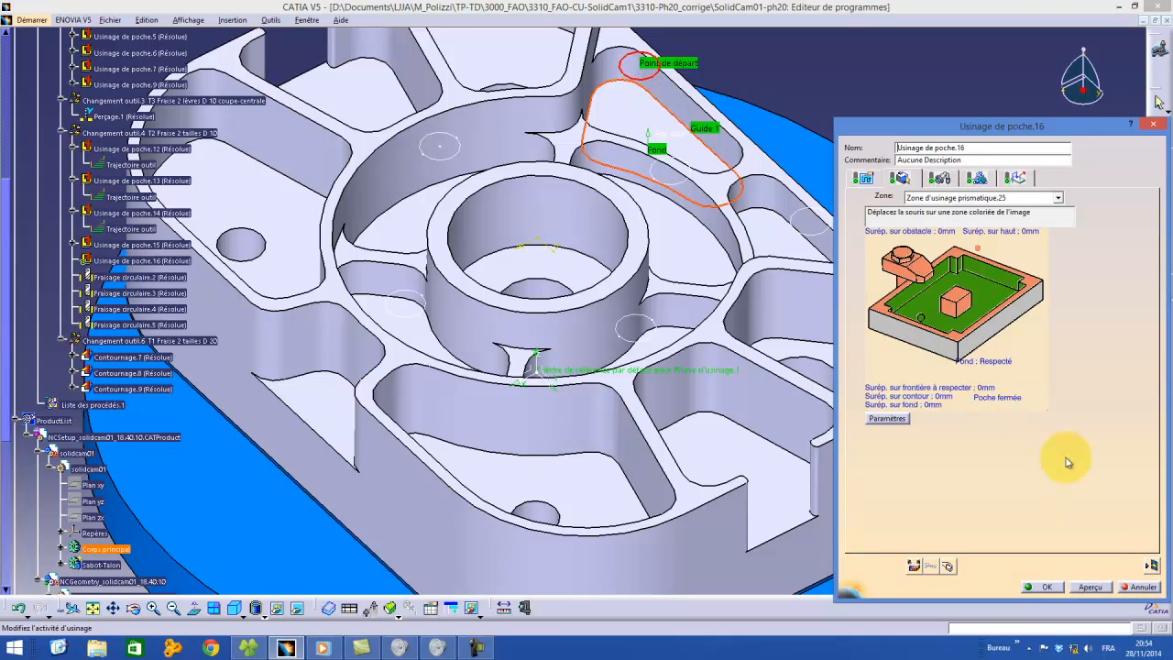
# Step: Compute the tool path of Usinage de poche.16, close its replay and validate the operation
pyautogui.click(1152, 565)
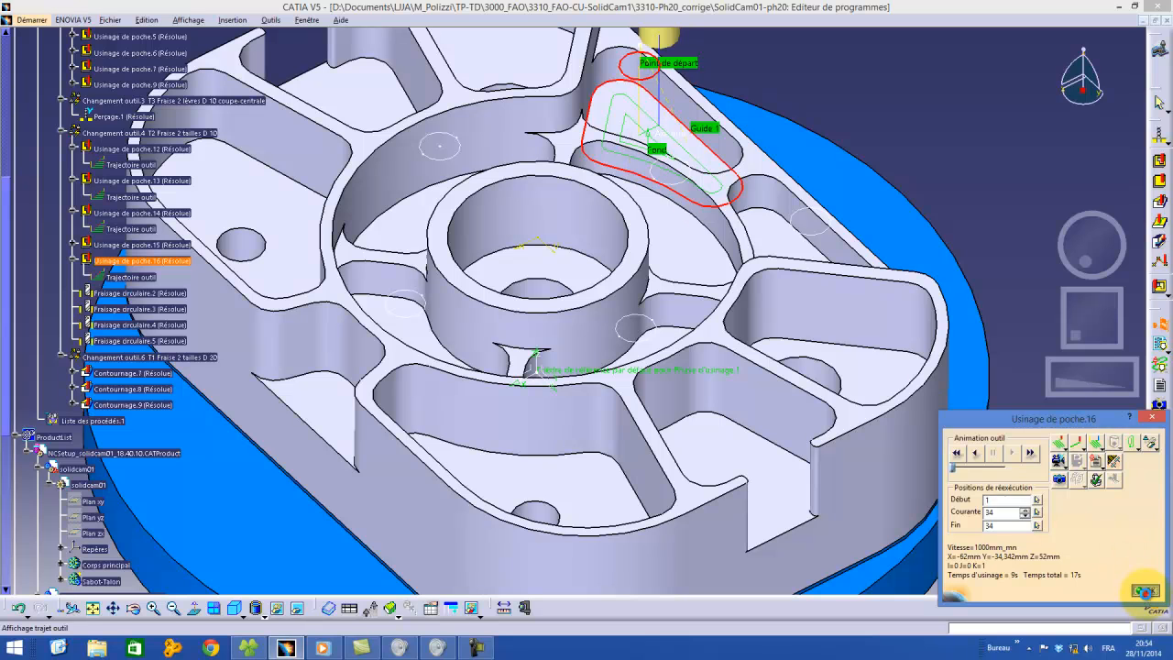
pyautogui.click(1145, 591)
pyautogui.click(1047, 587)
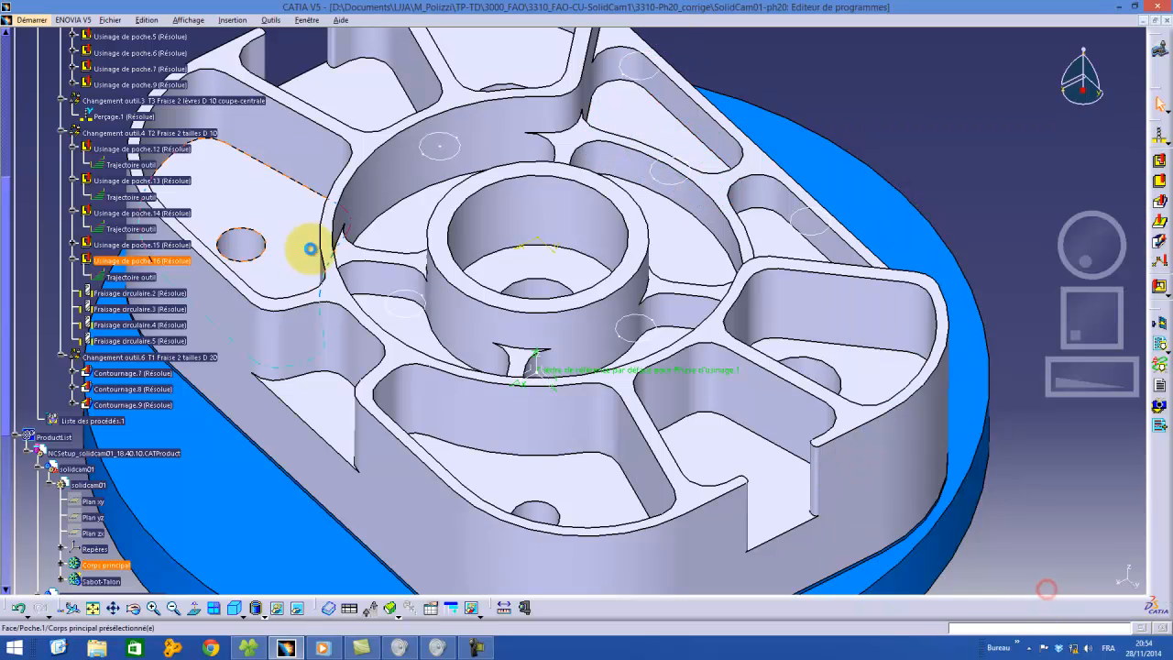
# Step: Paste another copy of the pocket operation directly after Usinage de poche.16 and remove all its selected geometry
pyautogui.rightClick(146, 265)
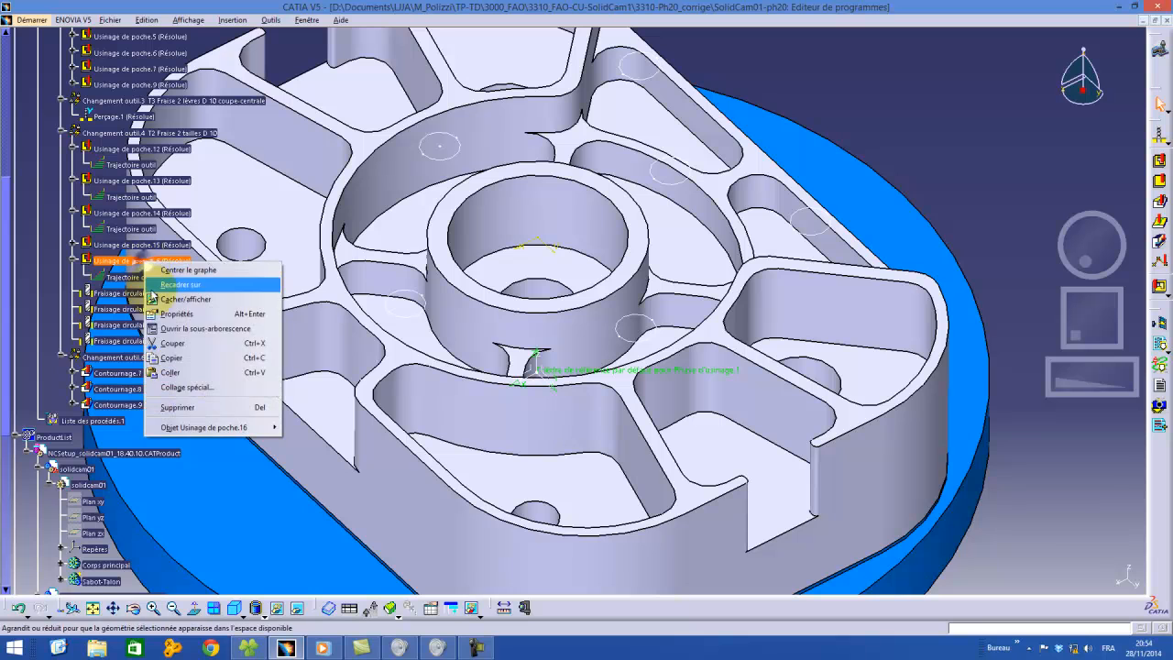
pyautogui.click(184, 373)
pyautogui.doubleClick(161, 293)
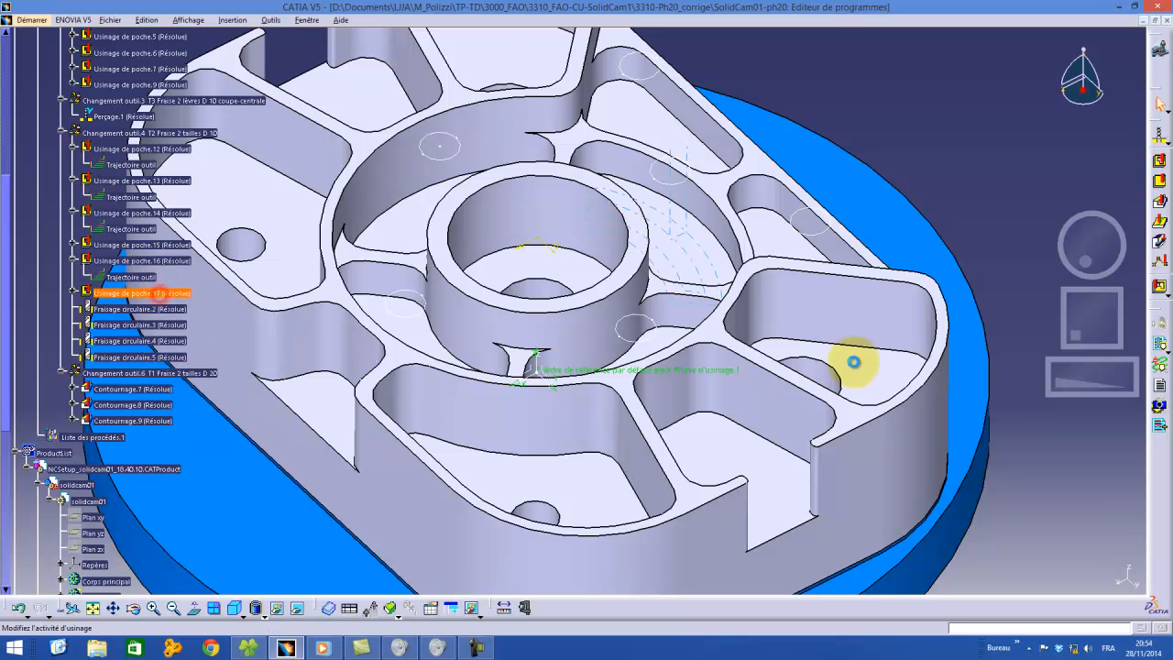
pyautogui.click(904, 195)
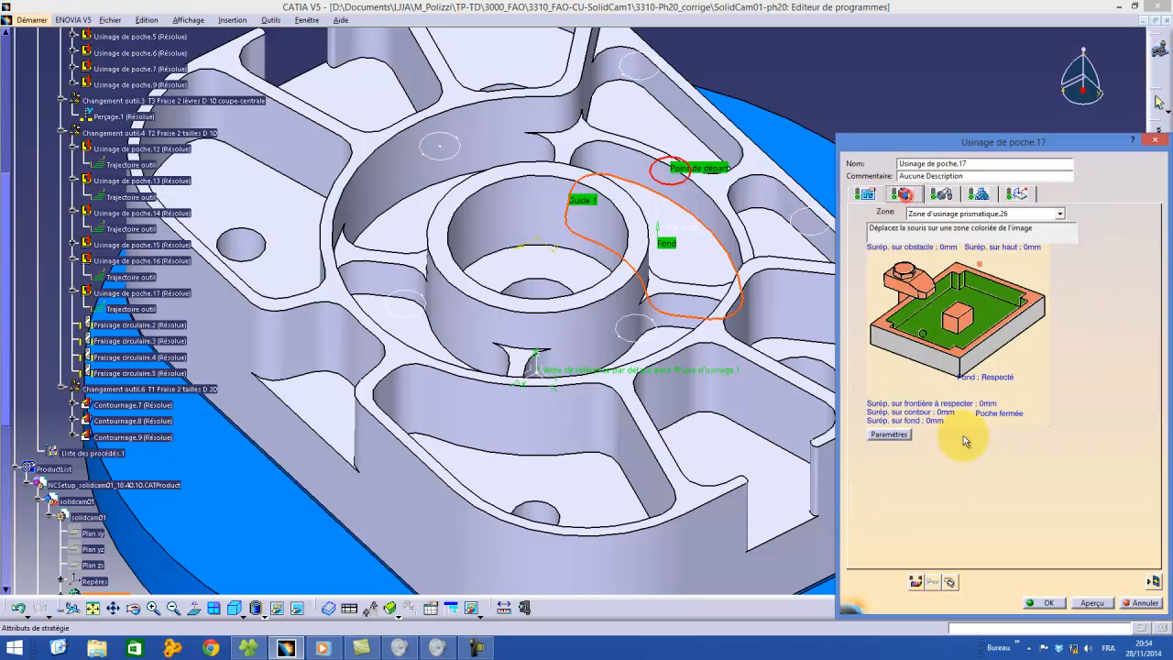
pyautogui.click(950, 583)
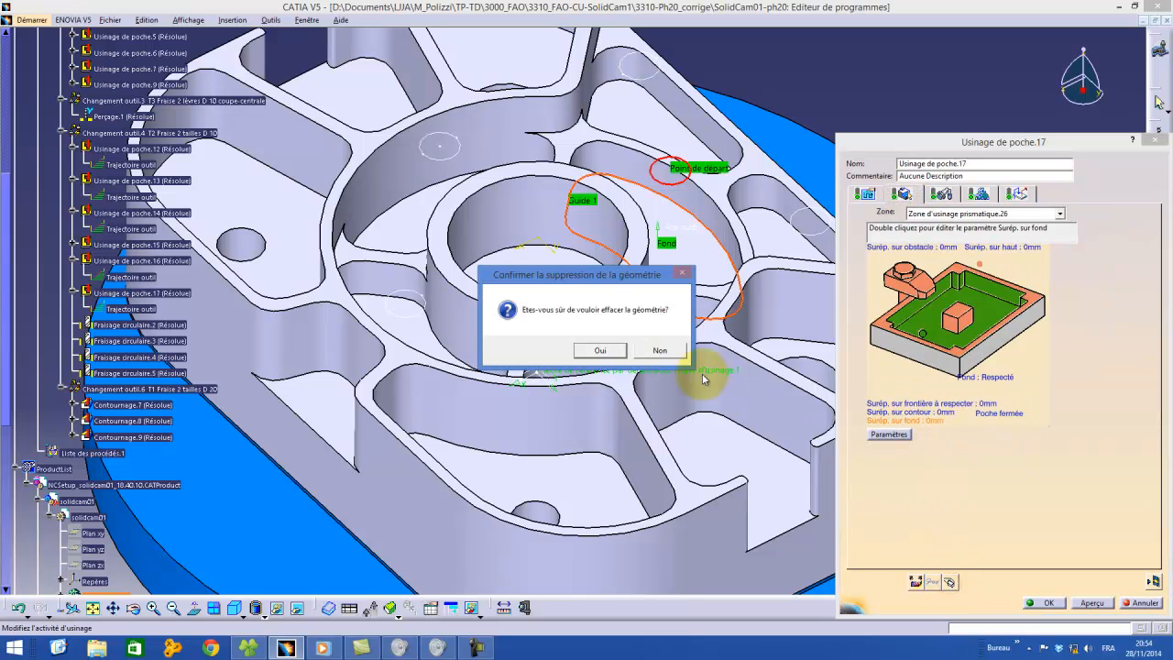
pyautogui.click(601, 350)
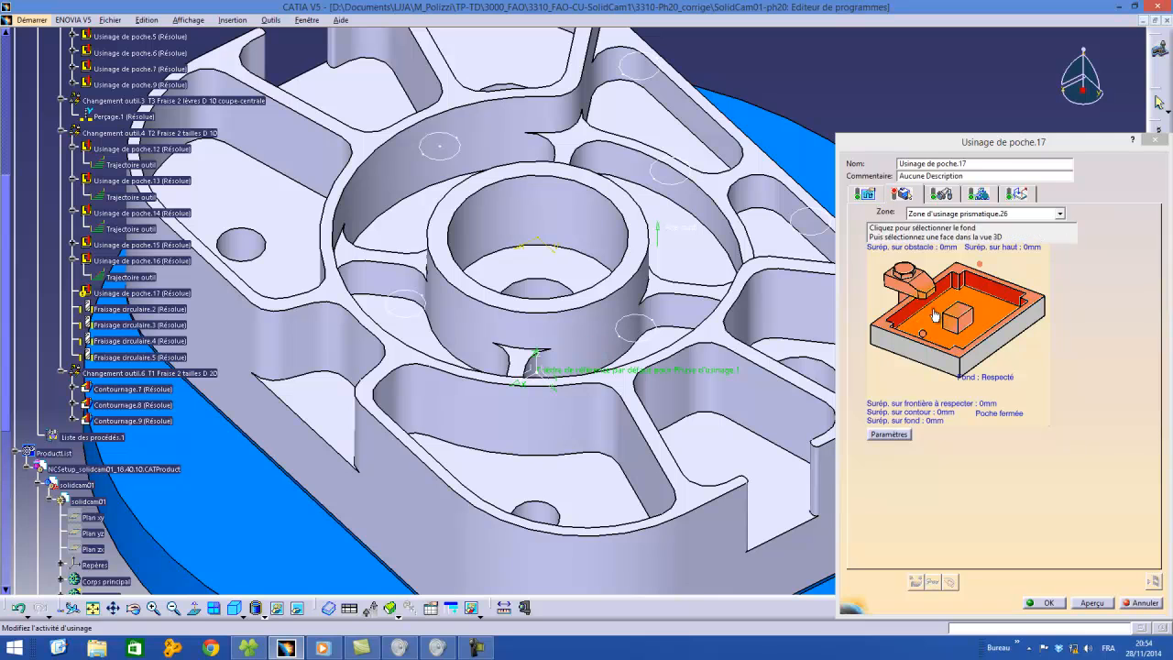
# Step: Select the floor of the second triangular pocket along the straight outer edge and its neighbouring drilled circle as Usinage de poche.17's start point
pyautogui.click(882, 330)
pyautogui.click(759, 223)
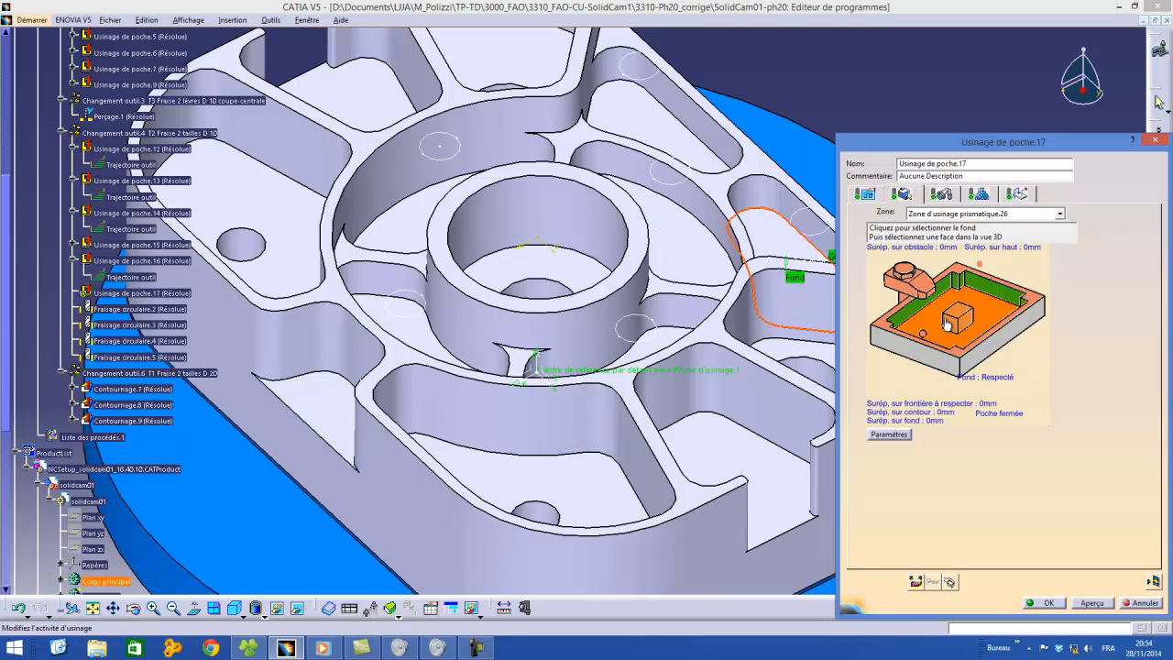
pyautogui.click(923, 333)
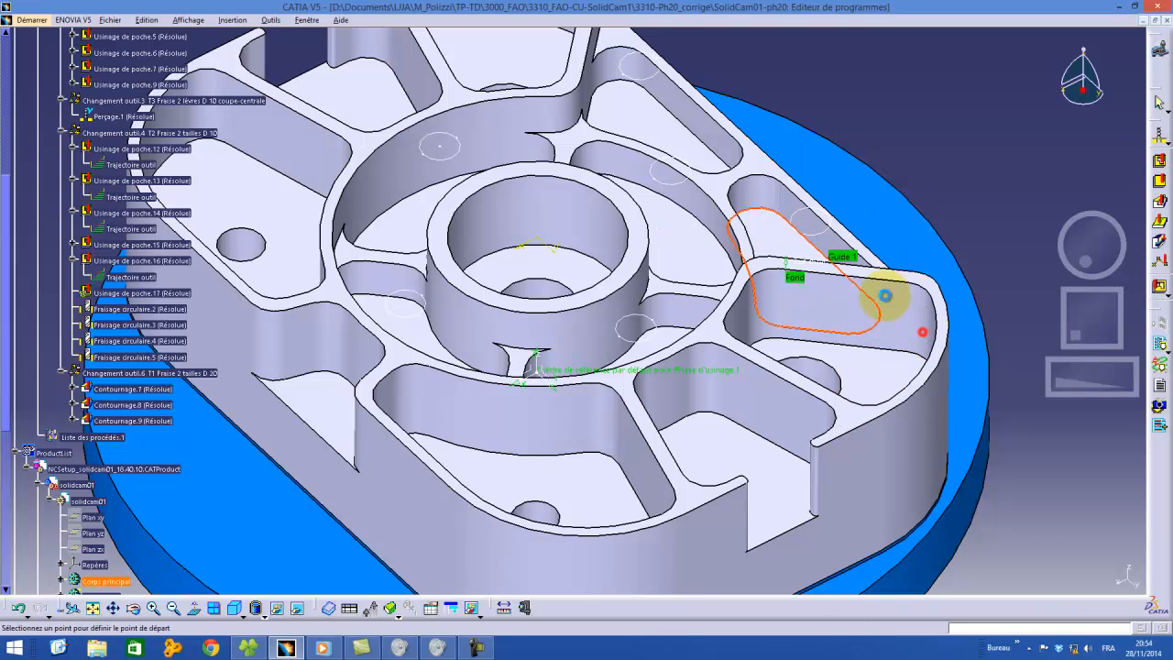
pyautogui.click(830, 232)
# Step: Compute the tool path of Usinage de poche.17 and run its material-removal video to the end
pyautogui.click(1153, 572)
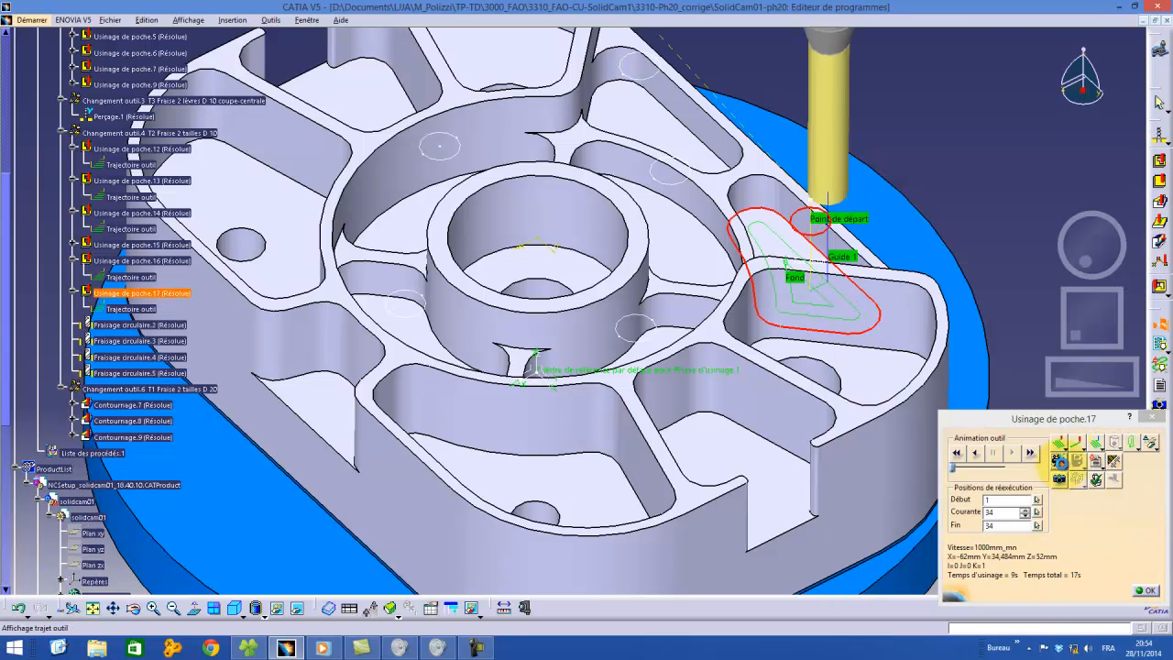
pyautogui.click(1060, 462)
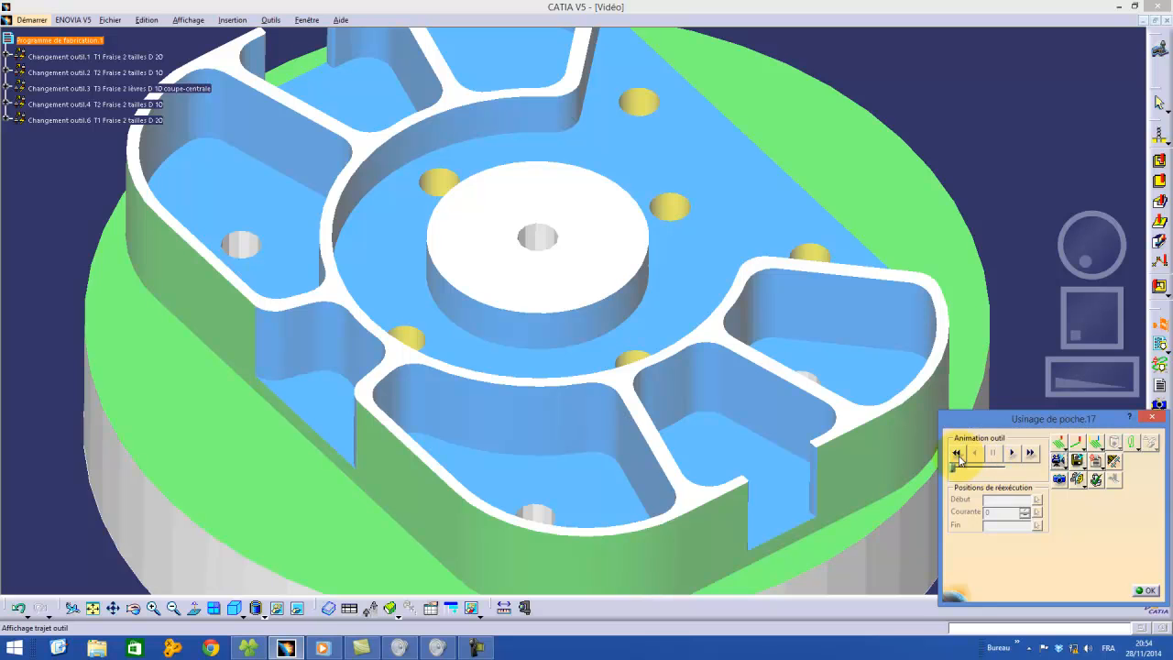
pyautogui.click(1011, 453)
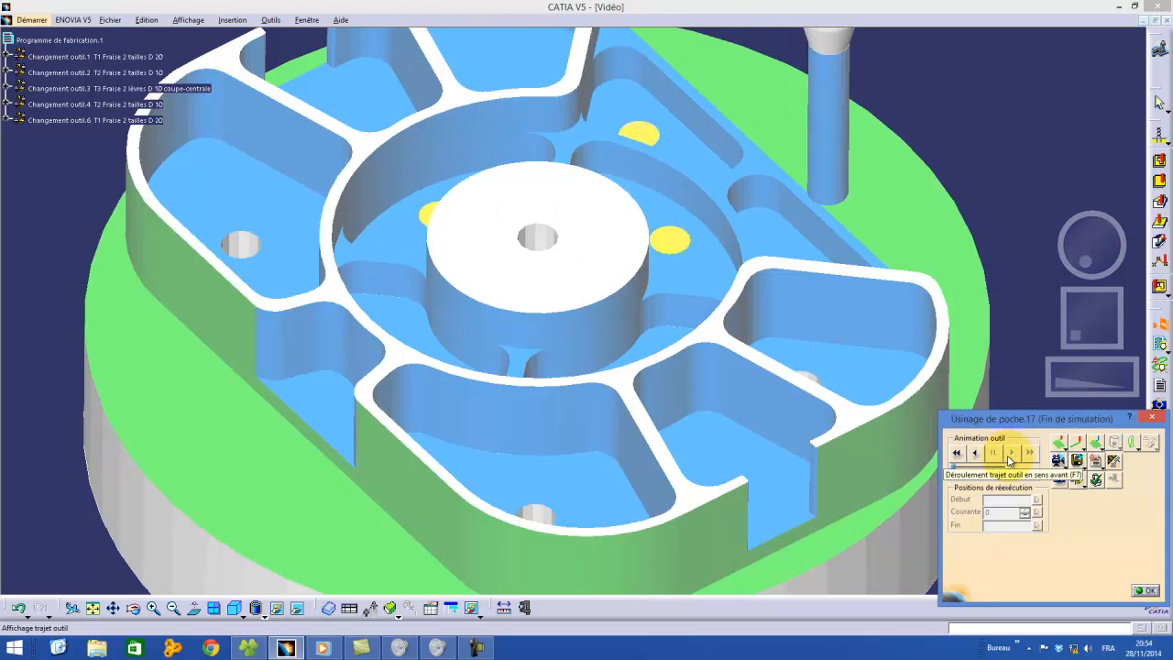
# Step: Inspect the machined part from another angle and store the video result of Usinage de poche.17
pyautogui.moveTo(1094, 257); pyautogui.dragTo(1076, 225)
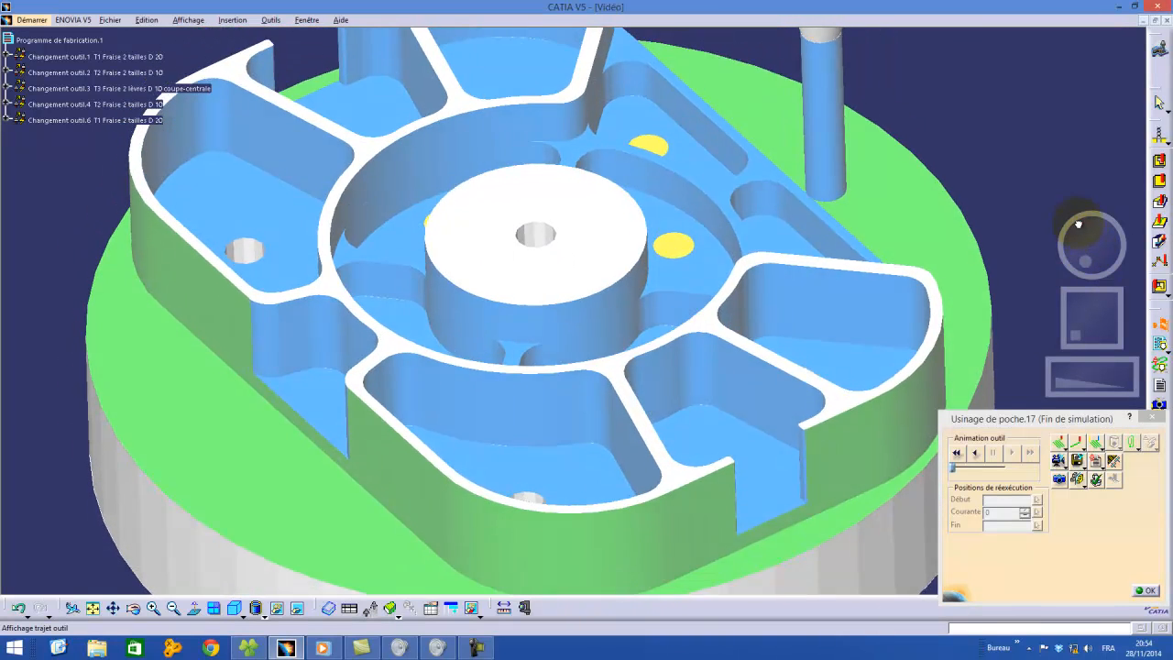
pyautogui.click(1079, 462)
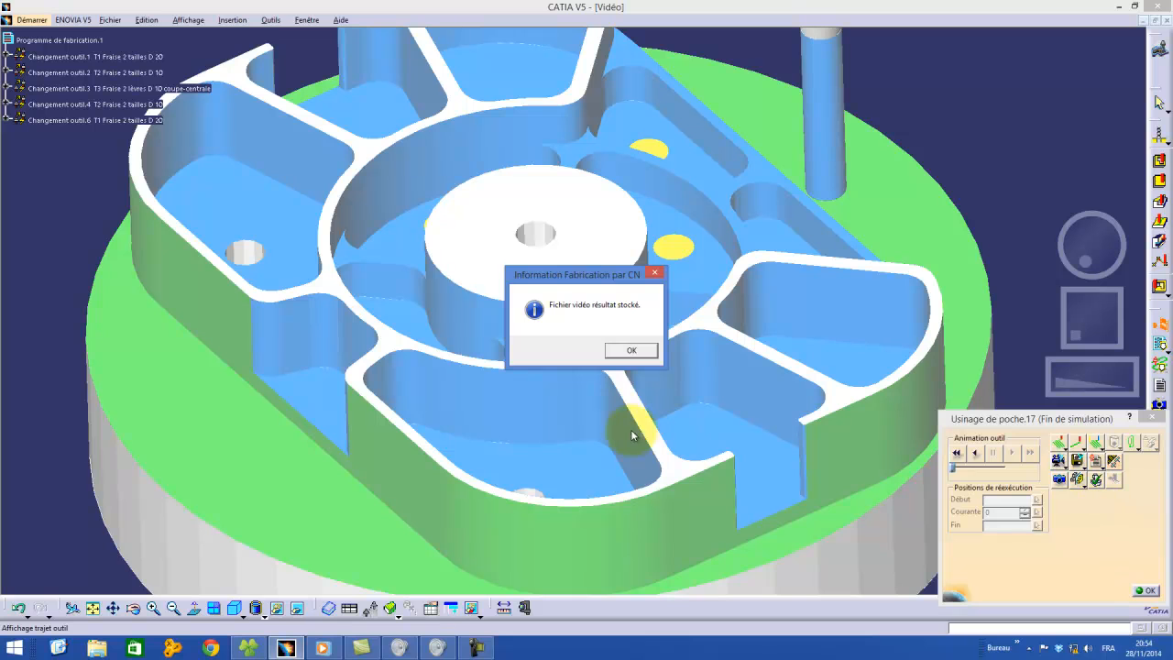
pyautogui.click(628, 351)
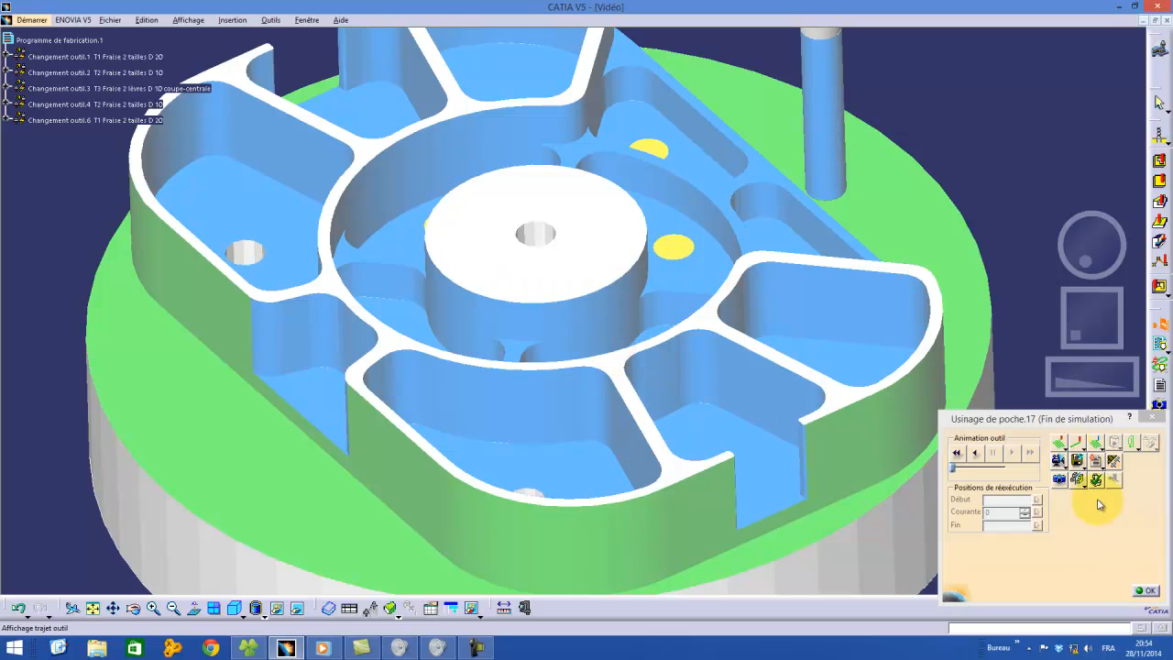